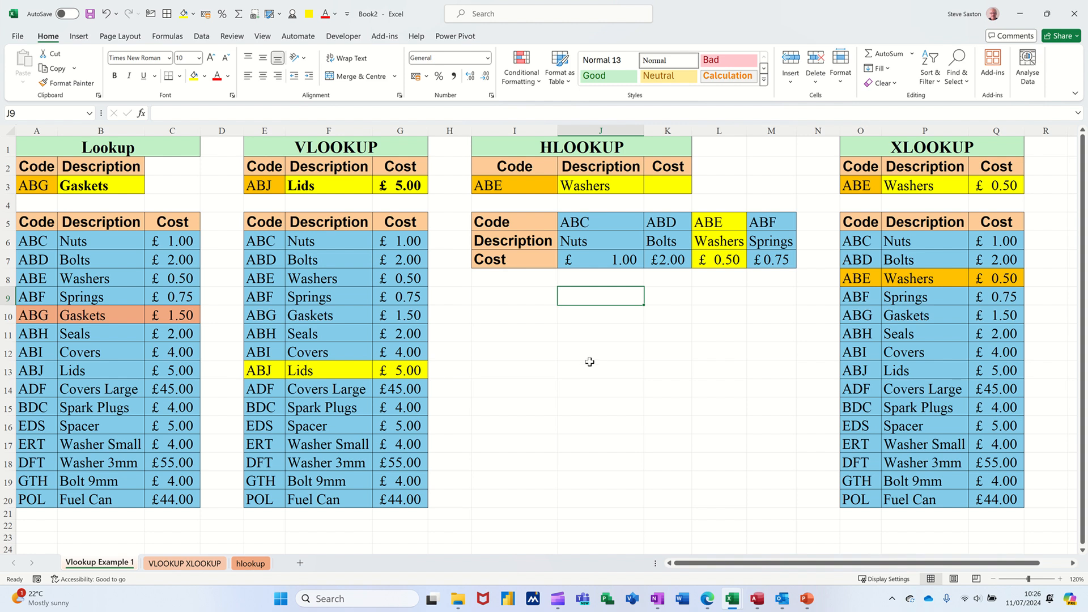
Choose code ABJ for the Lookup example in A3 and inspect the formula behind its description in B3.
{"action": "left_click", "coordinate": [26, 184]}
{"action": "left_click", "coordinate": [61, 190]}
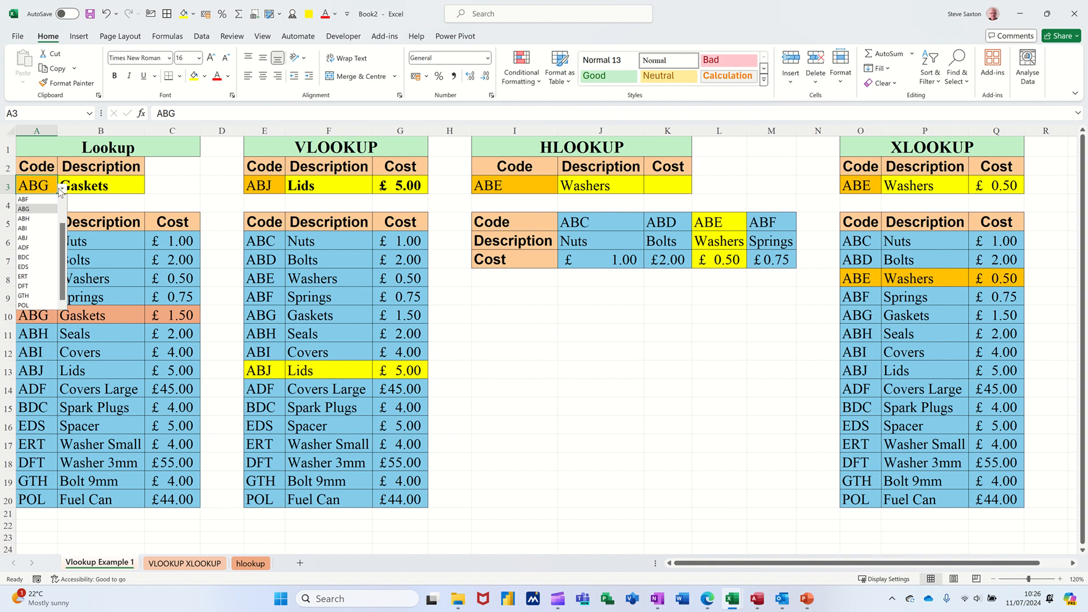
{"action": "left_click", "coordinate": [34, 236]}
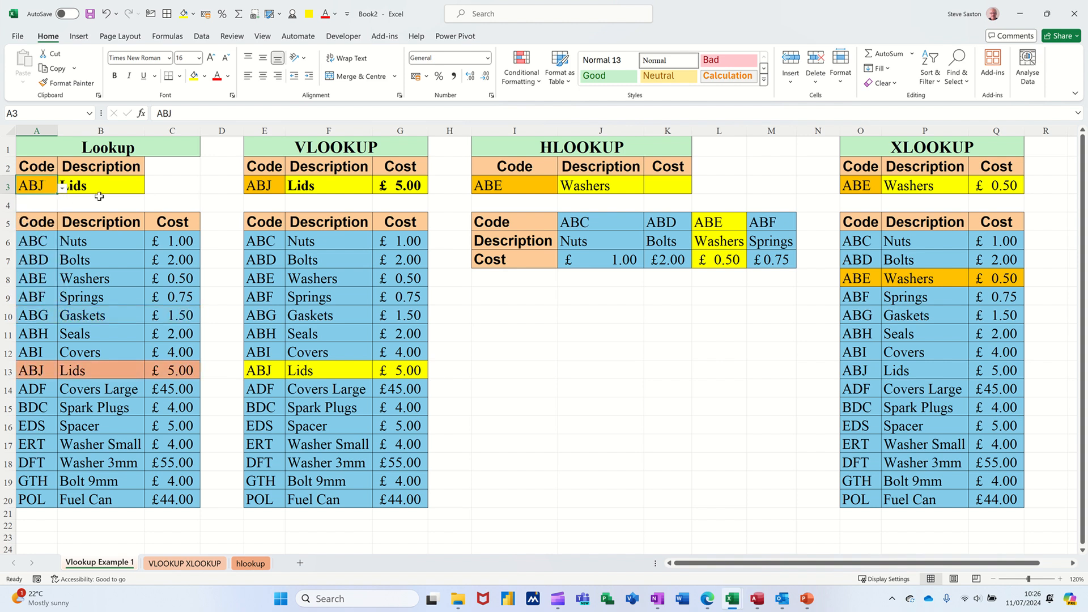
{"action": "left_click", "coordinate": [113, 185]}
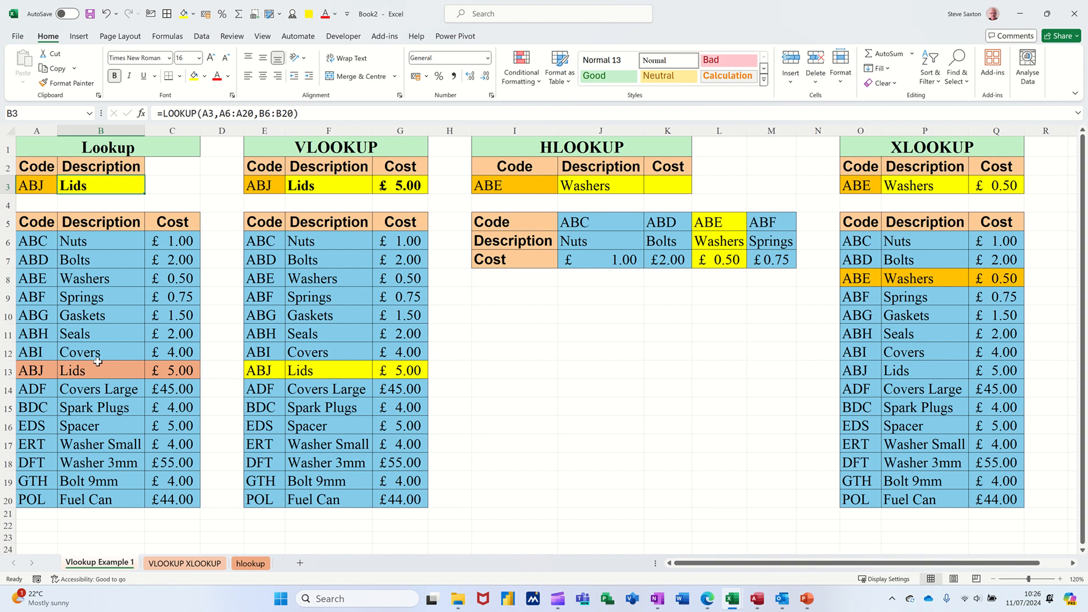
Set the VLOOKUP example's code in E3 to ABE.
{"action": "left_click", "coordinate": [259, 188]}
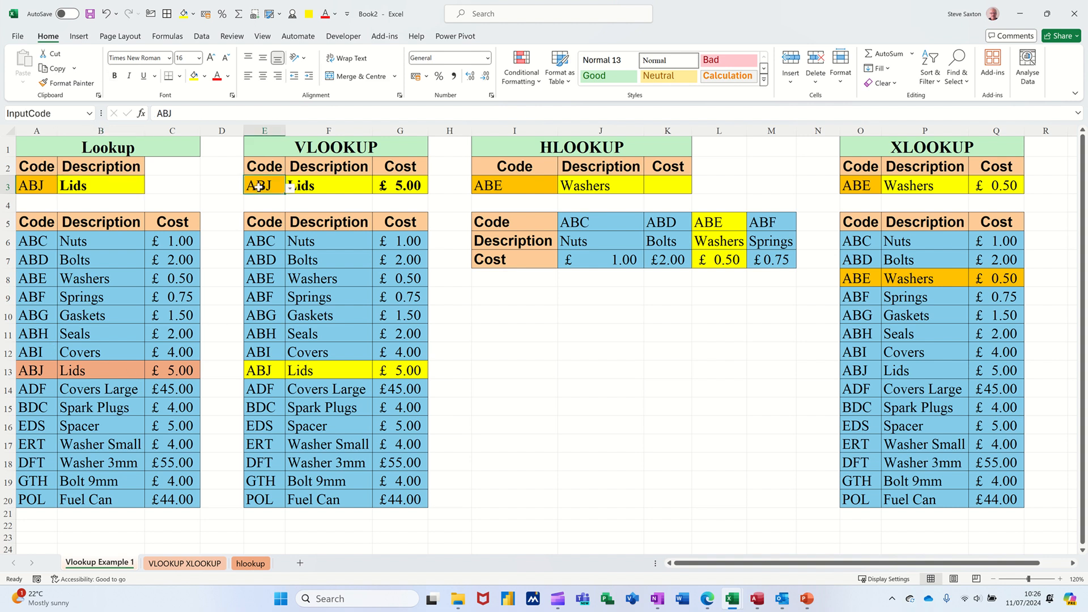
{"action": "left_click", "coordinate": [290, 192]}
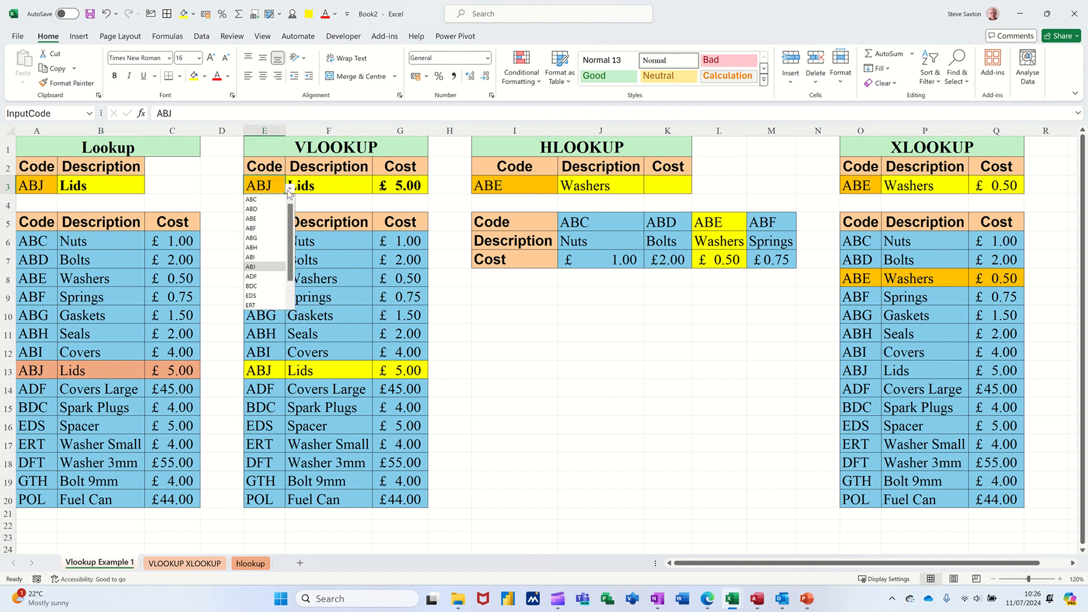
{"action": "left_click", "coordinate": [261, 218]}
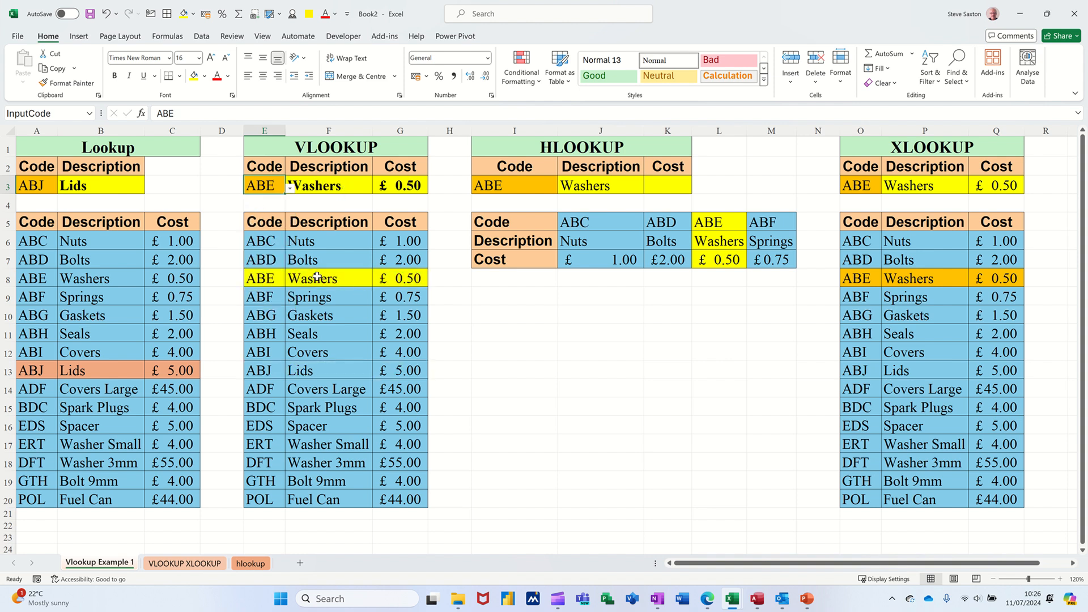
Try code ABH in the HLOOKUP example's code cell I3, and replace it with ABC.
{"action": "left_click", "coordinate": [547, 186]}
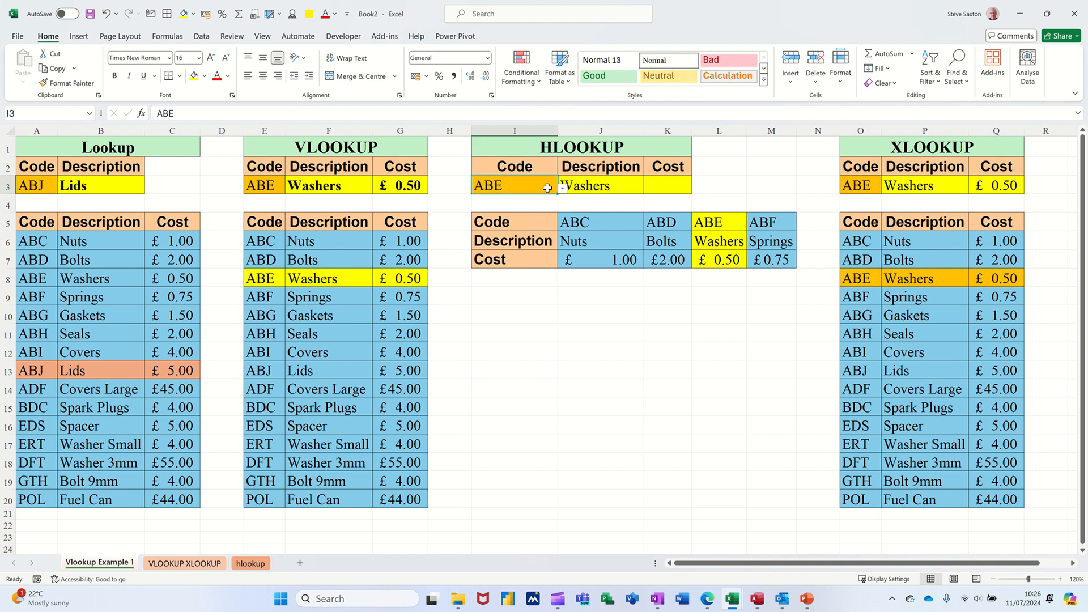
{"action": "left_click", "coordinate": [563, 189]}
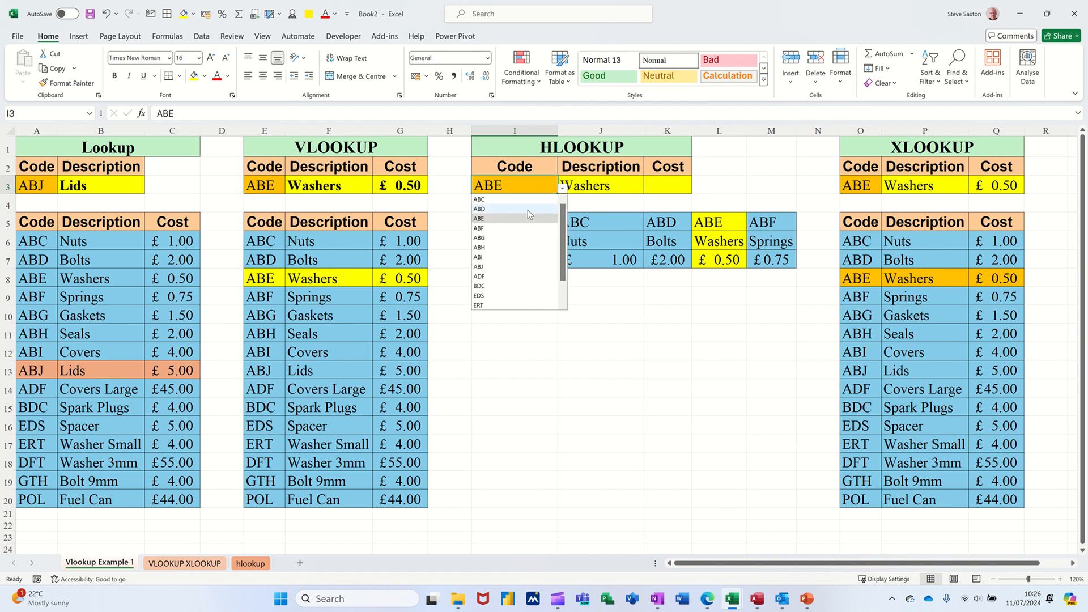
{"action": "left_click", "coordinate": [502, 248]}
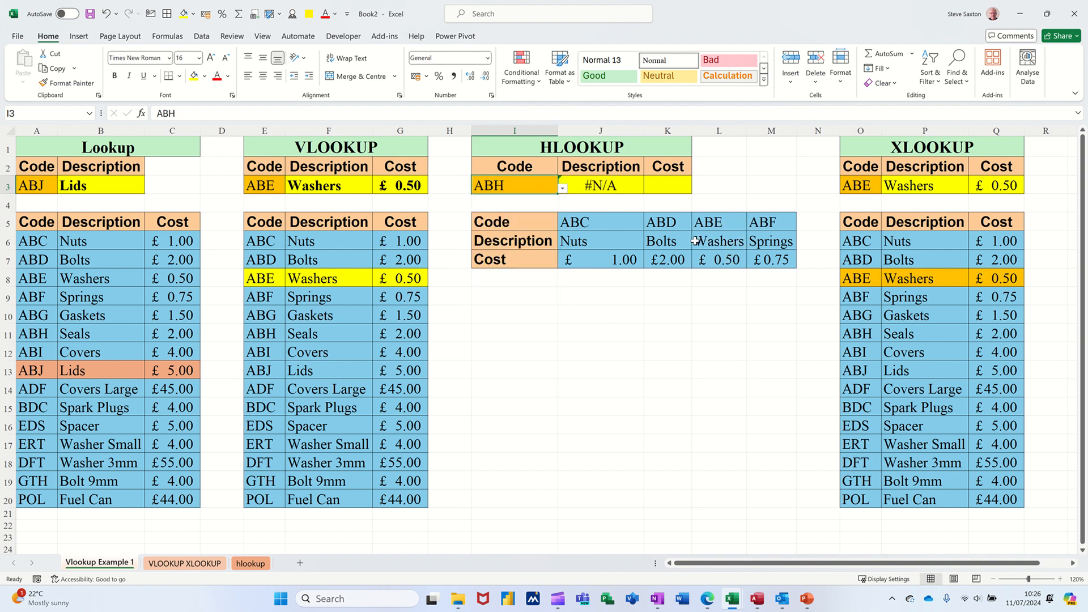
{"action": "left_click", "coordinate": [563, 190]}
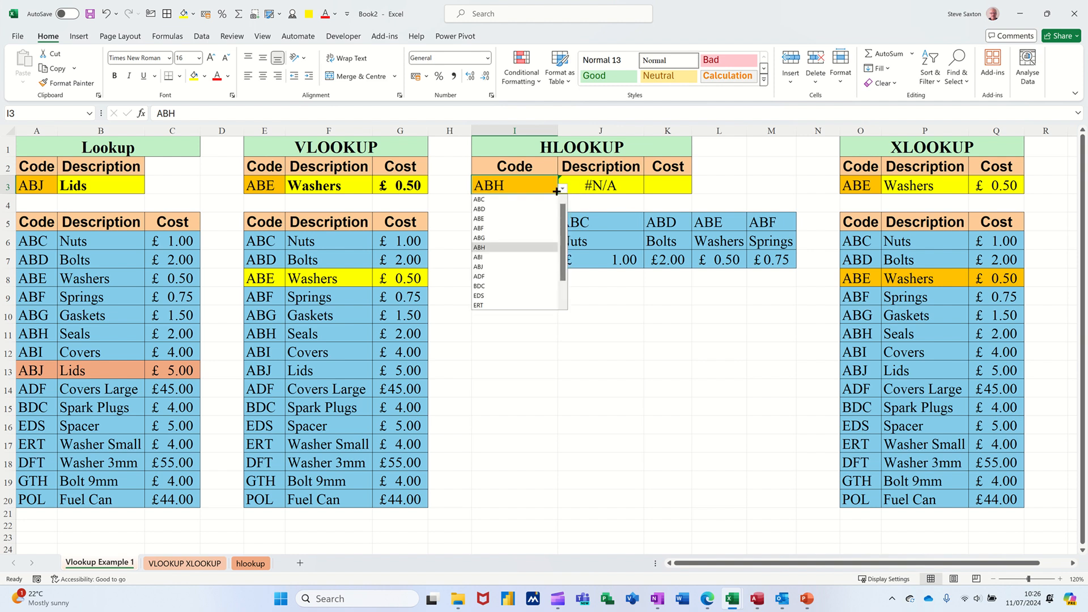
{"action": "left_click", "coordinate": [503, 200]}
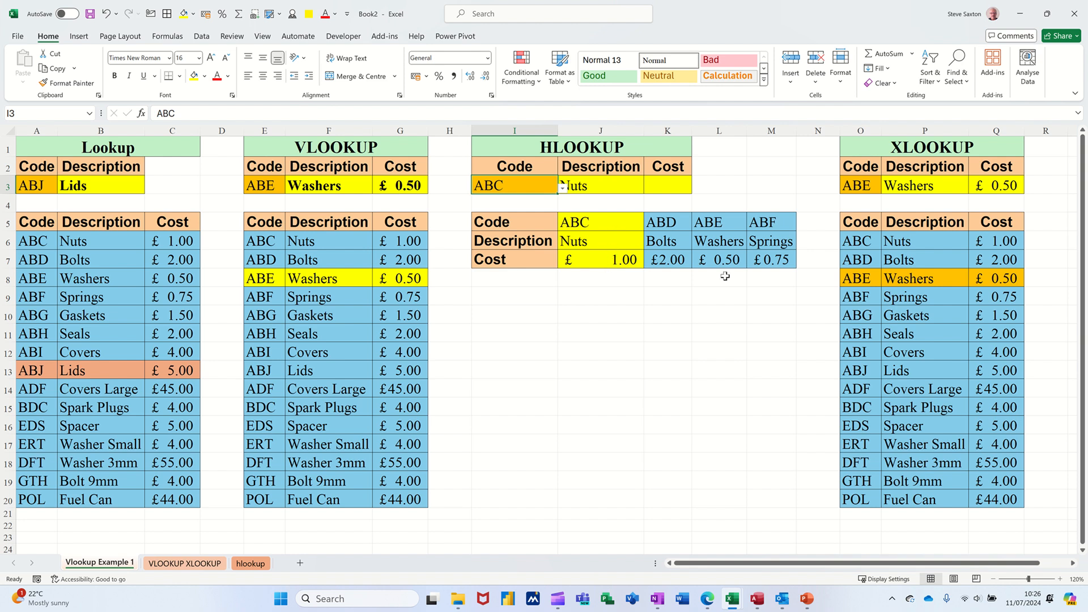
Set the XLOOKUP example's code in O3 to ABI.
{"action": "left_click", "coordinate": [870, 188]}
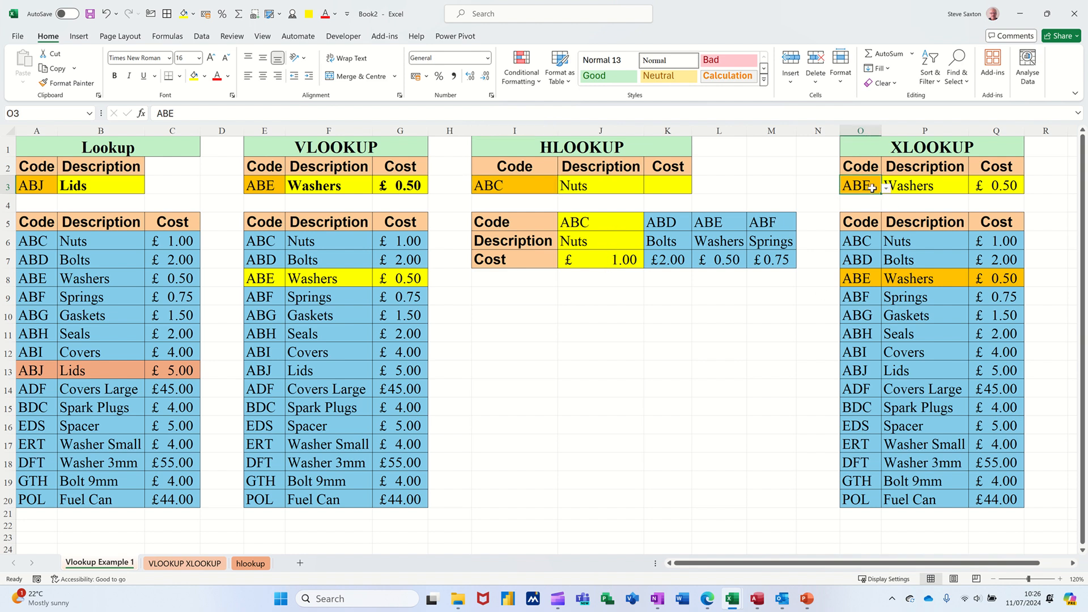
{"action": "left_click", "coordinate": [886, 188]}
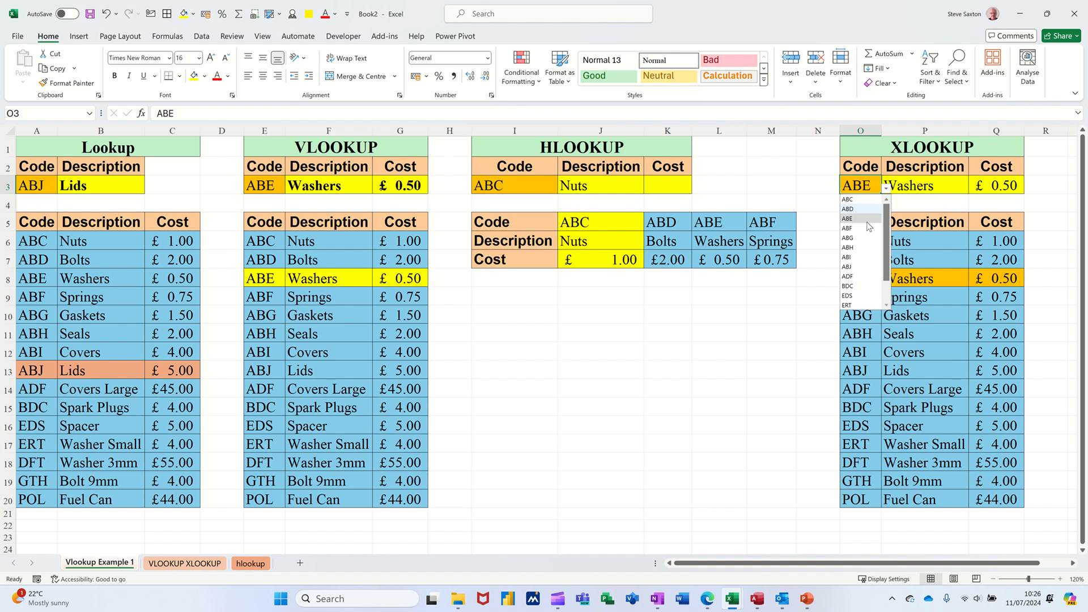
{"action": "left_click", "coordinate": [846, 256]}
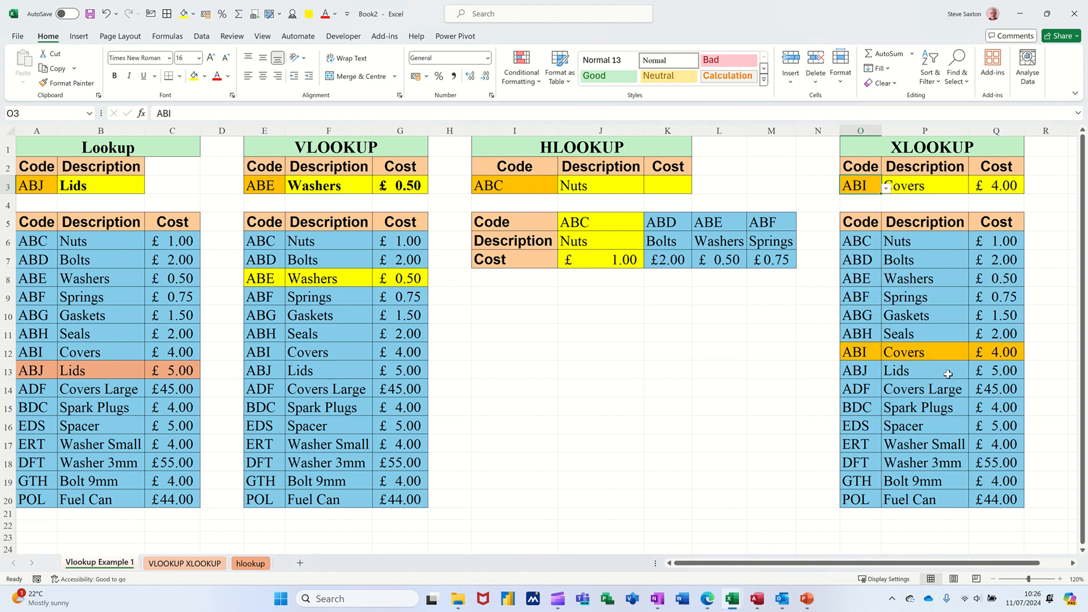
Clear the result formulas in row 3 of all four lookup examples: B3, F3:G3, J3 and P3:Q3.
{"action": "left_click", "coordinate": [90, 183]}
{"action": "key", "text": "Delete"}
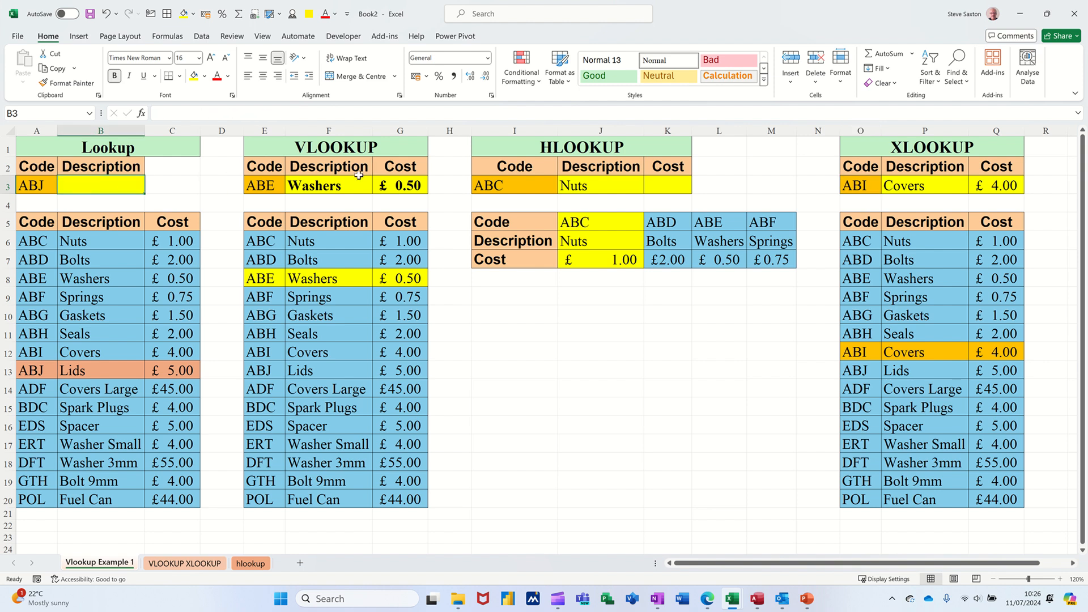
{"action": "left_click_drag", "start_coordinate": [331, 181], "coordinate": [411, 185]}
{"action": "key", "text": "Delete"}
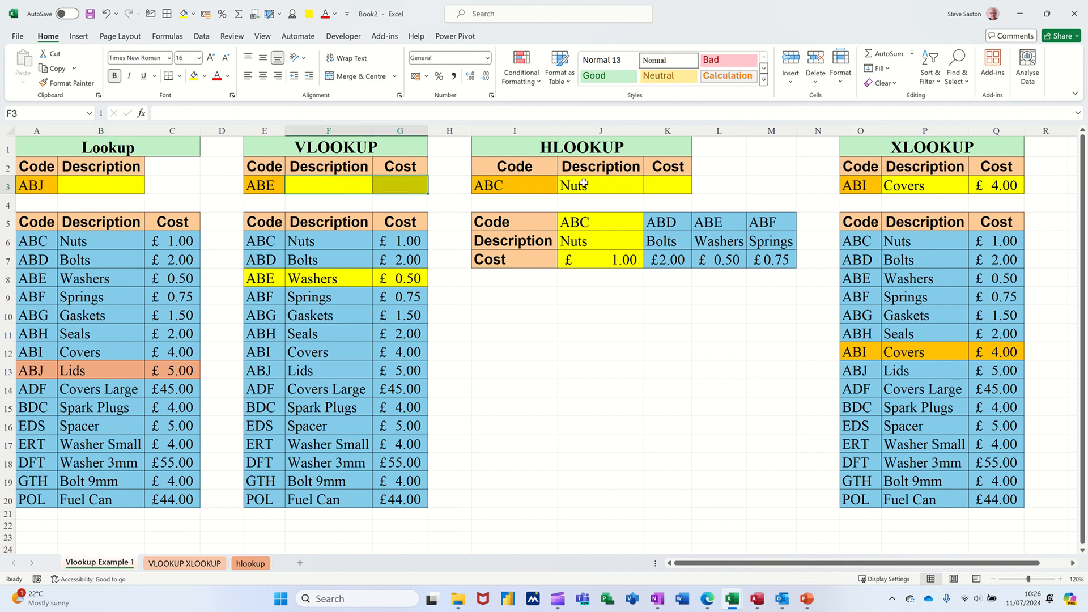
{"action": "left_click", "coordinate": [631, 188]}
{"action": "key", "text": "Delete"}
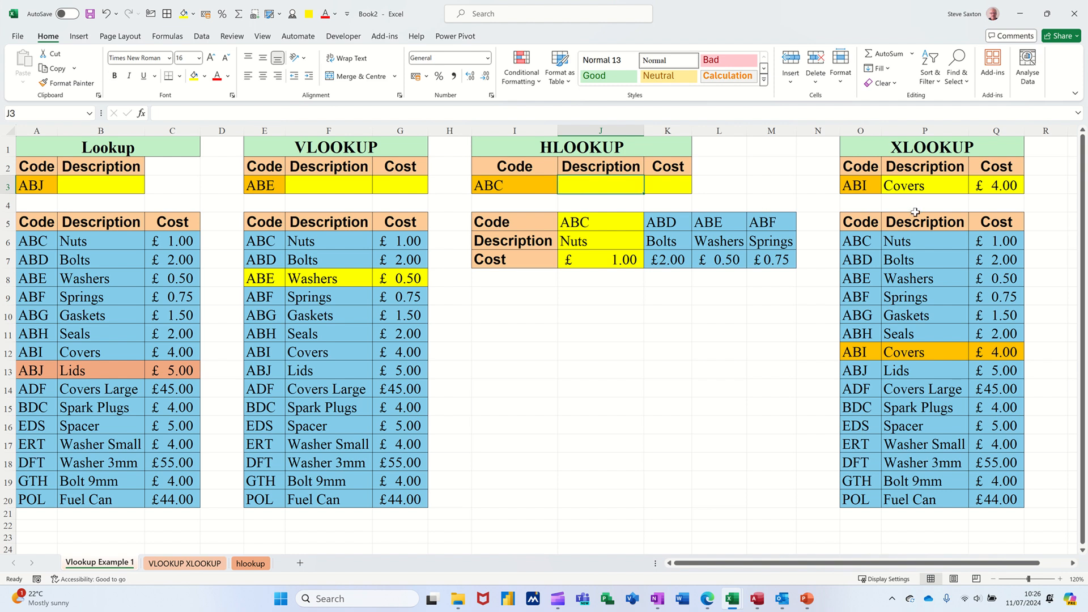
{"action": "left_click", "coordinate": [935, 189]}
{"action": "left_click_drag", "start_coordinate": [935, 189], "coordinate": [971, 188]}
{"action": "key", "text": "Delete"}
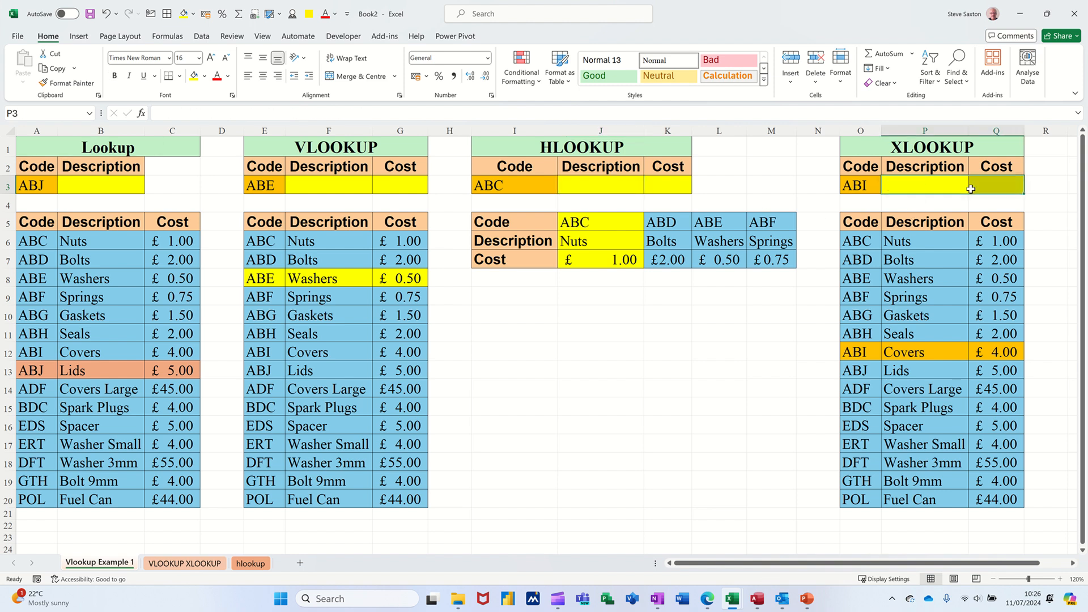
Enter the formula =LOOKUP(A3,A6:A20,B6:B20) in B3 to return the description for the Lookup code.
{"action": "left_click", "coordinate": [95, 187]}
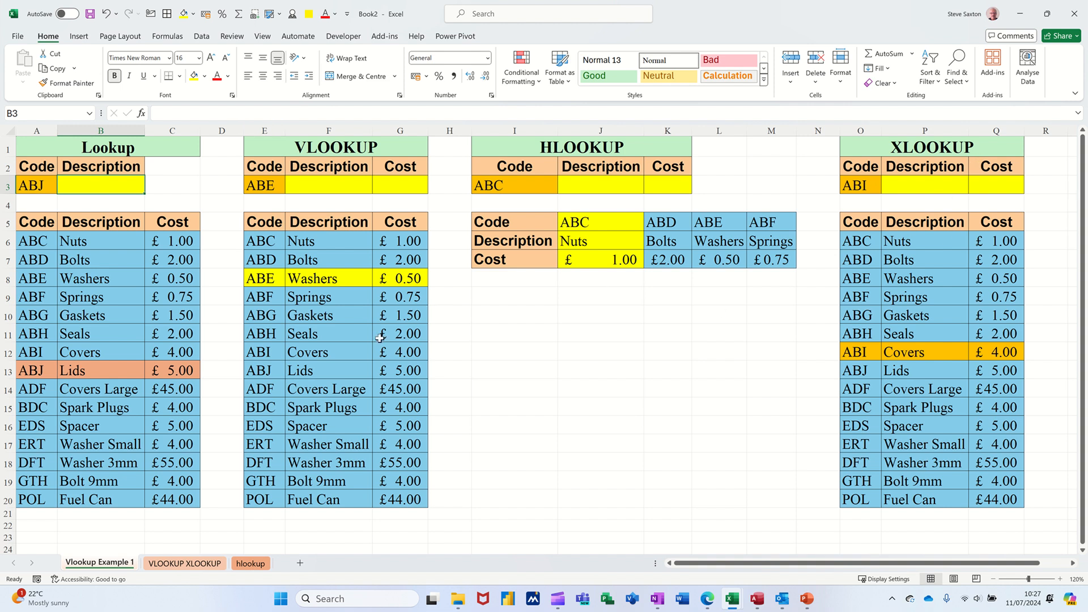
{"action": "type", "text": "=LOOKU"}
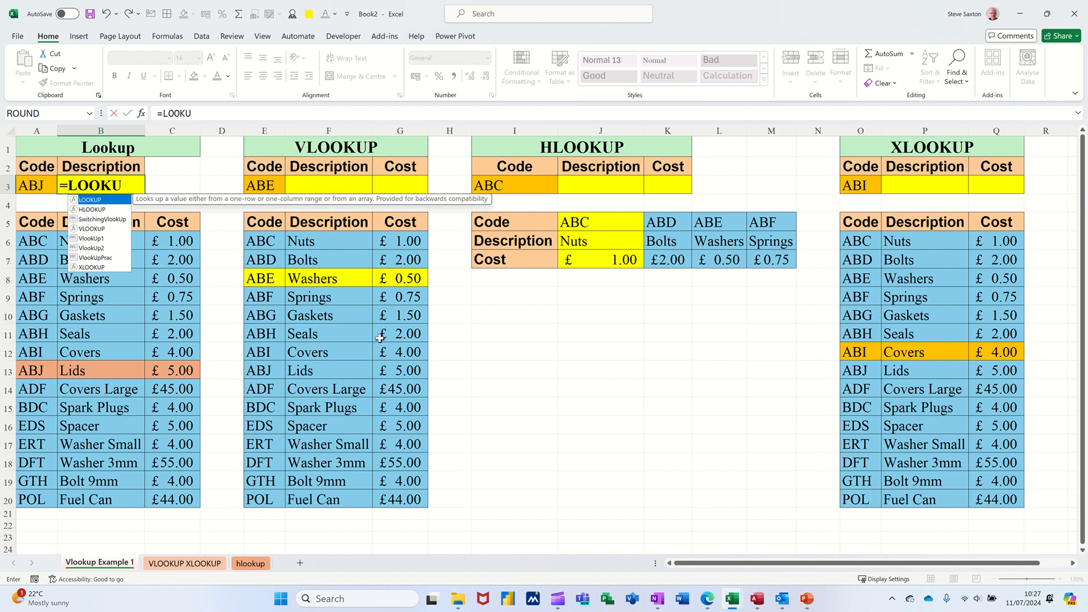
{"action": "type", "text": "P("}
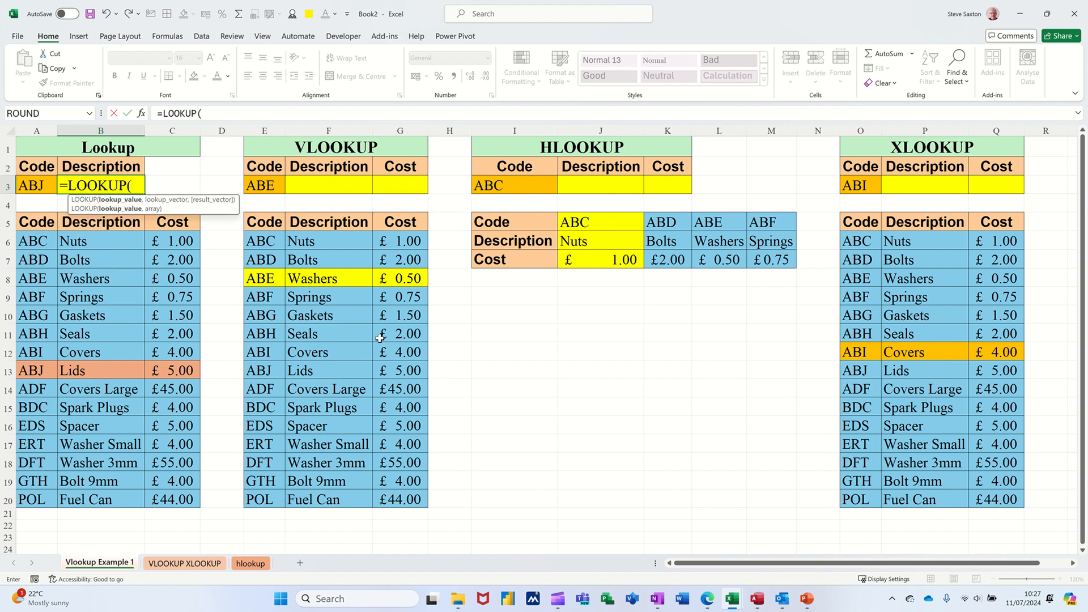
{"action": "left_click", "coordinate": [32, 186]}
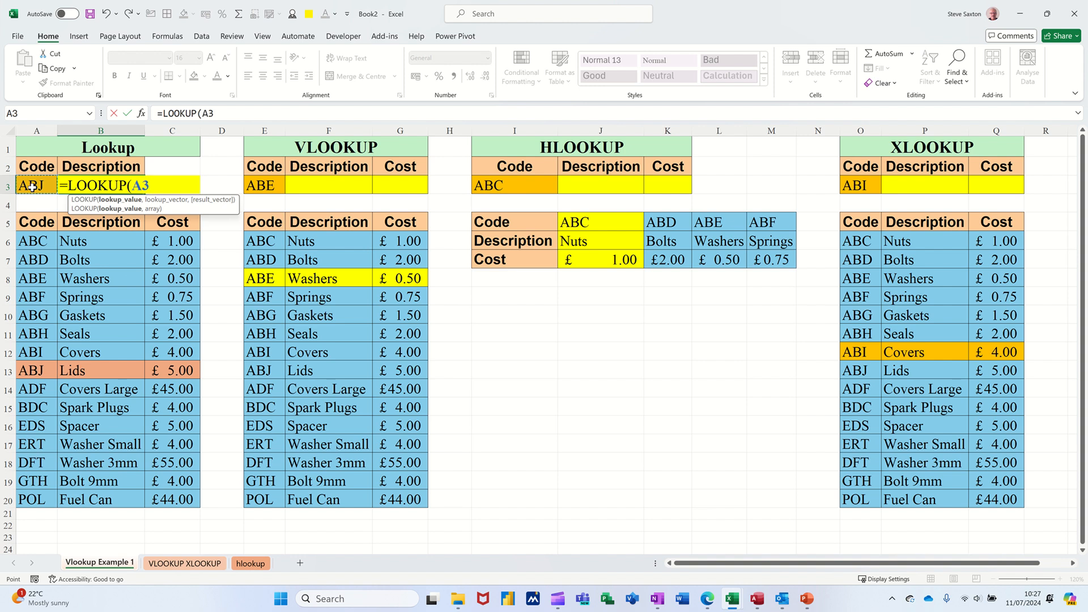
{"action": "type", "text": ","}
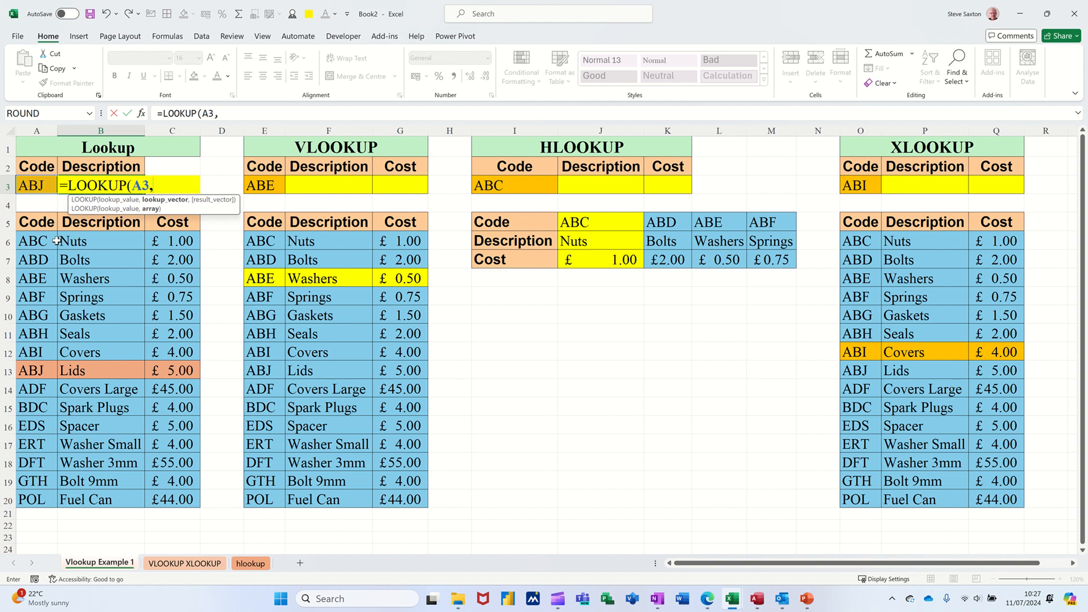
{"action": "left_click_drag", "start_coordinate": [38, 243], "coordinate": [43, 497]}
{"action": "type", "text": ","}
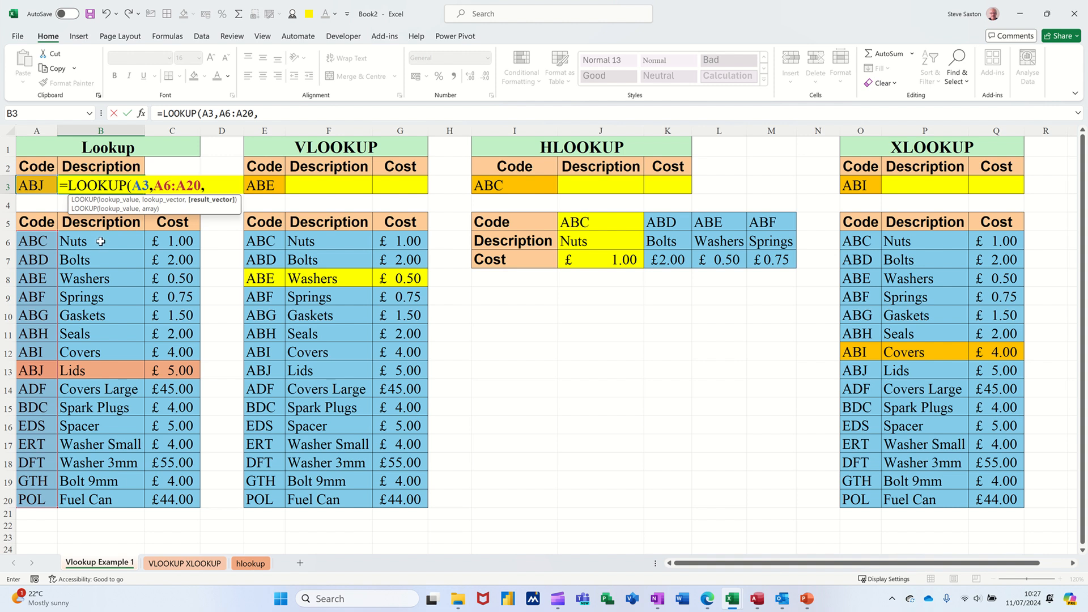
{"action": "left_click_drag", "start_coordinate": [102, 247], "coordinate": [99, 500]}
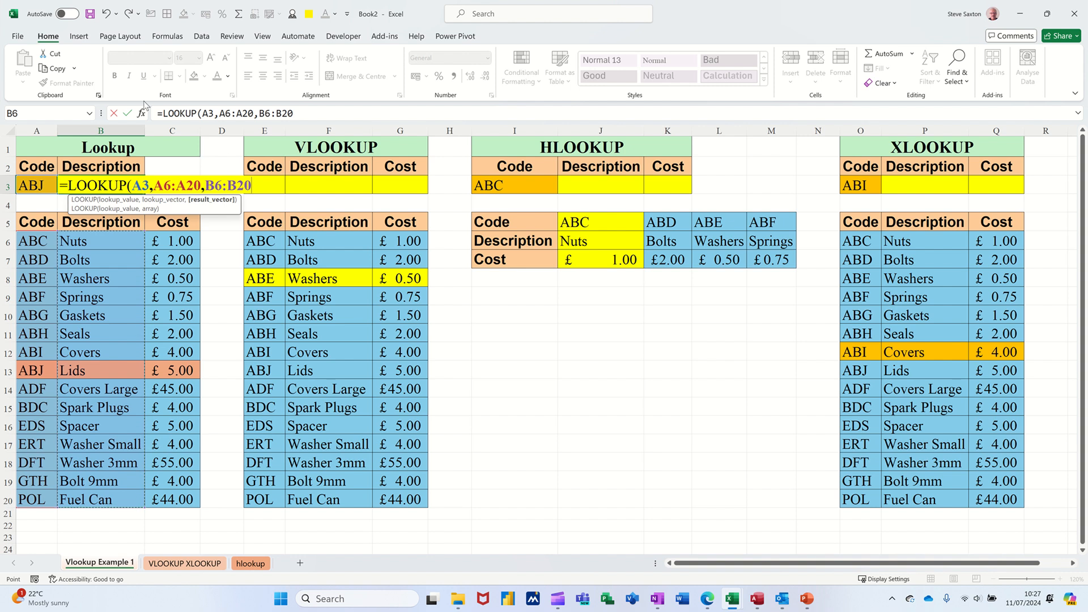
{"action": "left_click", "coordinate": [130, 114]}
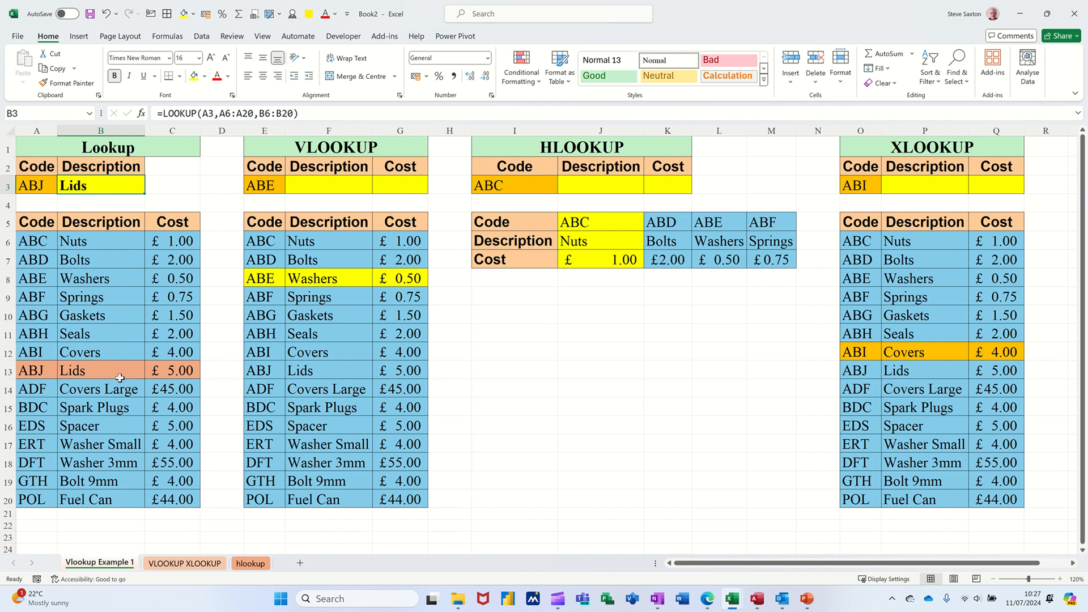
Test the Lookup formula by changing the code in A3 to ABG.
{"action": "left_click", "coordinate": [50, 192]}
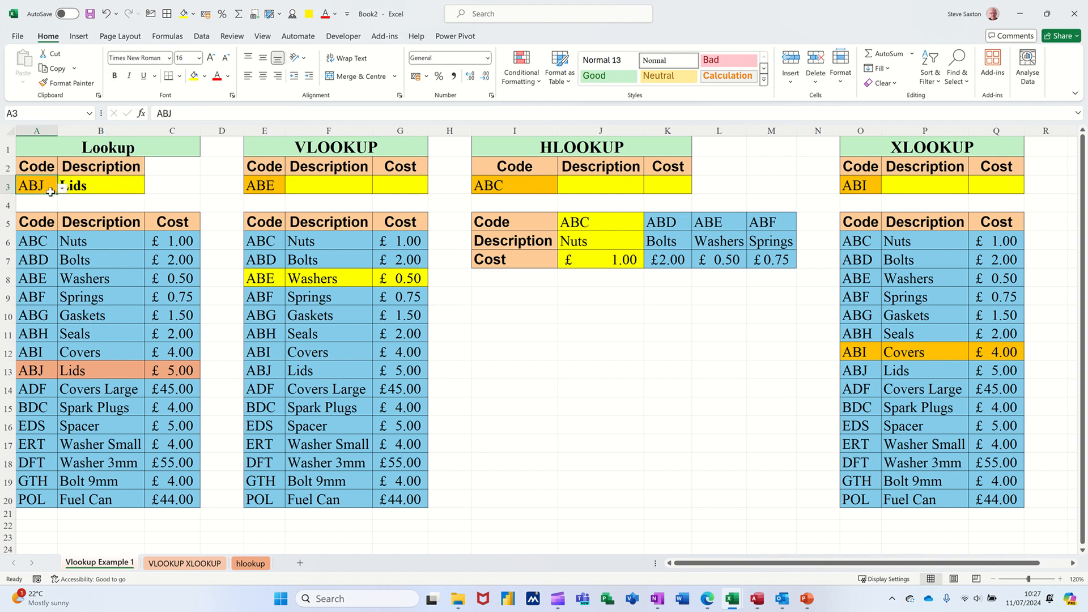
{"action": "left_click", "coordinate": [63, 191]}
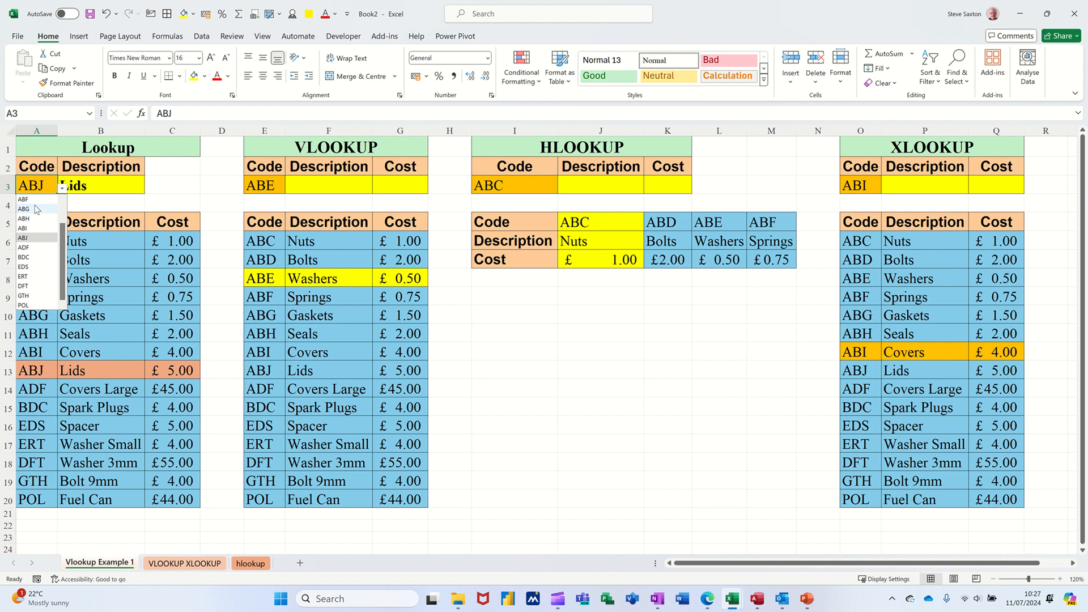
{"action": "left_click", "coordinate": [35, 238]}
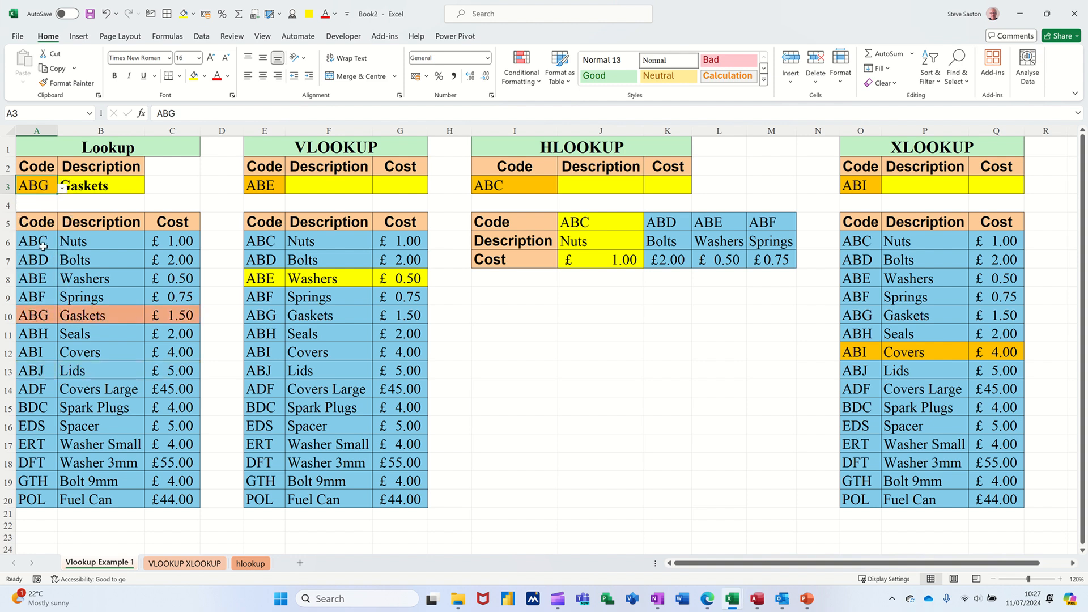
Delete the existing conditional formatting rule from the Lookup table's data range A6:C20.
{"action": "left_click_drag", "start_coordinate": [44, 246], "coordinate": [177, 500]}
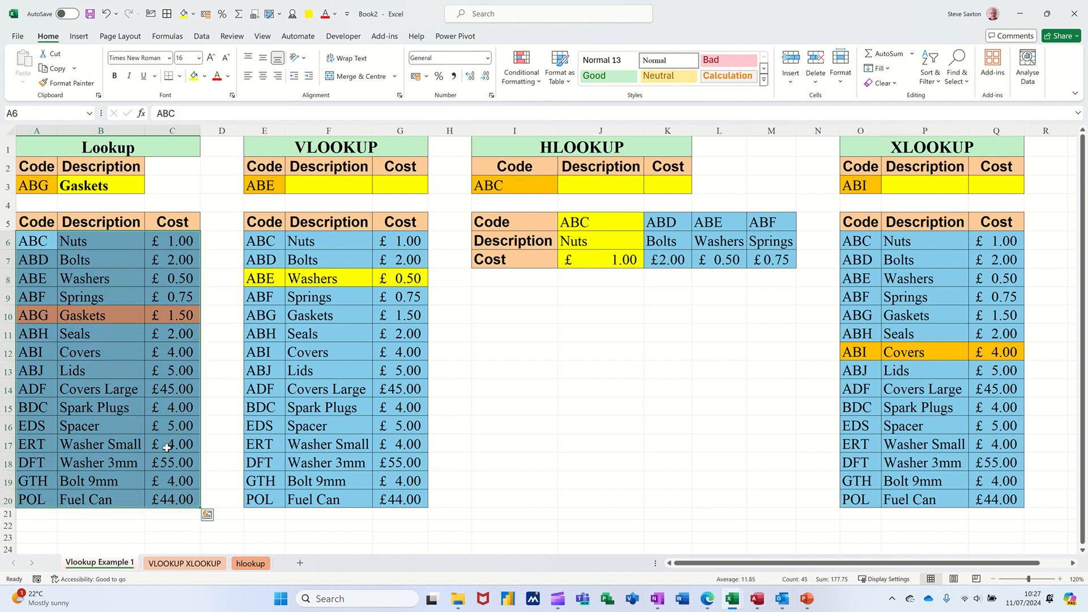
{"action": "left_click", "coordinate": [512, 83]}
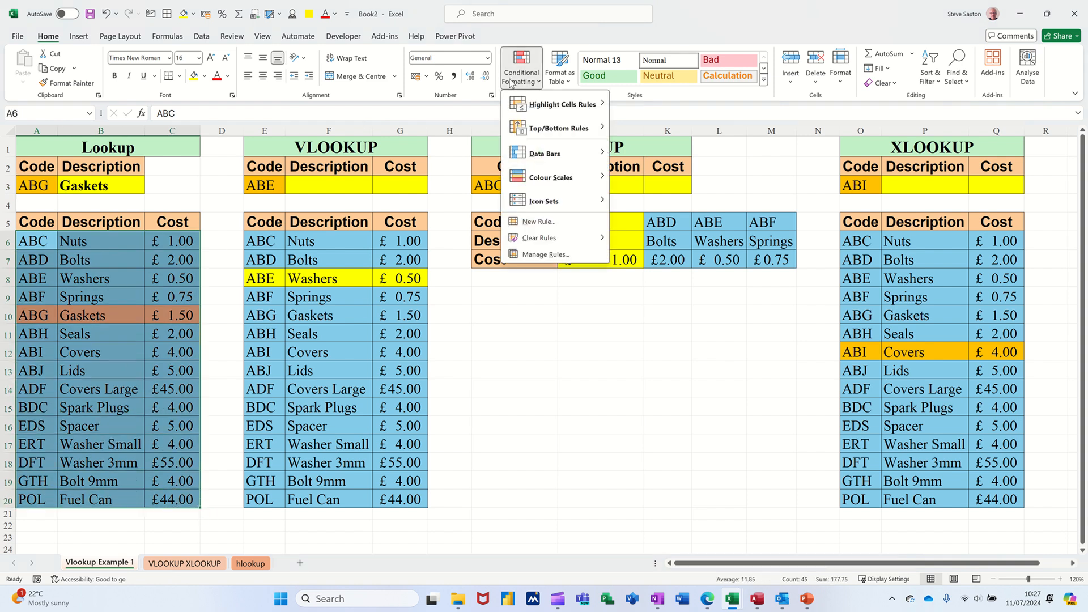
{"action": "left_click", "coordinate": [529, 259]}
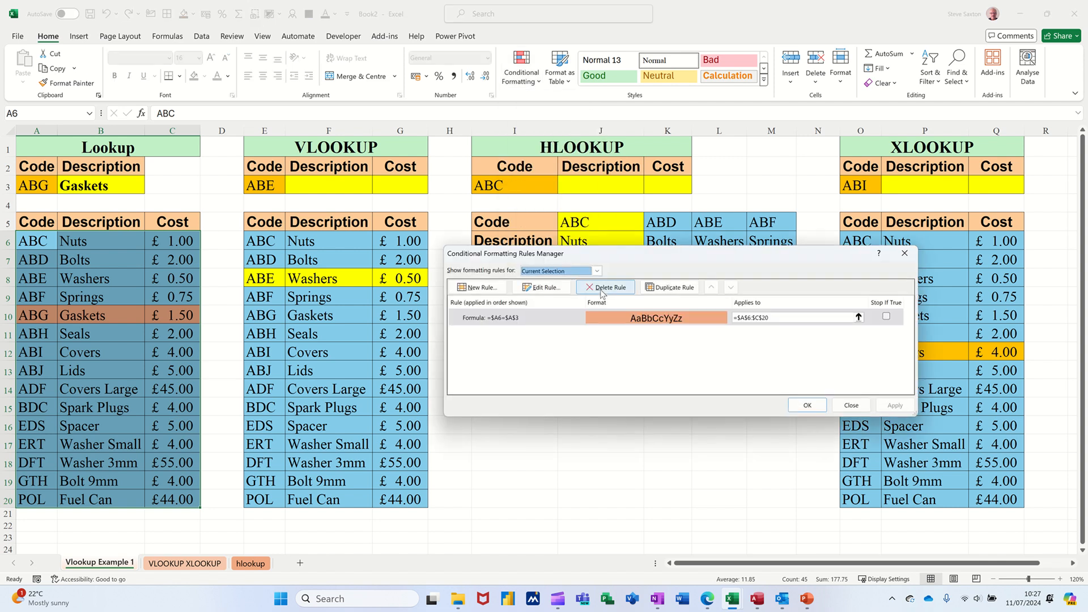
{"action": "left_click", "coordinate": [603, 290]}
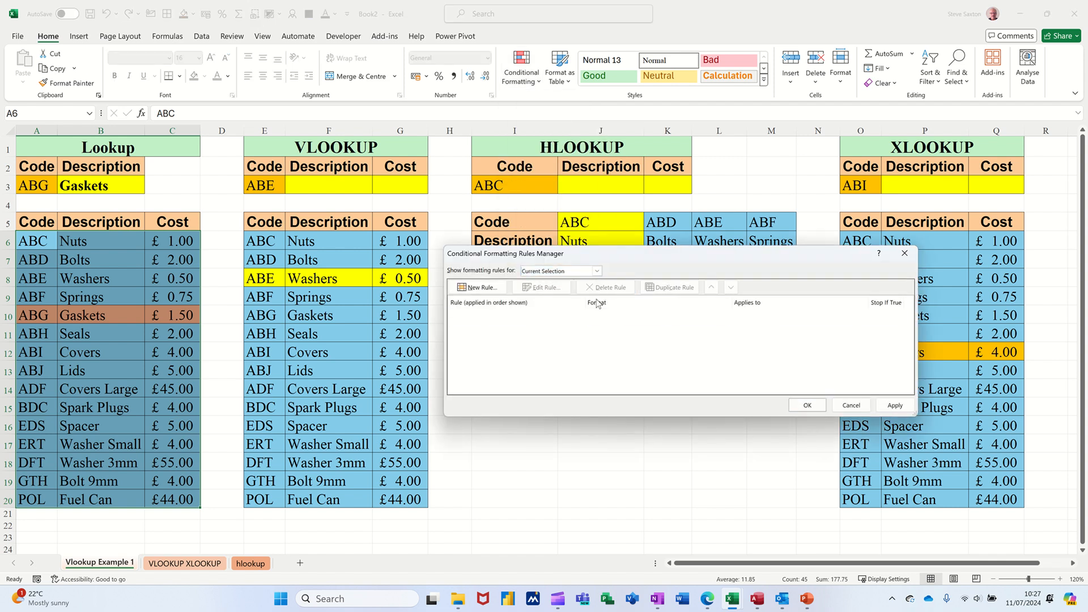
Create a formula-based conditional formatting rule for the Lookup table range A6:C20 using =$A6=$A$3.
{"action": "left_click", "coordinate": [479, 288]}
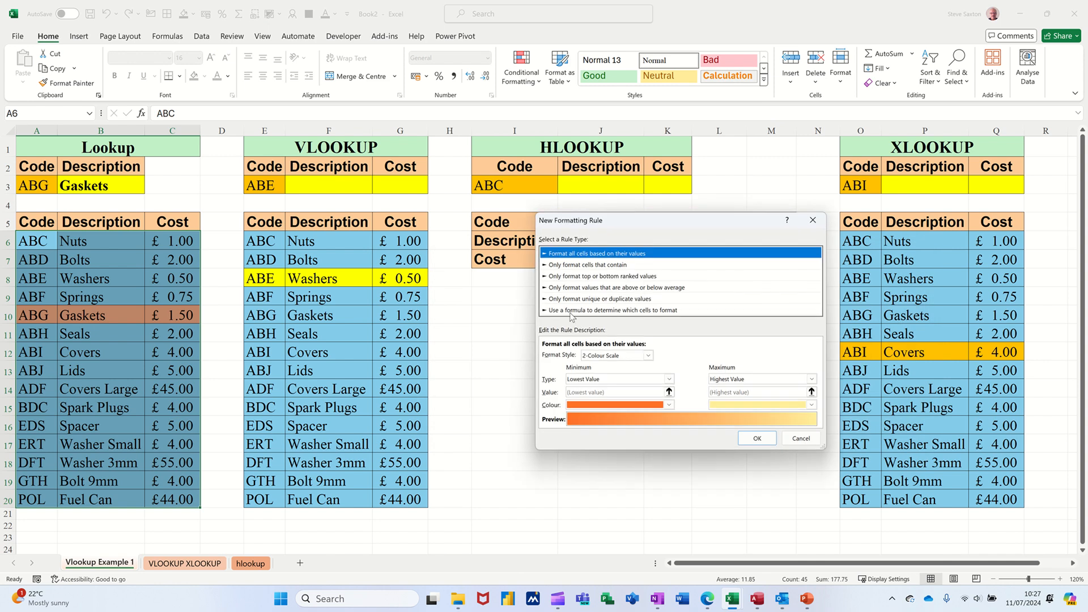
{"action": "left_click", "coordinate": [571, 312]}
{"action": "left_click", "coordinate": [577, 353]}
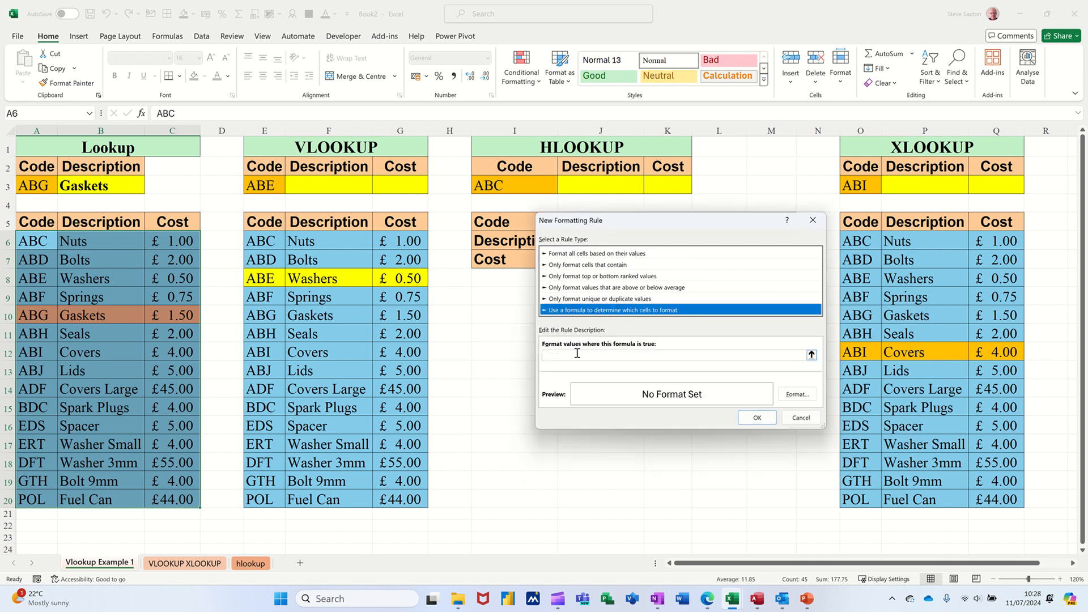
{"action": "left_click", "coordinate": [573, 354]}
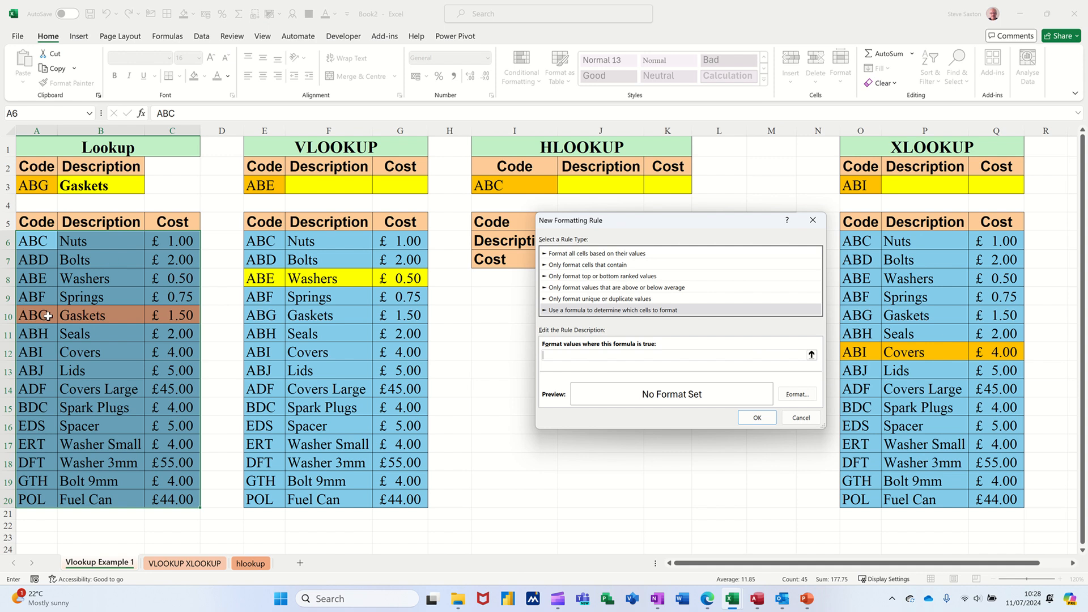
{"action": "left_click", "coordinate": [33, 241]}
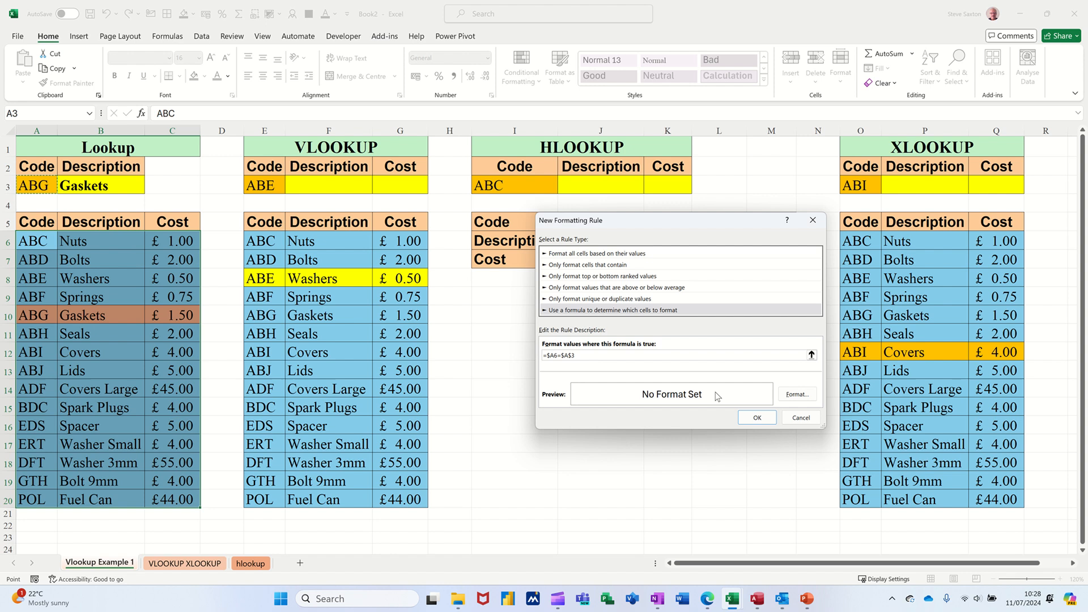
Give the new rule an orange background fill and apply it to the Lookup table.
{"action": "left_click", "coordinate": [791, 395]}
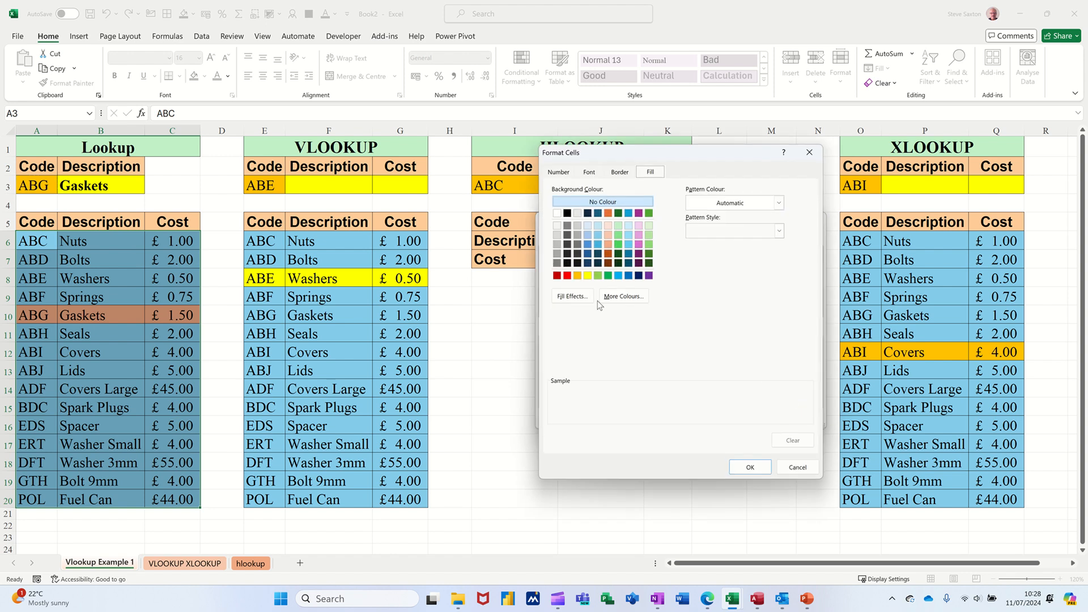
{"action": "left_click", "coordinate": [578, 277]}
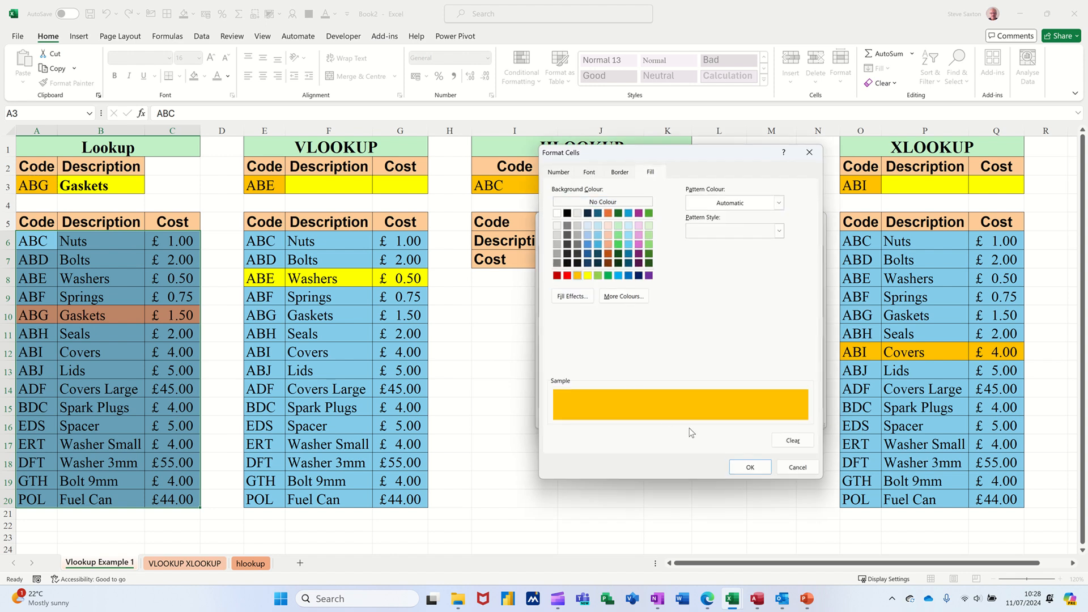
{"action": "left_click", "coordinate": [749, 467]}
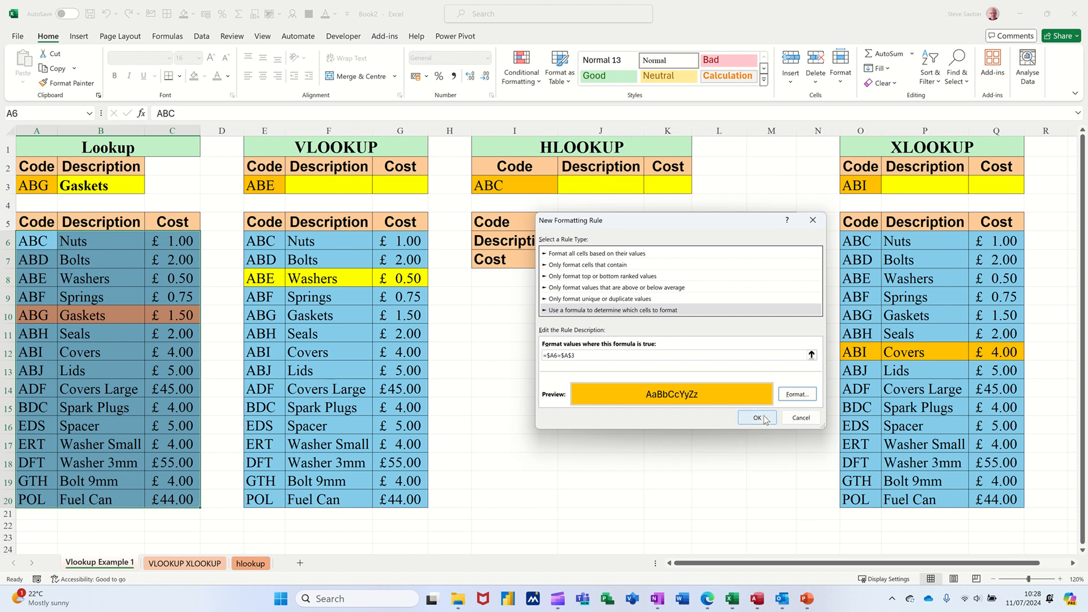
{"action": "left_click", "coordinate": [764, 419]}
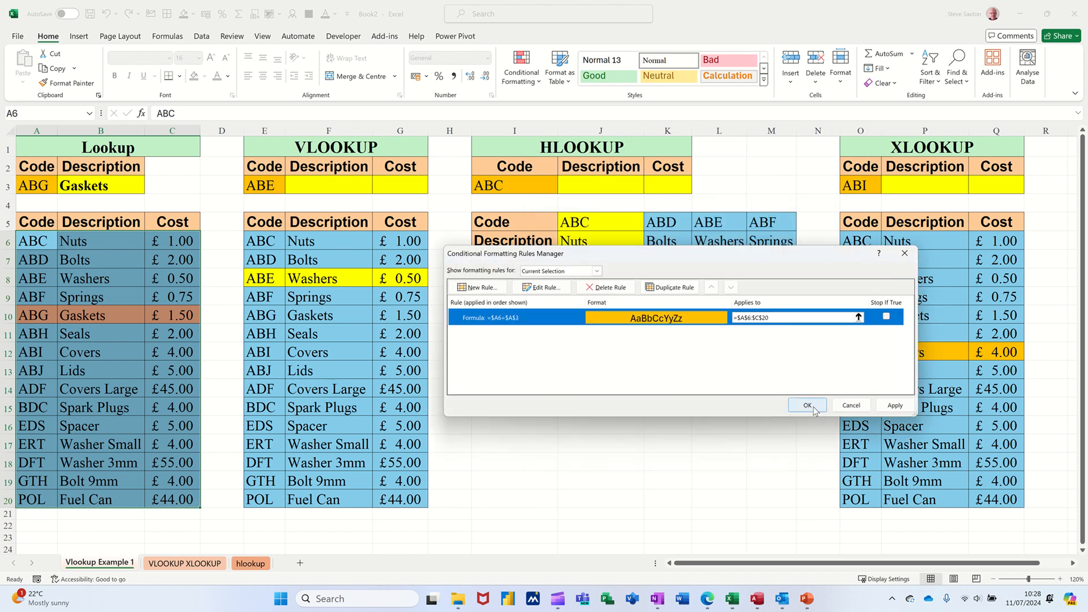
{"action": "left_click", "coordinate": [807, 405]}
{"action": "left_click", "coordinate": [107, 338]}
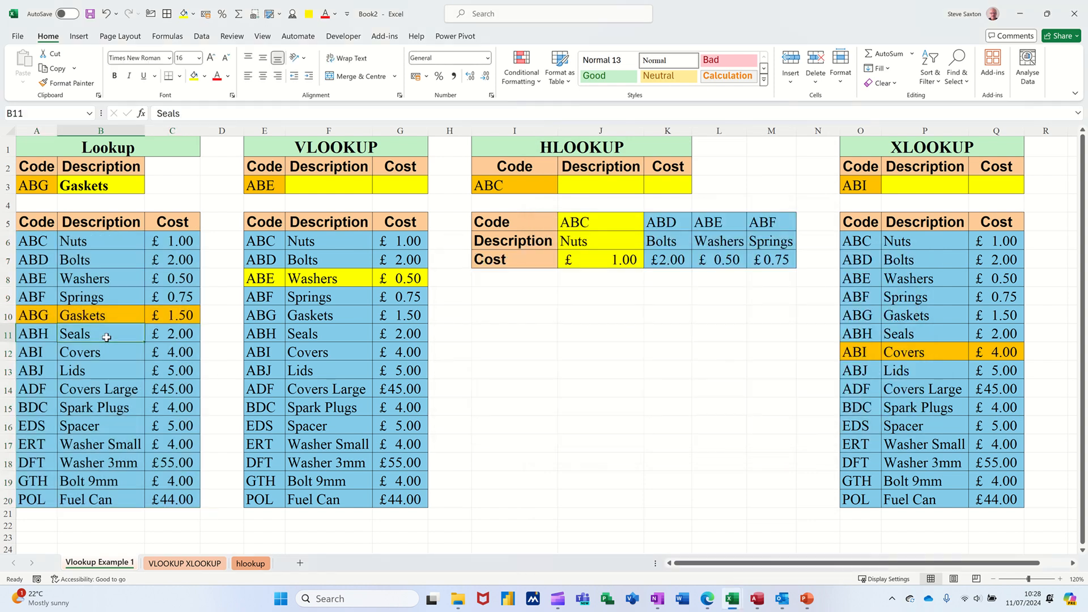
Test the row highlighting by changing the Lookup code in A3 to ABD.
{"action": "left_click", "coordinate": [32, 191]}
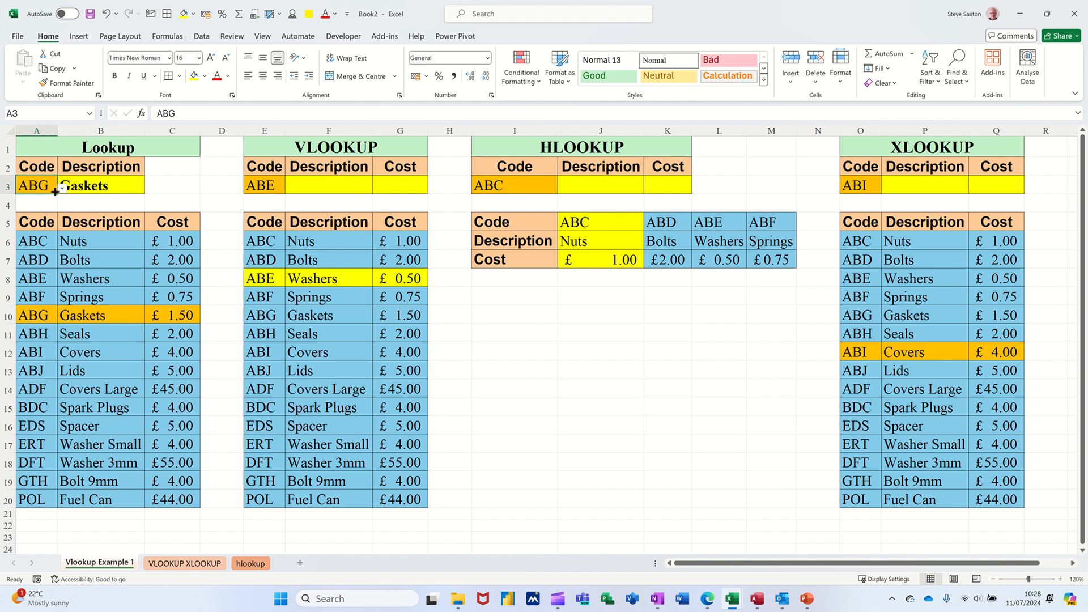
{"action": "left_click", "coordinate": [63, 190]}
{"action": "left_click", "coordinate": [33, 208]}
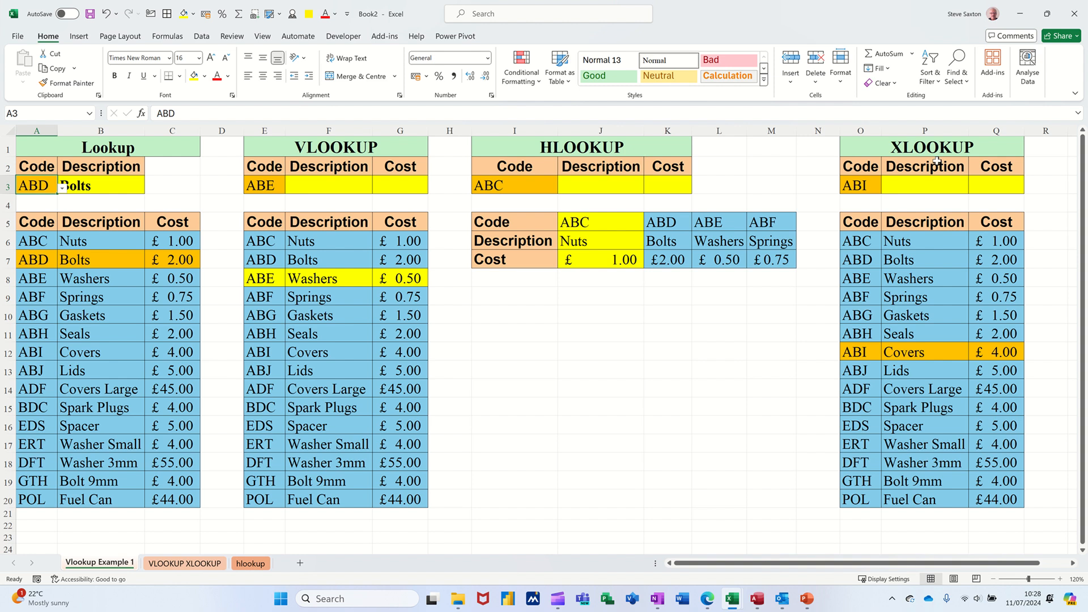
Enter the formula =VLOOKUP(InputCode,product_code,2,0) in F3 to return the description for the VLOOKUP code.
{"action": "left_click", "coordinate": [336, 185]}
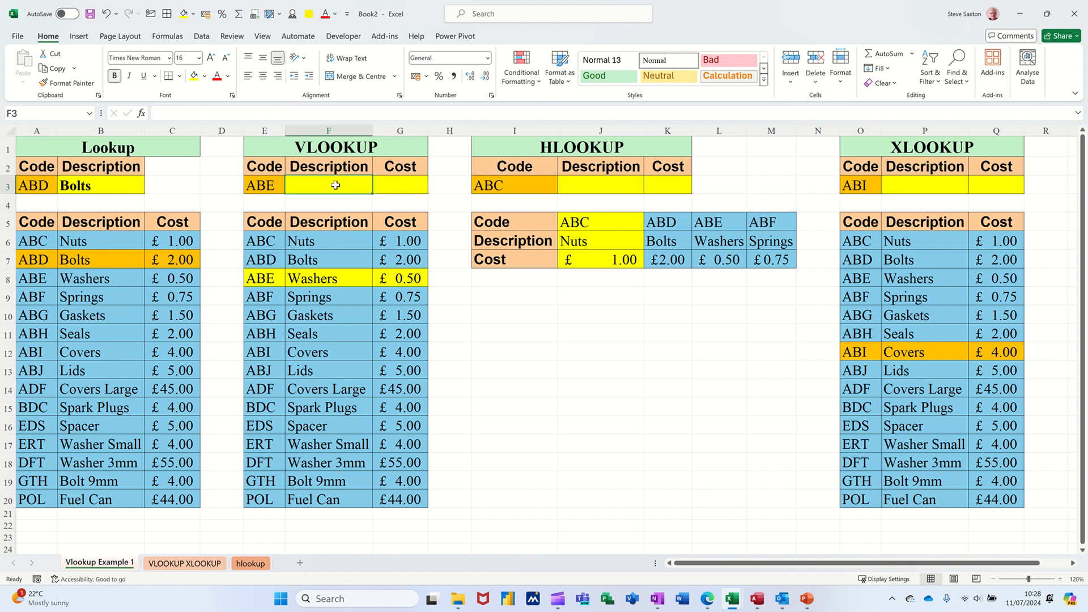
{"action": "type", "text": "="}
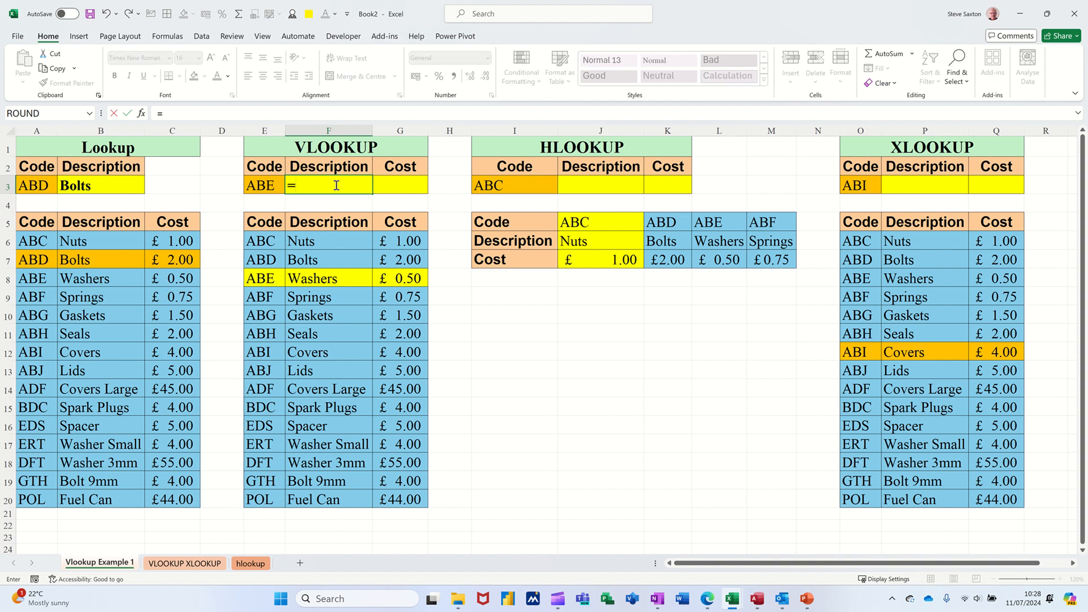
{"action": "type", "text": "VLOOK"}
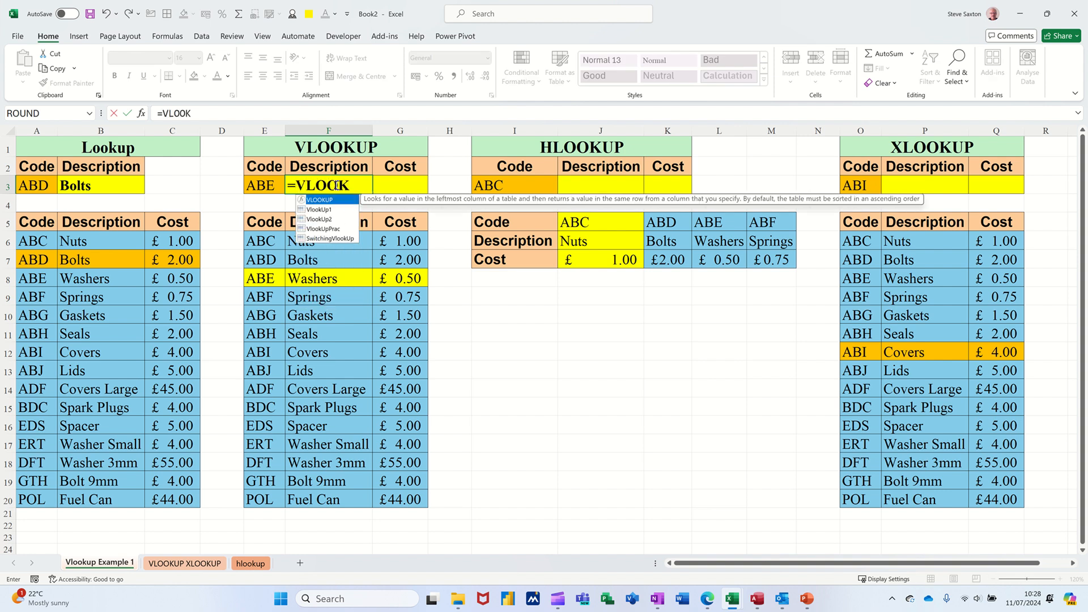
{"action": "type", "text": "UP("}
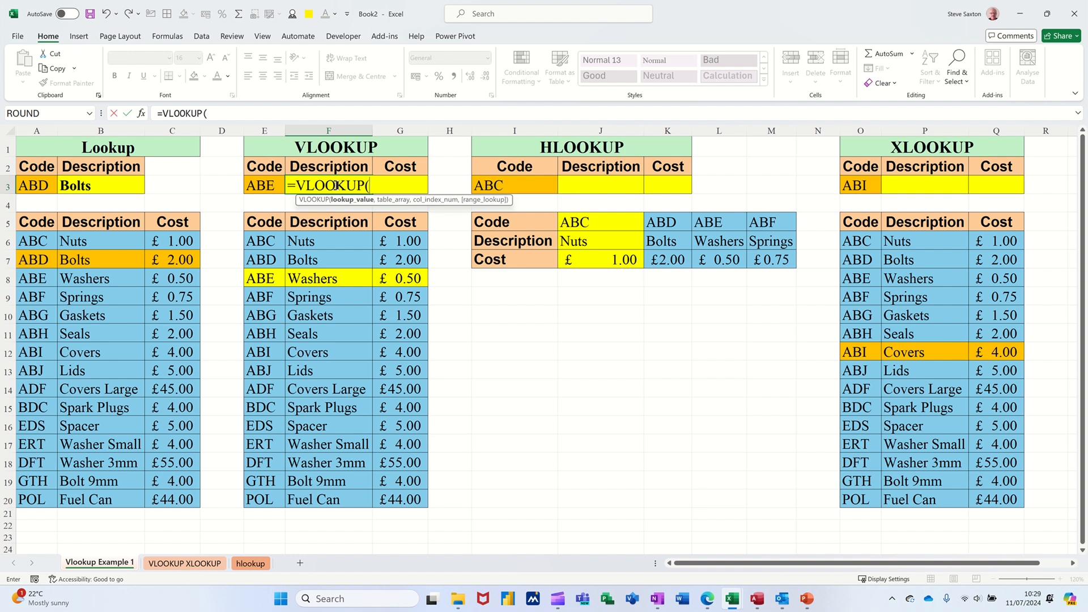
{"action": "left_click", "coordinate": [257, 179]}
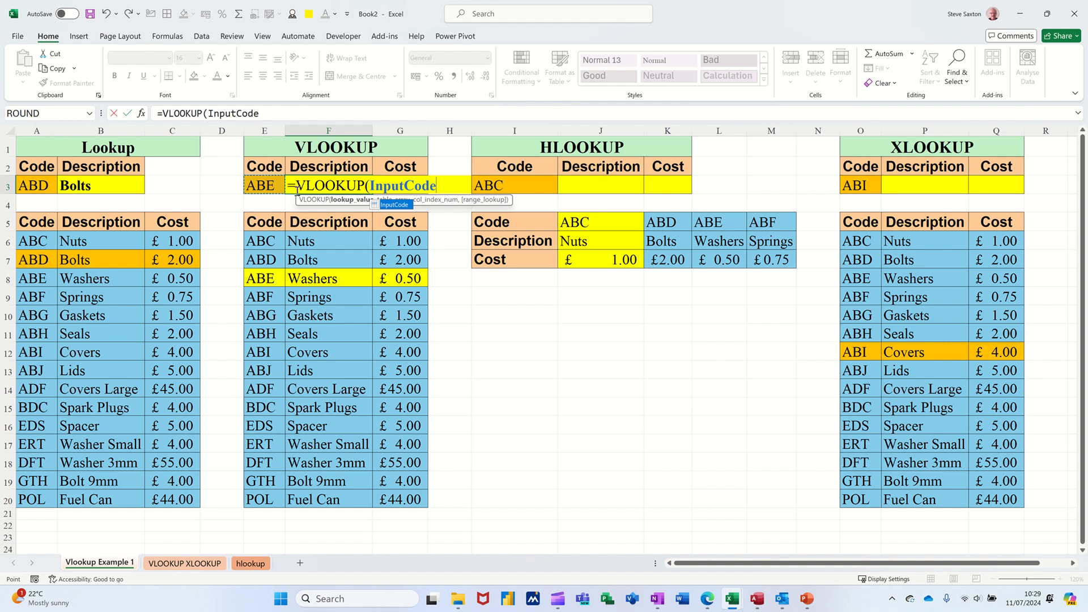
{"action": "type", "text": ","}
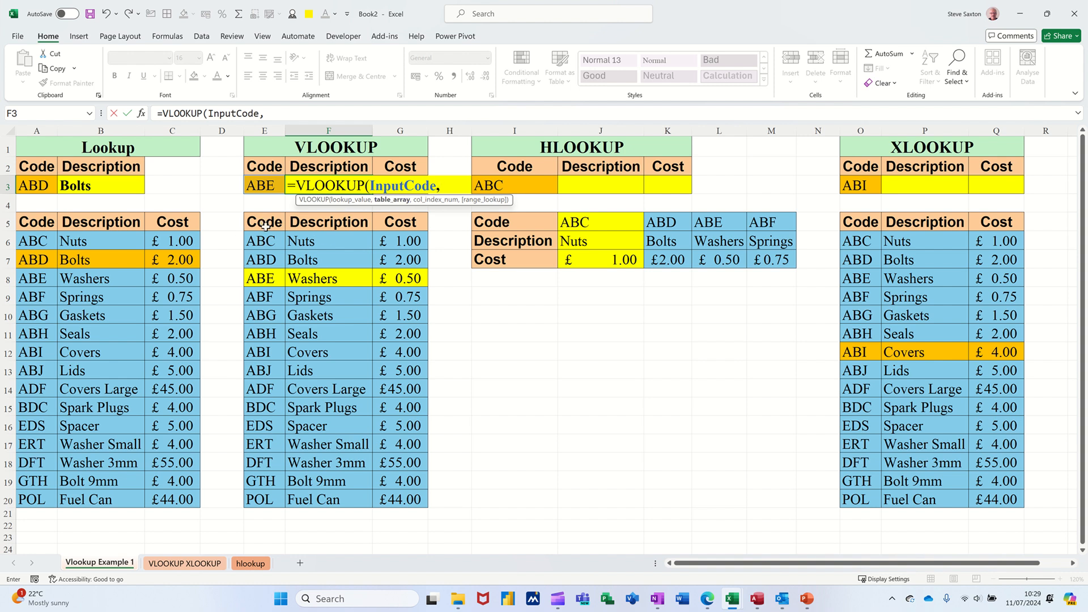
{"action": "left_click_drag", "start_coordinate": [265, 226], "coordinate": [415, 499]}
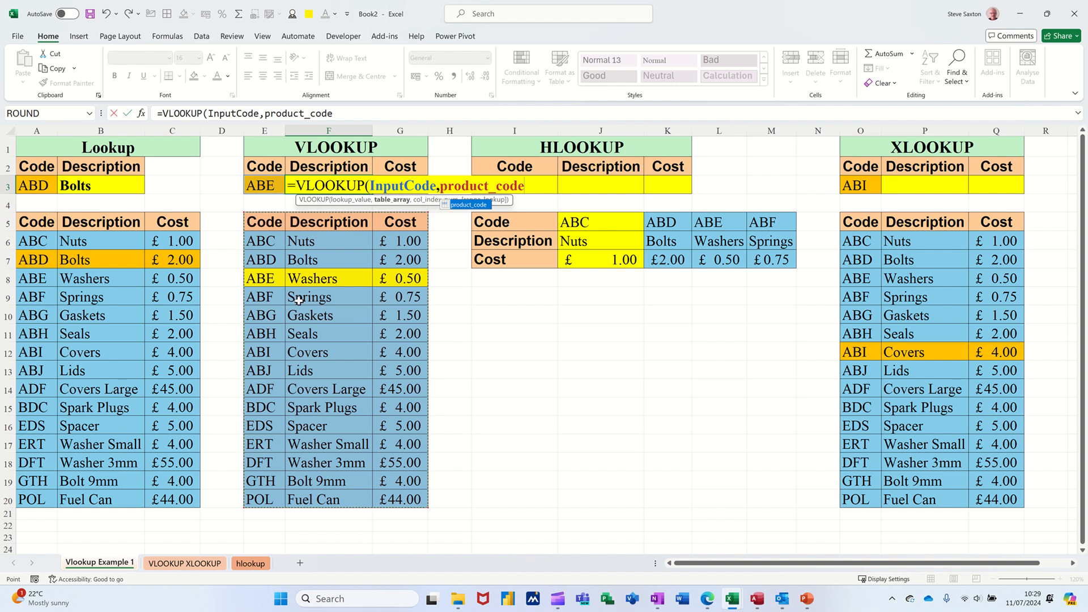
{"action": "type", "text": ",2"}
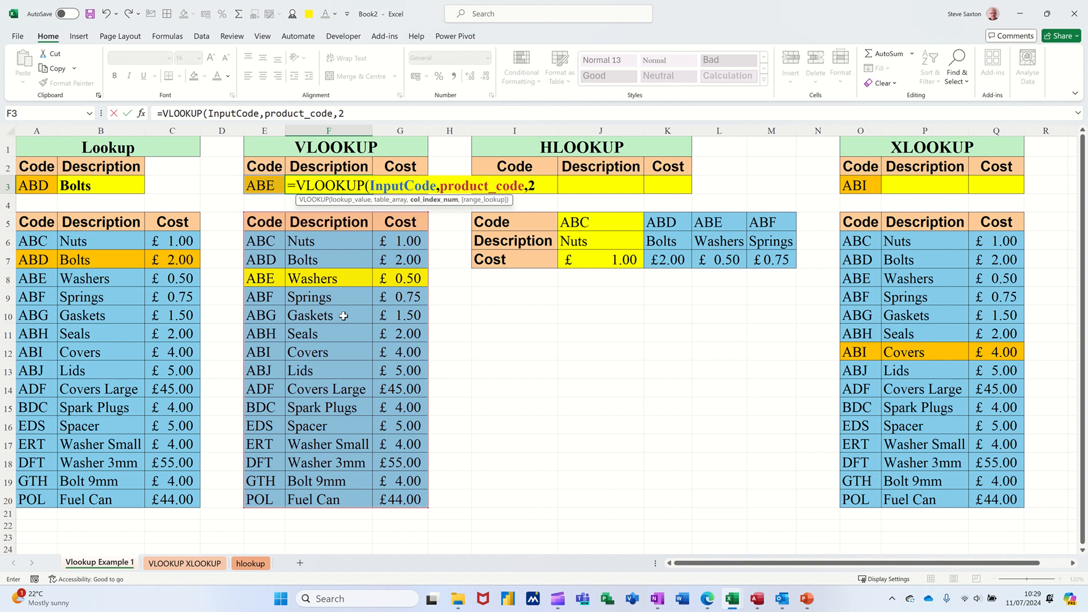
{"action": "type", "text": ","}
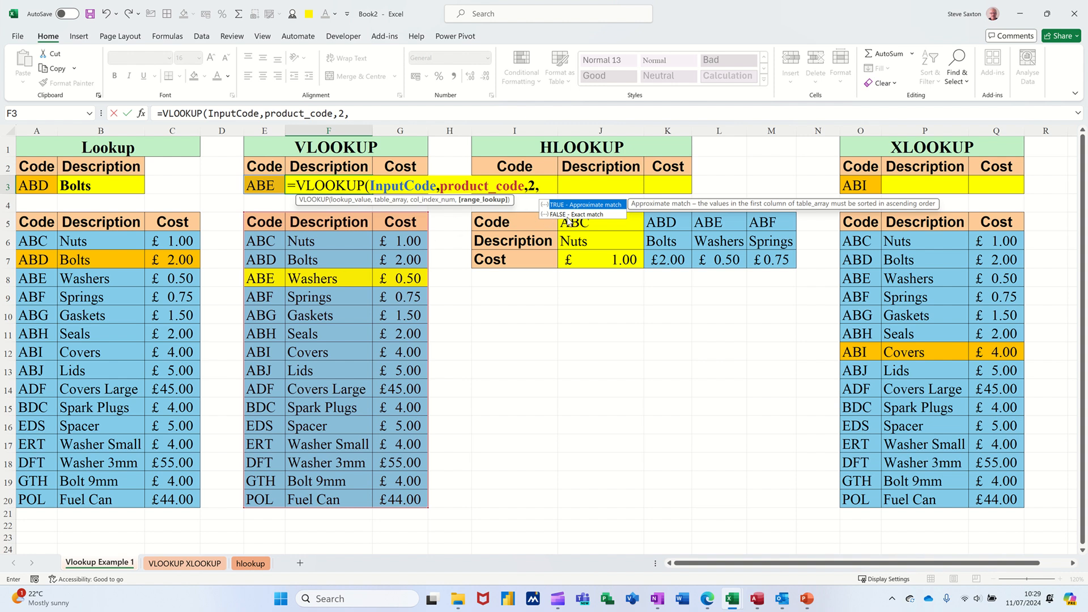
{"action": "type", "text": "0"}
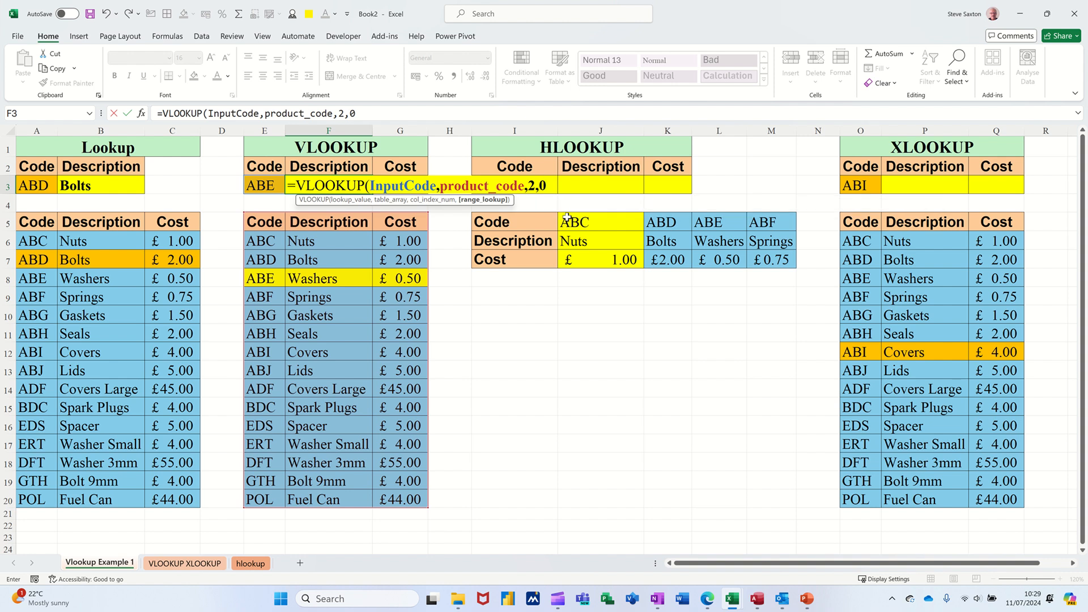
{"action": "type", "text": ")"}
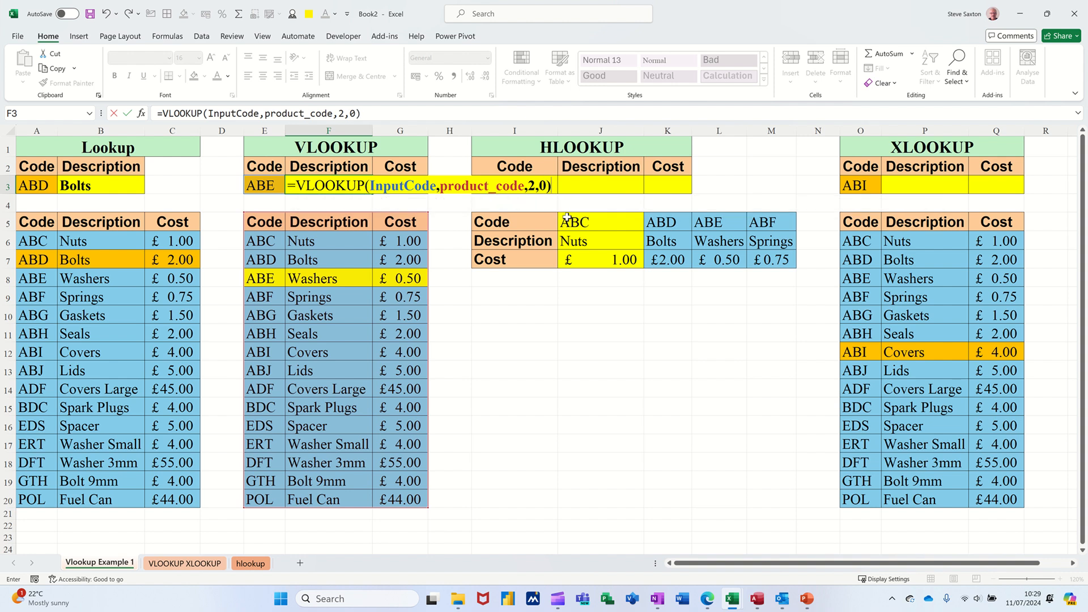
{"action": "left_click", "coordinate": [129, 114]}
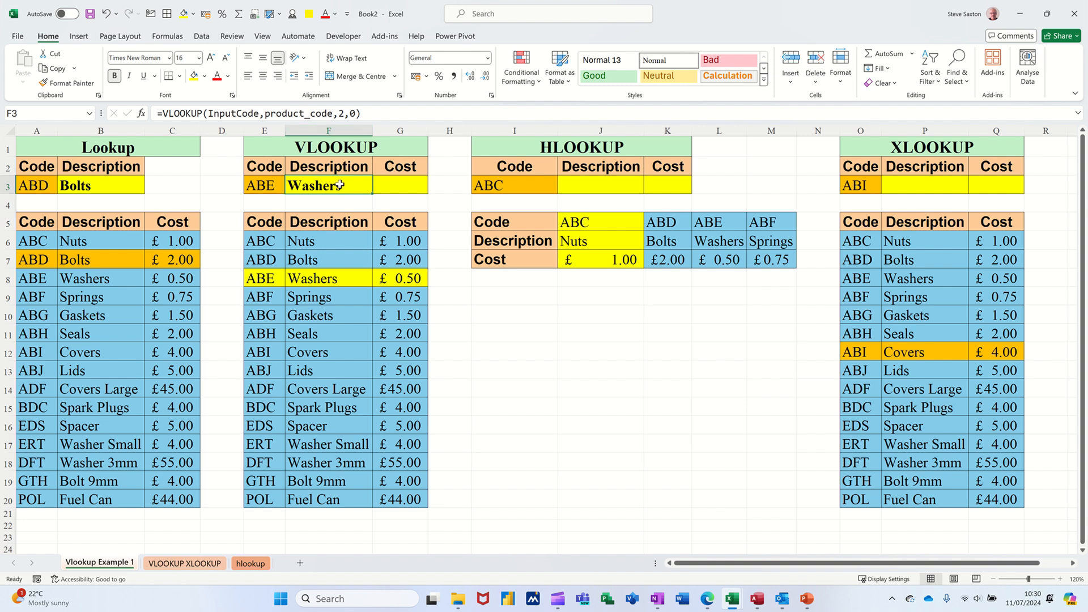
Copy the VLOOKUP formula from F3 to G3 with column index 3 and apply the pound Accounting format to G3.
{"action": "left_click_drag", "start_coordinate": [373, 193], "coordinate": [408, 186]}
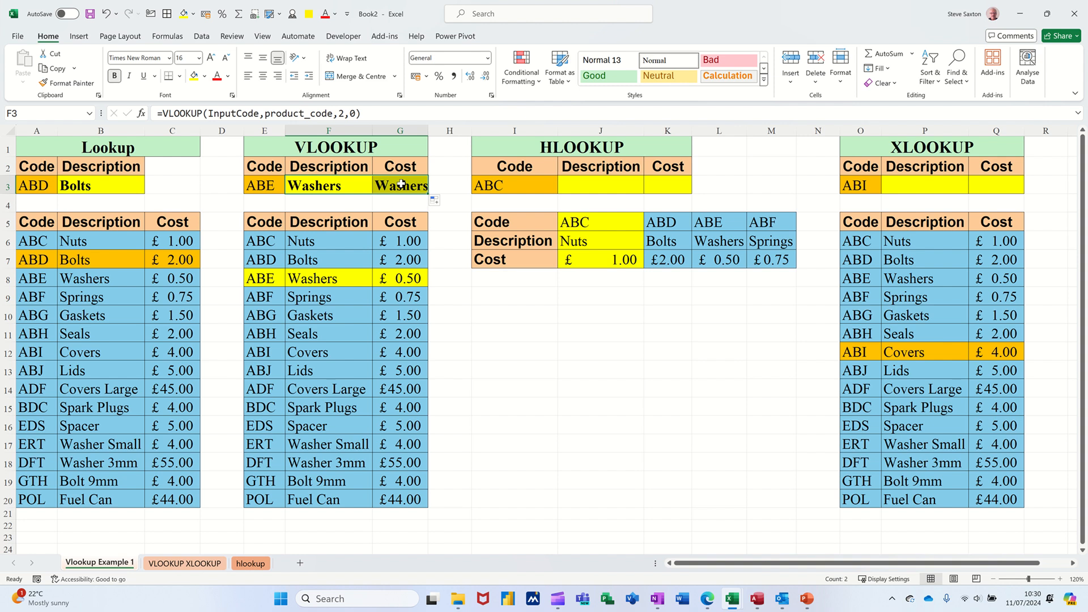
{"action": "left_click", "coordinate": [402, 184]}
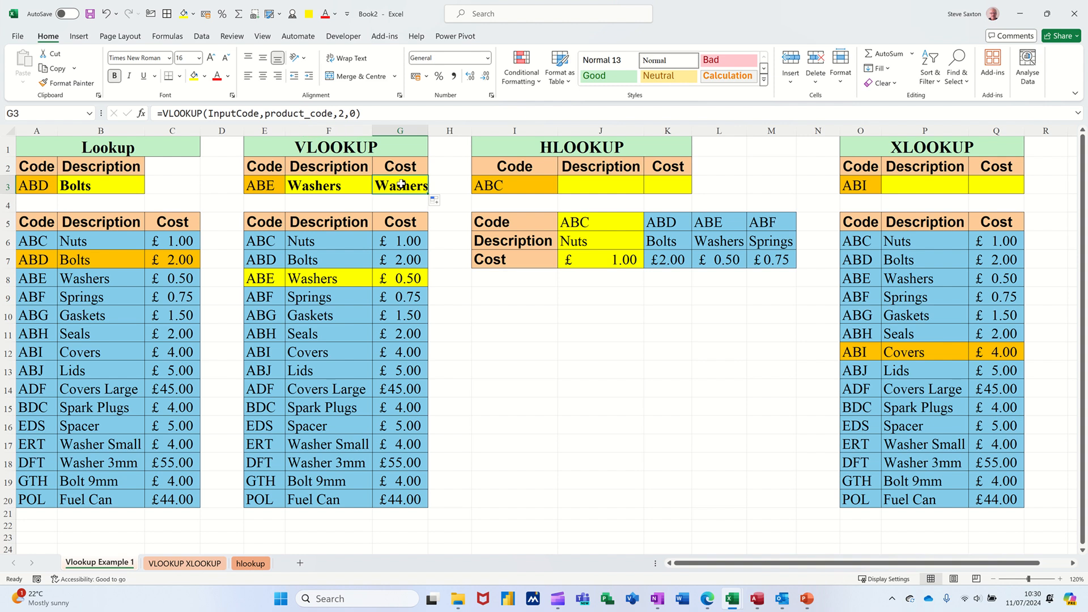
{"action": "left_click", "coordinate": [345, 115]}
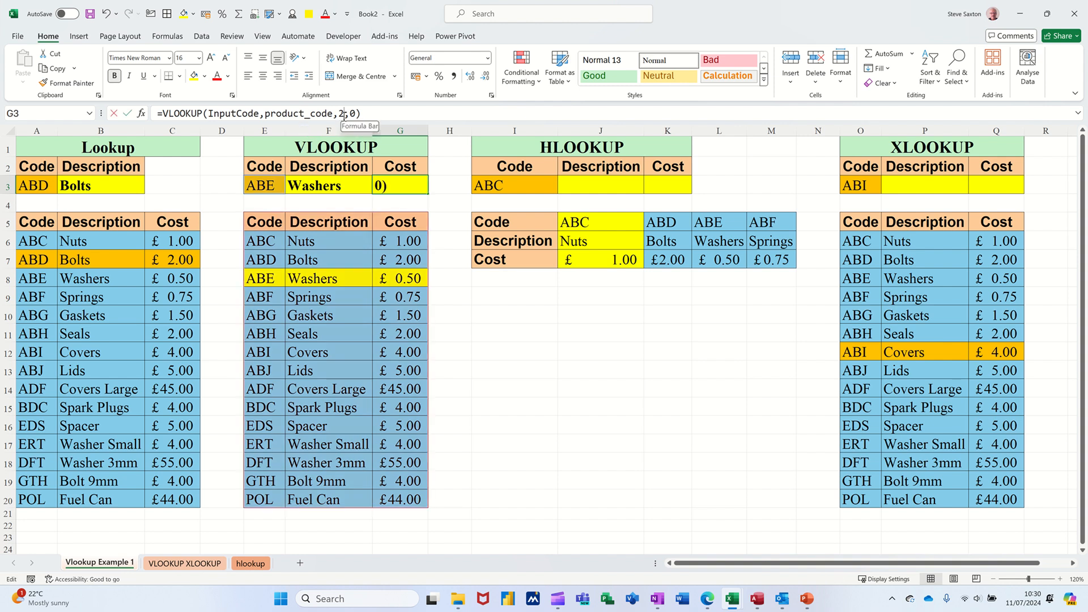
{"action": "key", "text": "BackSpace"}
{"action": "type", "text": "3"}
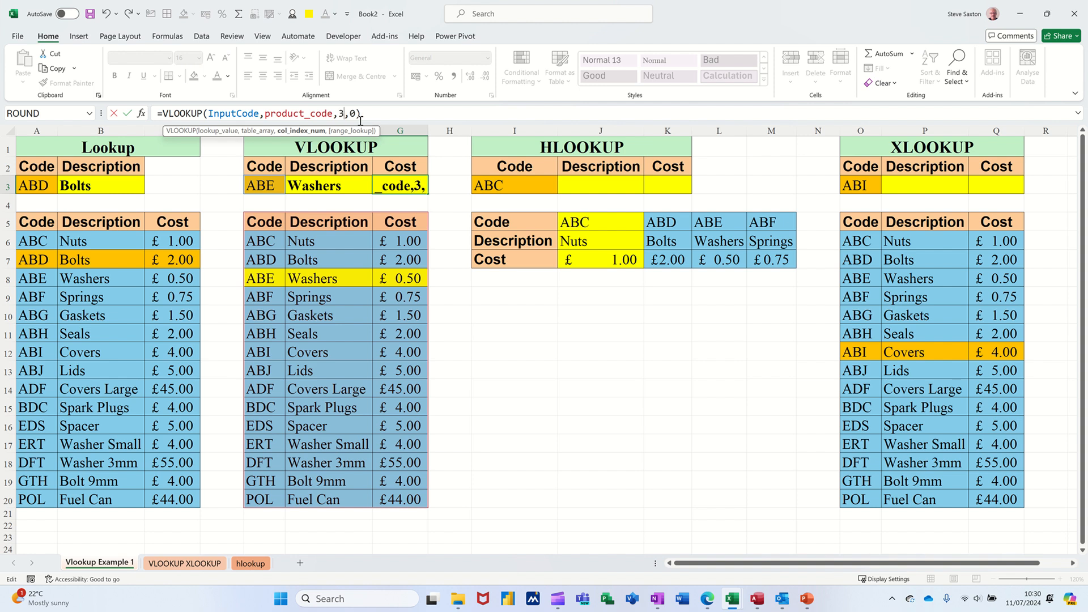
{"action": "left_click", "coordinate": [129, 114]}
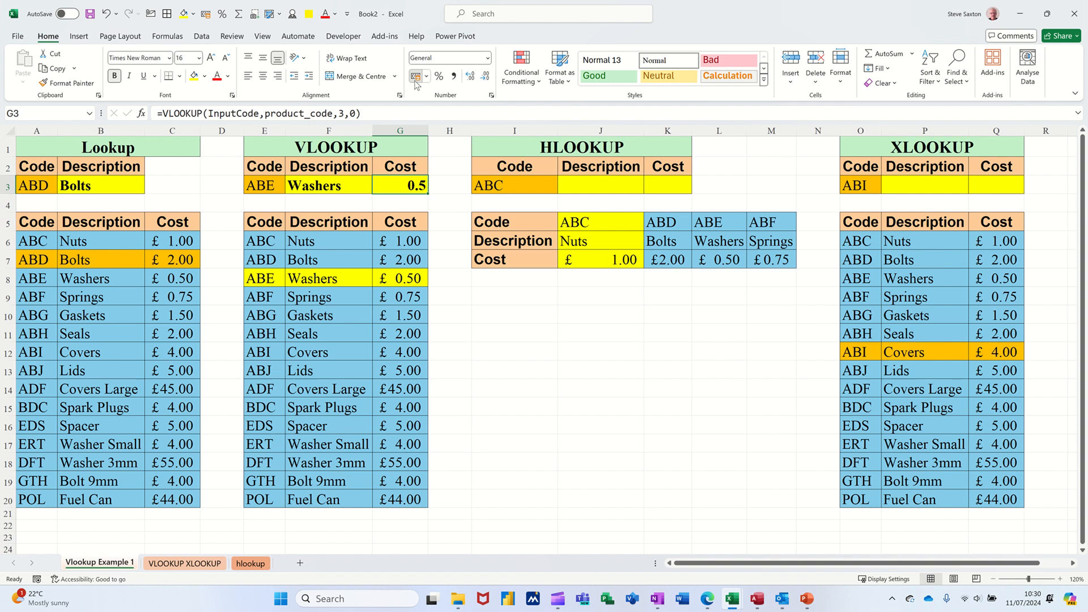
{"action": "left_click", "coordinate": [415, 75]}
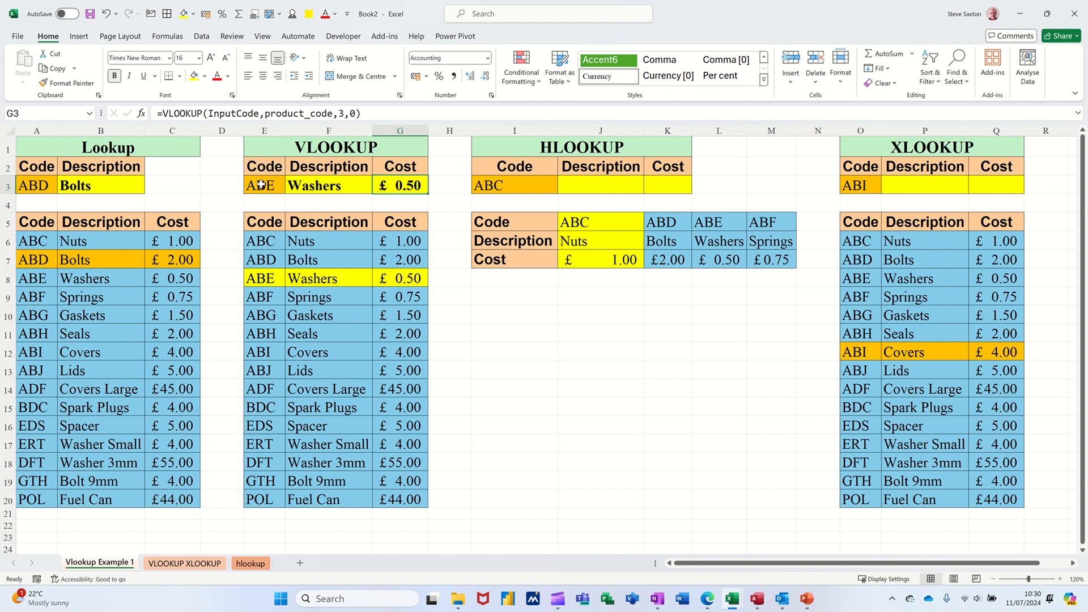
Test the VLOOKUP formulas by setting the code in E3 to ABJ and by clearing E3.
{"action": "left_click", "coordinate": [283, 189]}
{"action": "left_click", "coordinate": [289, 189]}
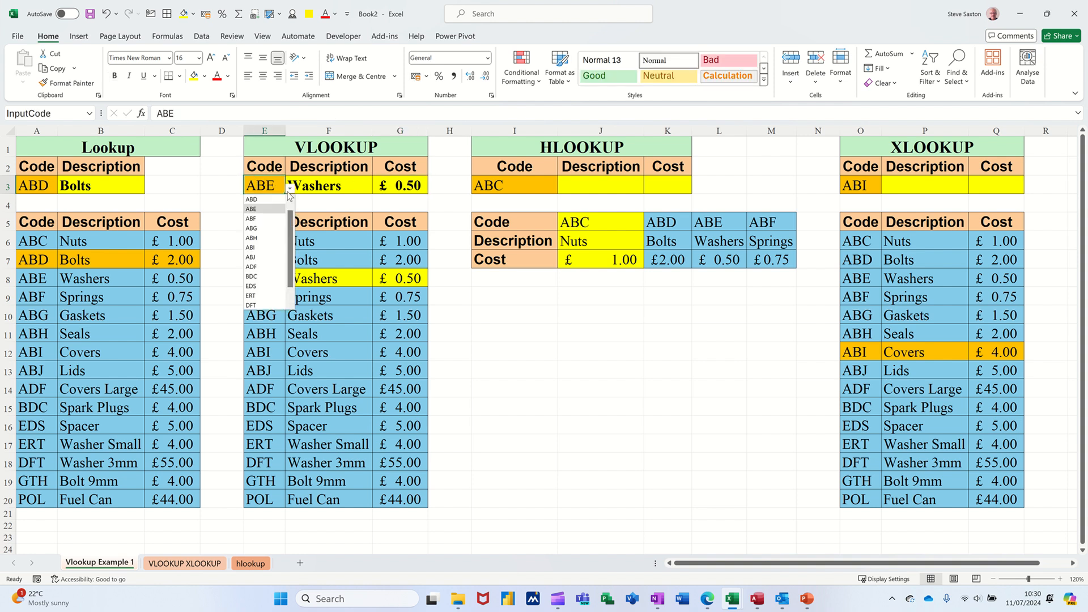
{"action": "left_click", "coordinate": [257, 256]}
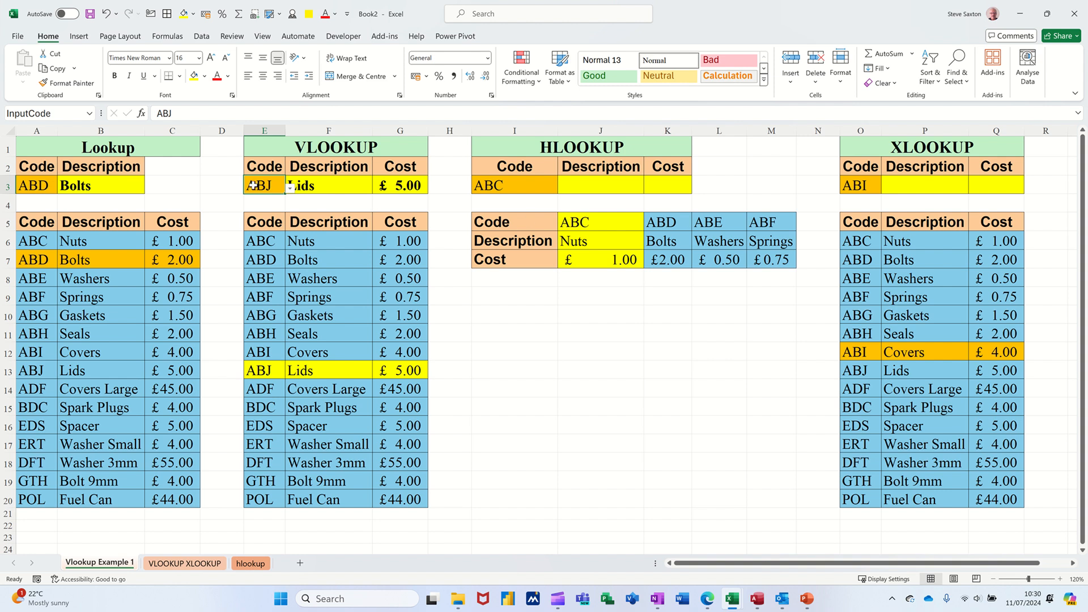
{"action": "key", "text": "Delete"}
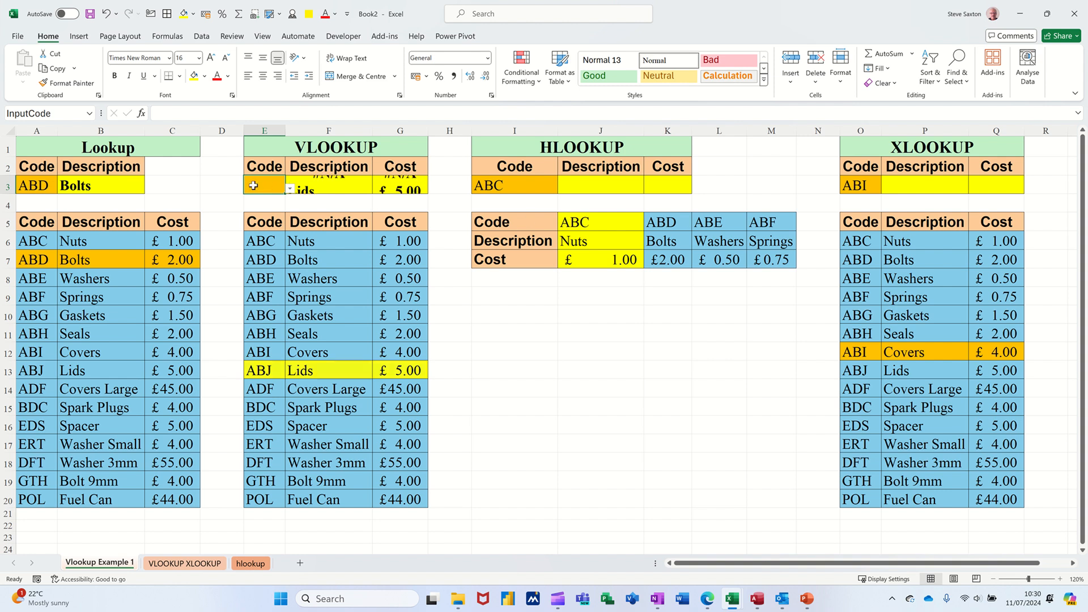
Wrap the VLOOKUP formula in F3 in IFERROR so that it returns "Missing" when the code is not found.
{"action": "left_click", "coordinate": [333, 183]}
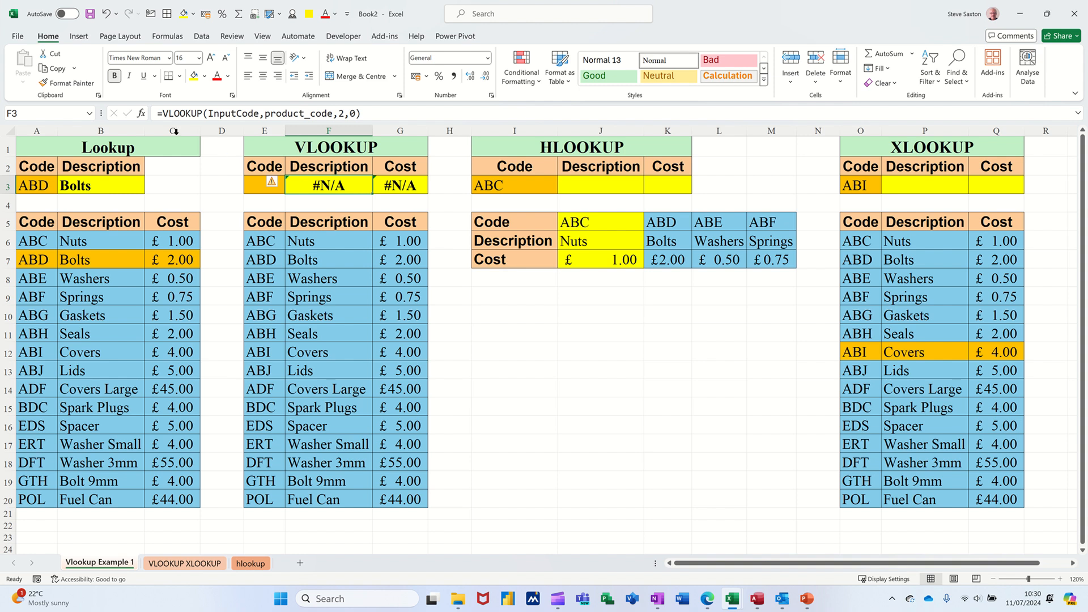
{"action": "left_click", "coordinate": [163, 116]}
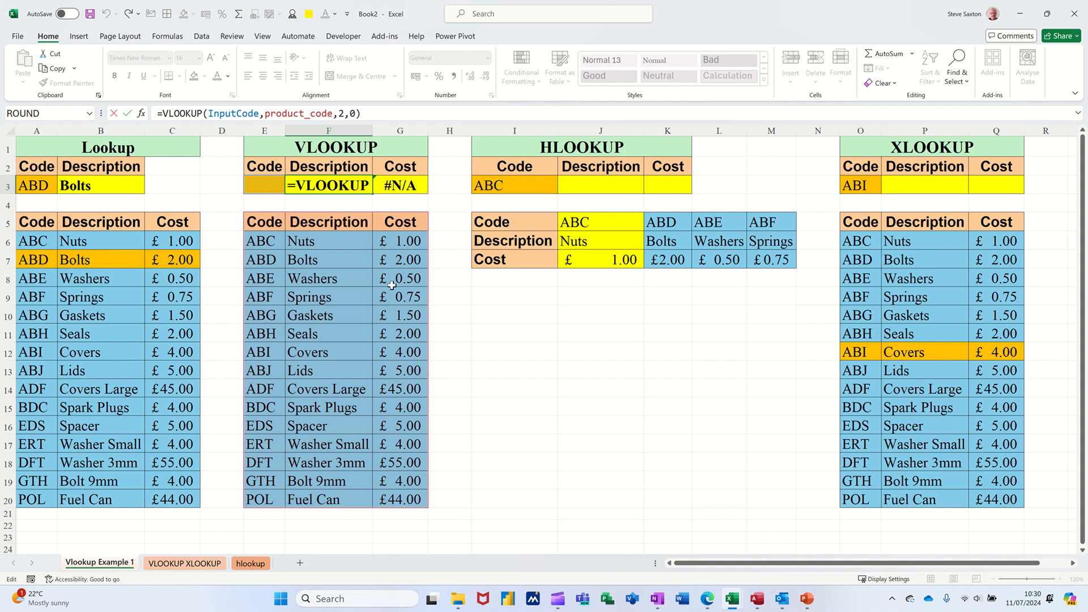
{"action": "type", "text": "IFERR"}
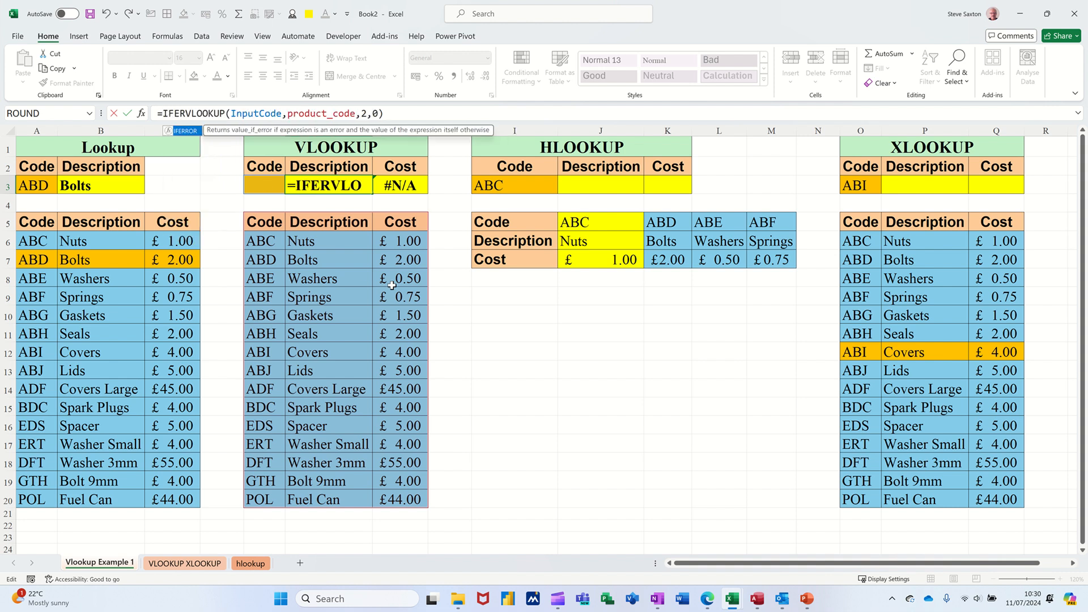
{"action": "type", "text": "OR"}
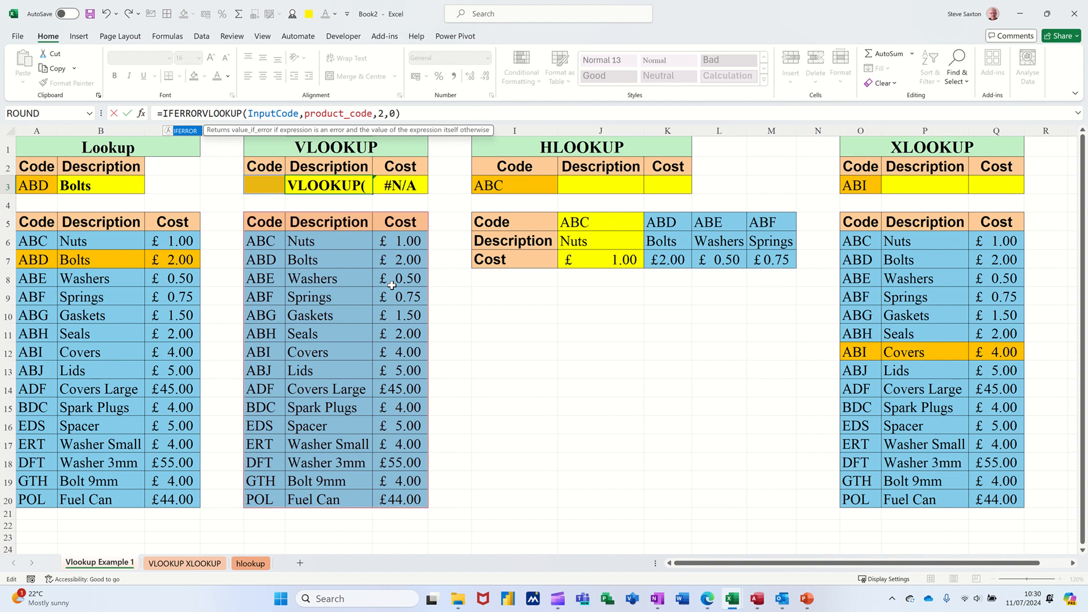
{"action": "type", "text": "("}
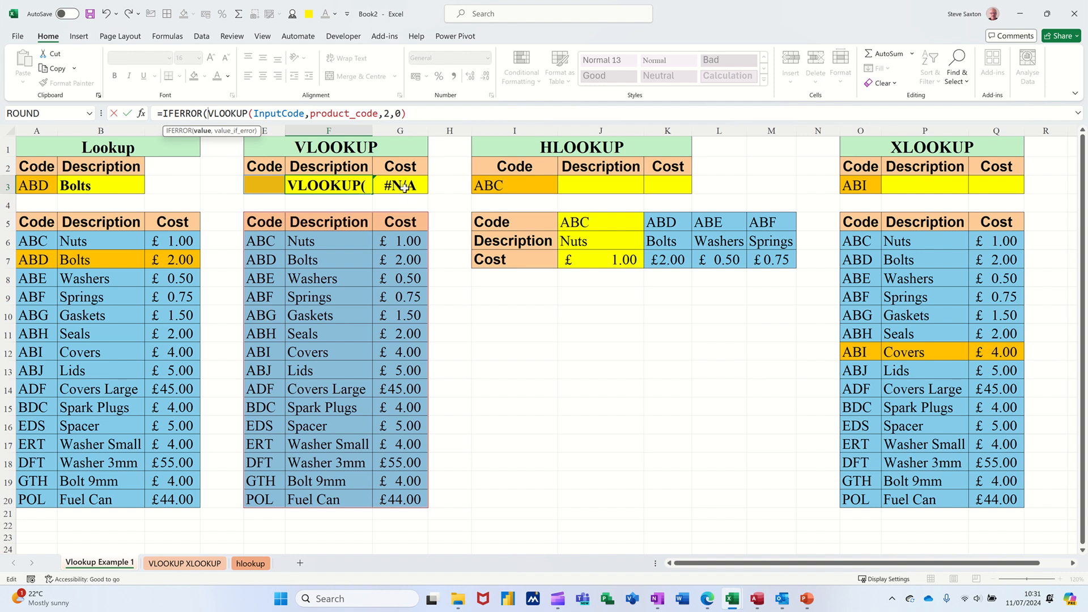
{"action": "left_click", "coordinate": [419, 113]}
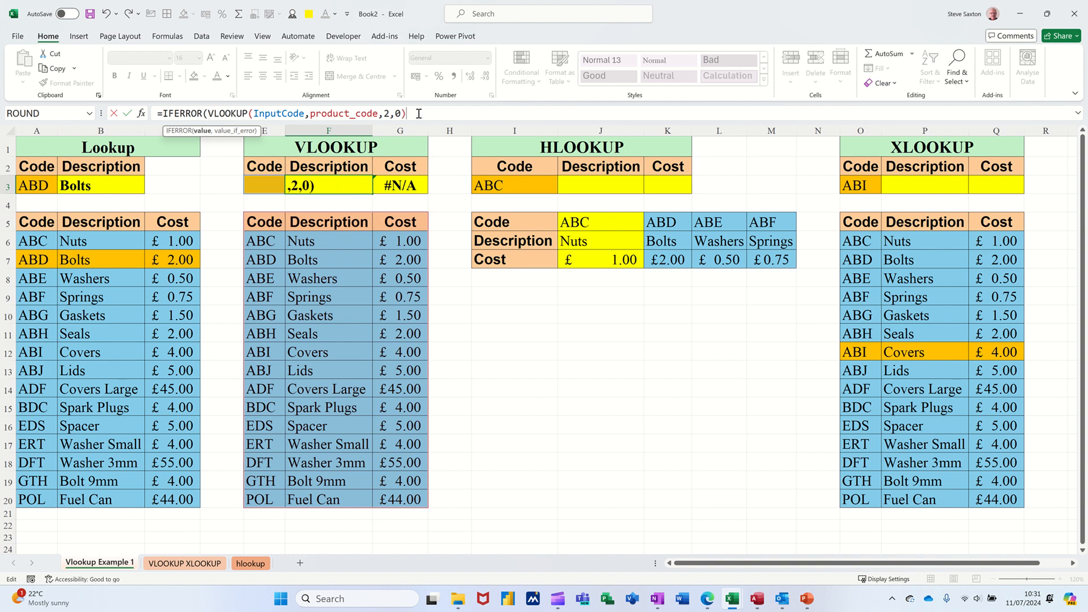
{"action": "type", "text": ",\"mISSING\""}
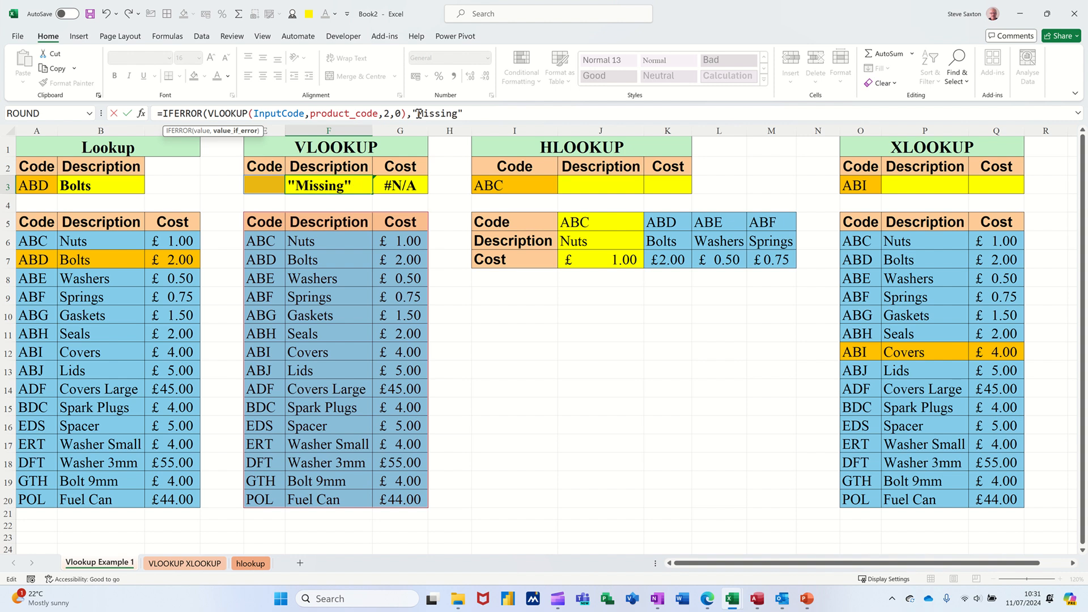
{"action": "type", "text": ")"}
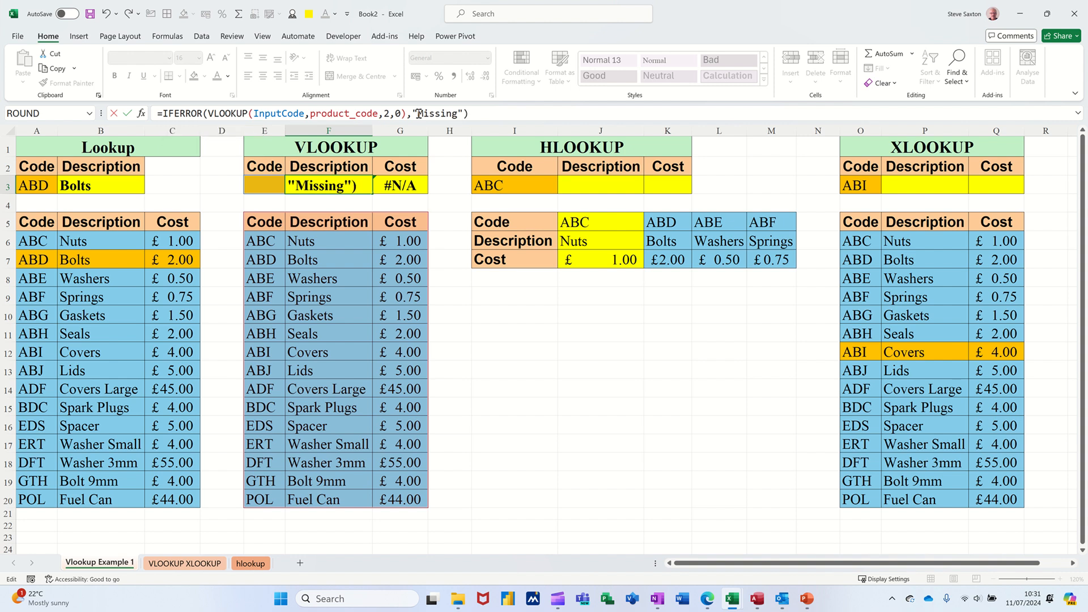
{"action": "left_click", "coordinate": [128, 113]}
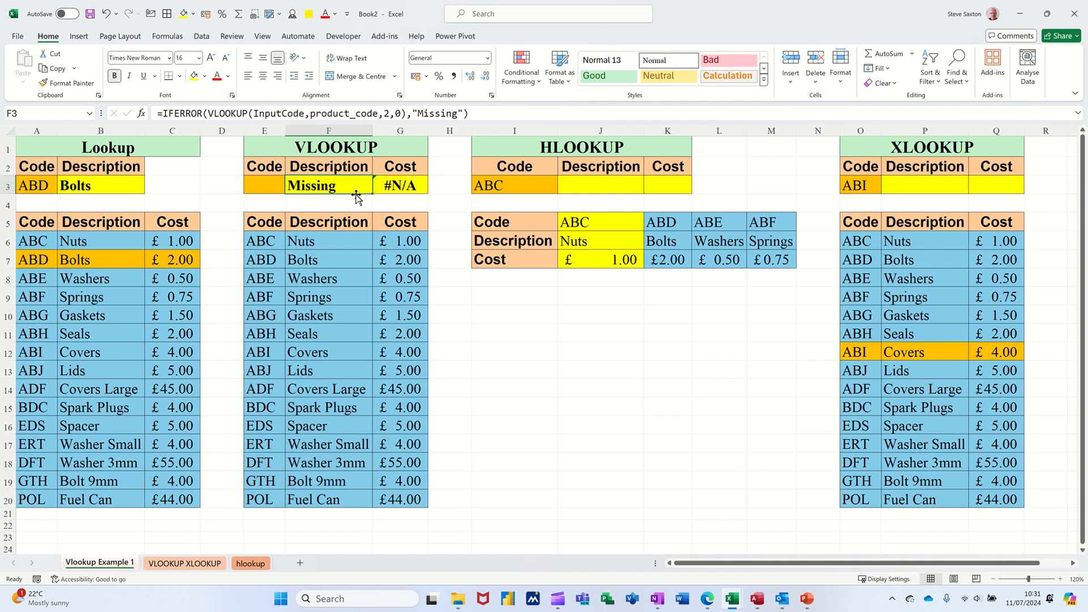
Copy the IFERROR formula from F3 to G3 with column index 3 and apply the pound Accounting format to G3.
{"action": "left_click_drag", "start_coordinate": [373, 194], "coordinate": [417, 193]}
{"action": "left_click", "coordinate": [401, 188]}
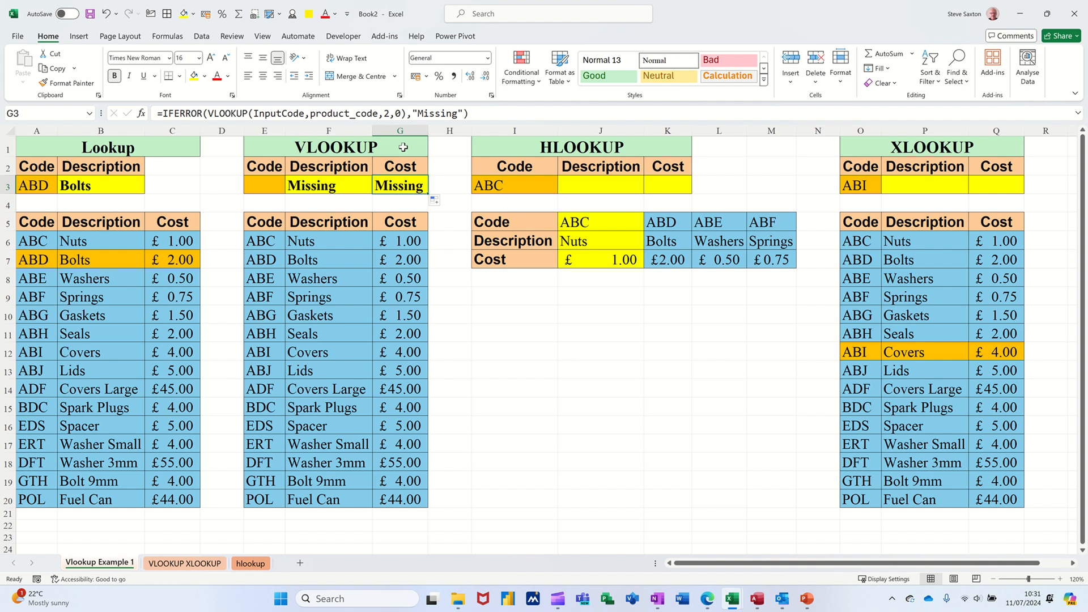
{"action": "left_click", "coordinate": [389, 115]}
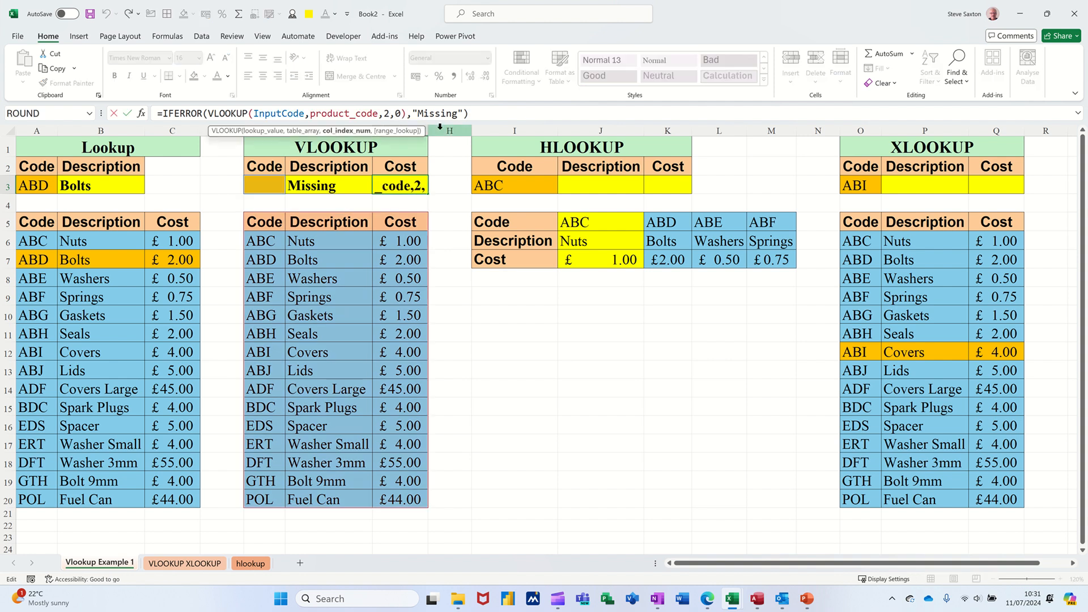
{"action": "key", "text": "BackSpace"}
{"action": "type", "text": "3"}
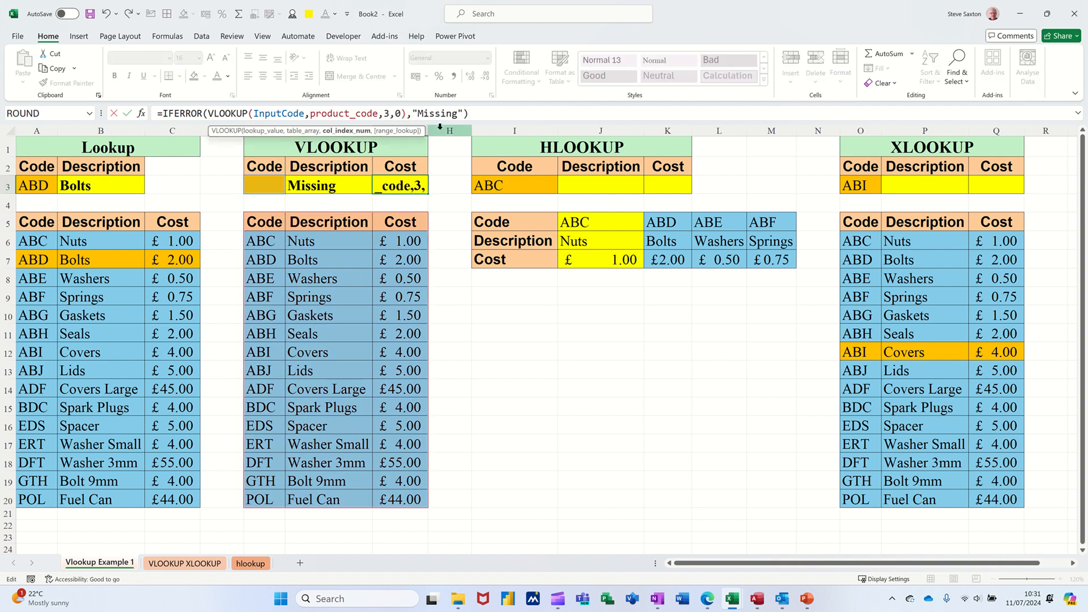
{"action": "left_click", "coordinate": [127, 113]}
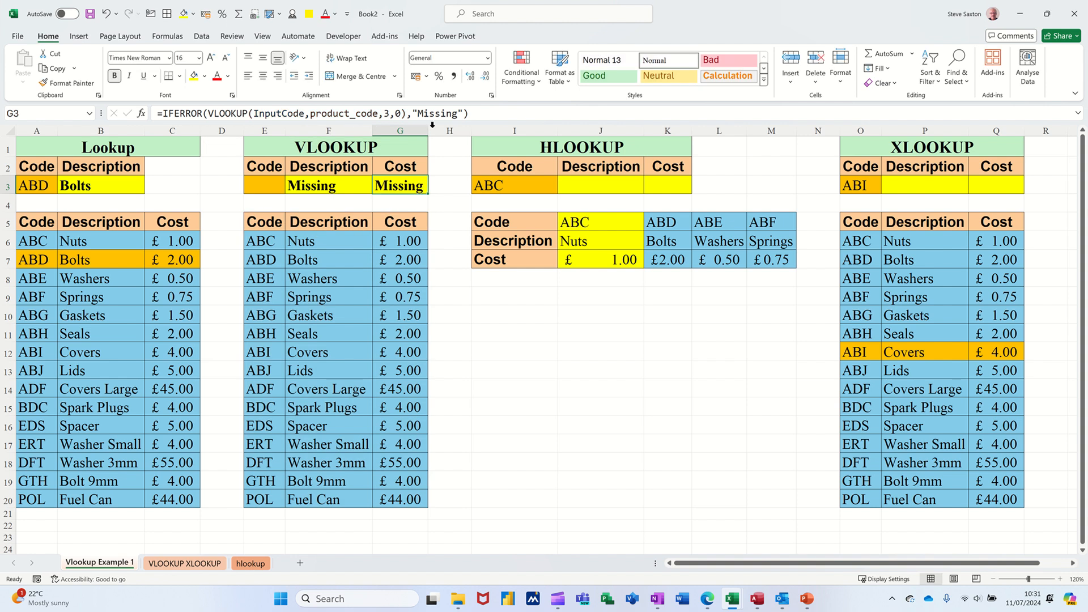
{"action": "left_click", "coordinate": [416, 76]}
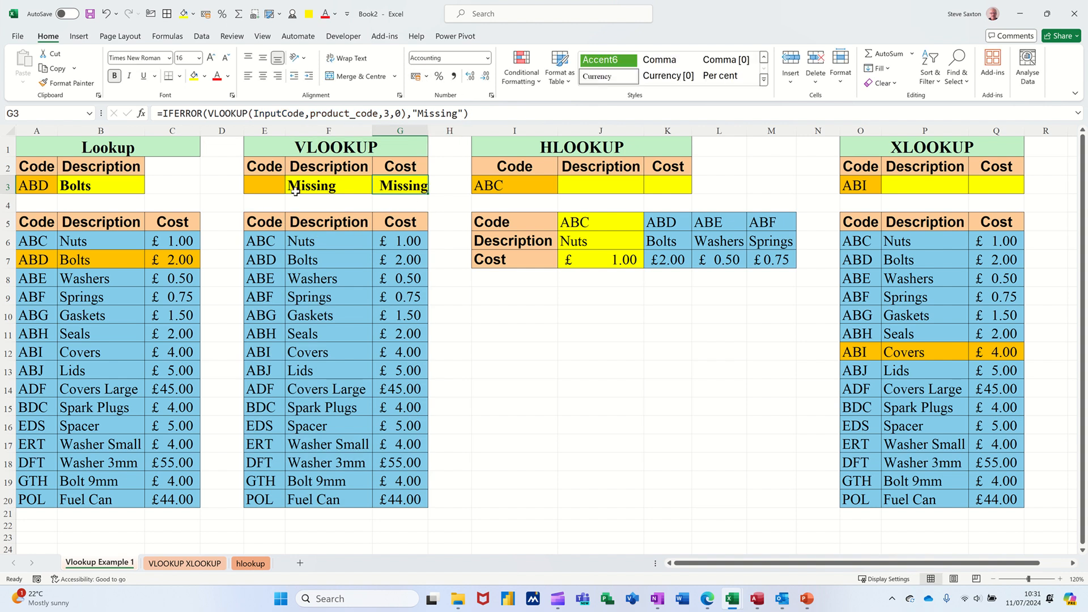
Test the IFERROR formulas by setting the VLOOKUP code in E3 to ABE and then clearing E3.
{"action": "left_click", "coordinate": [271, 187]}
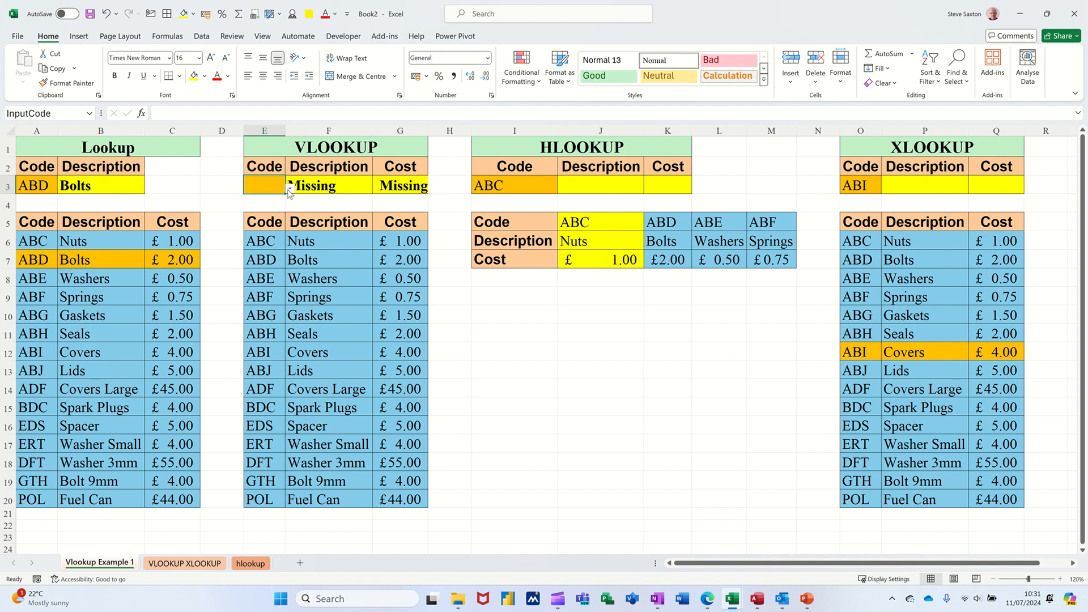
{"action": "left_click", "coordinate": [290, 188]}
{"action": "left_click", "coordinate": [263, 218]}
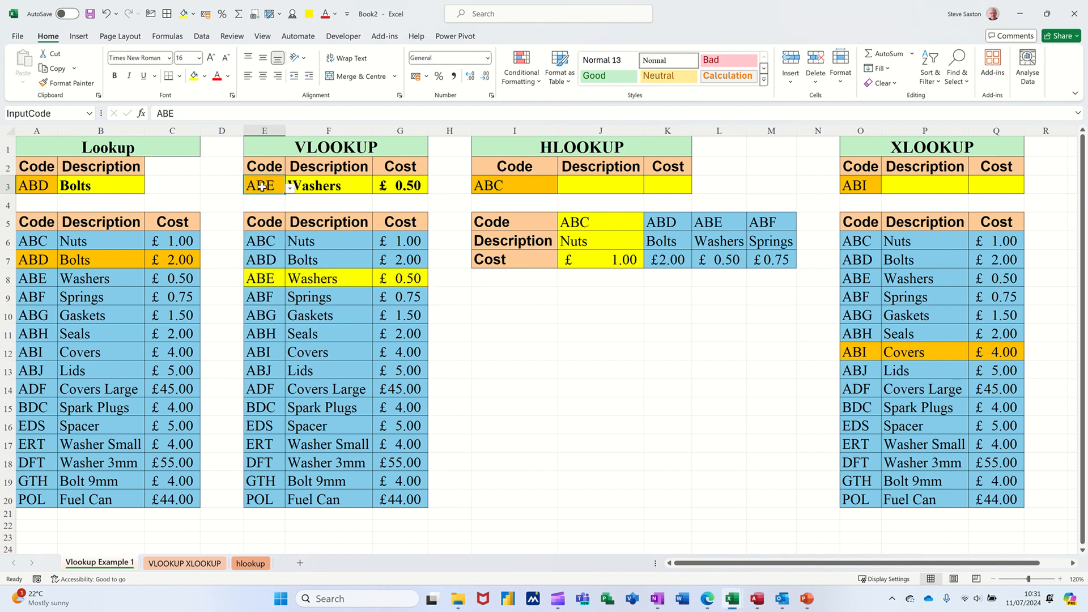
{"action": "key", "text": "Delete"}
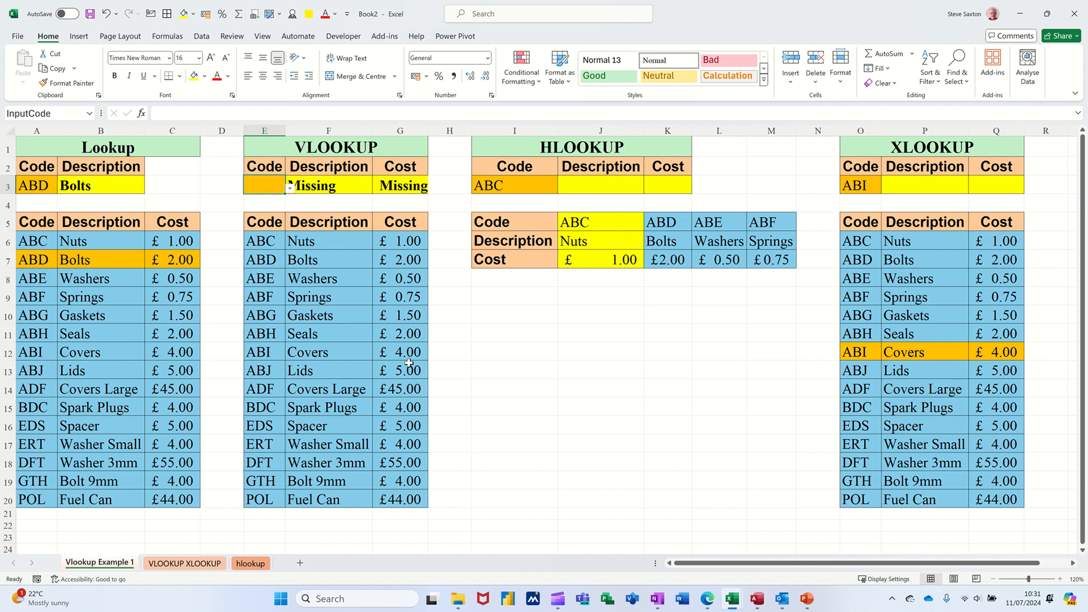
Enter the formula =HLOOKUP(I3,J5:M7,2,0) in J3 to return the description for the HLOOKUP code.
{"action": "left_click", "coordinate": [589, 187]}
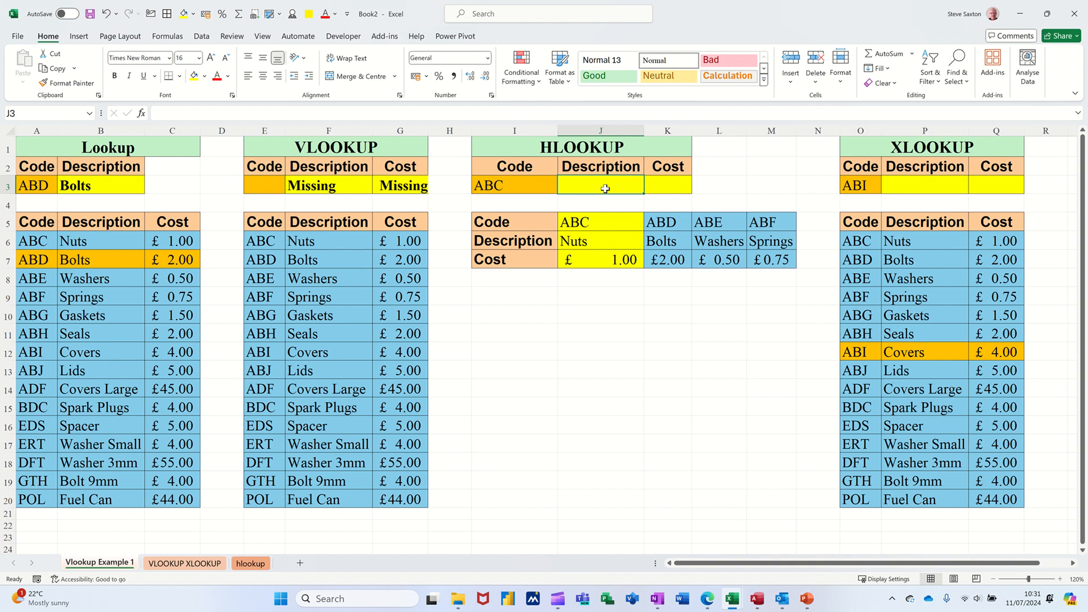
{"action": "type", "text": "=hl"}
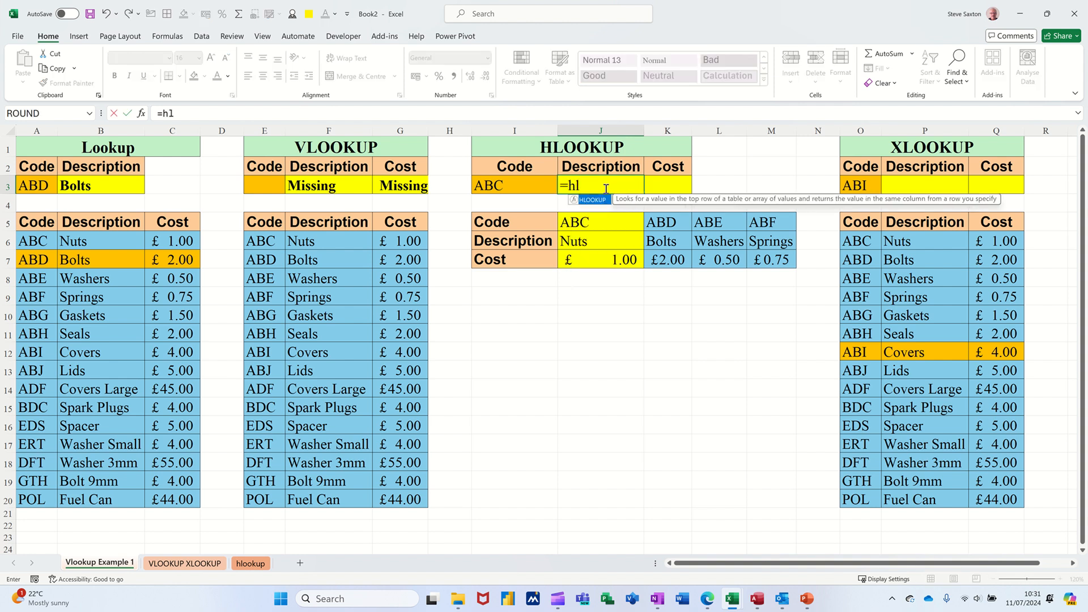
{"action": "type", "text": "ookup"}
{"action": "key", "text": "Tab"}
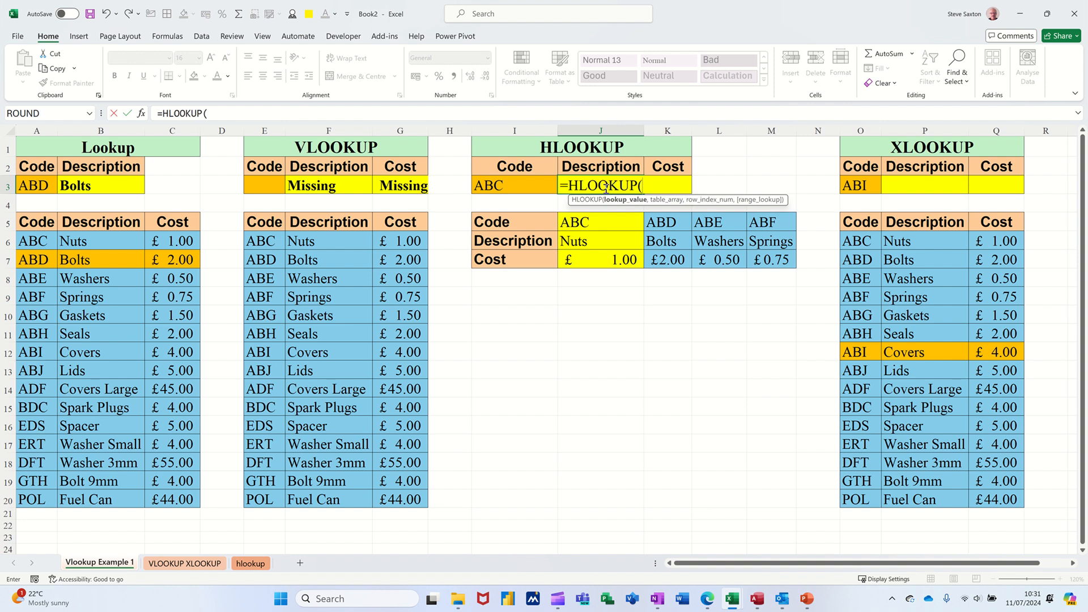
{"action": "left_click", "coordinate": [522, 182]}
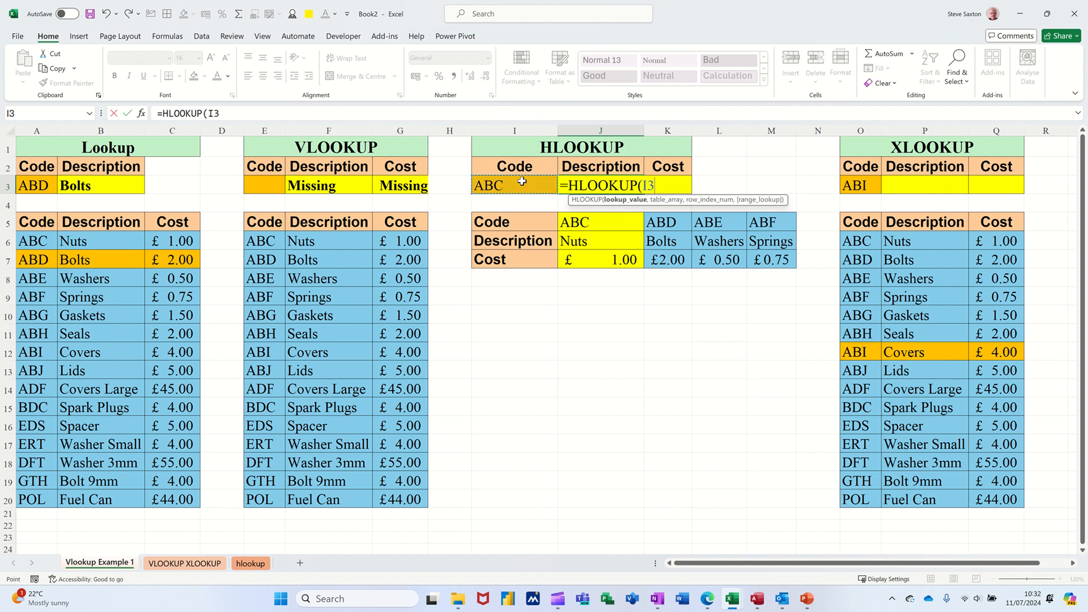
{"action": "type", "text": ","}
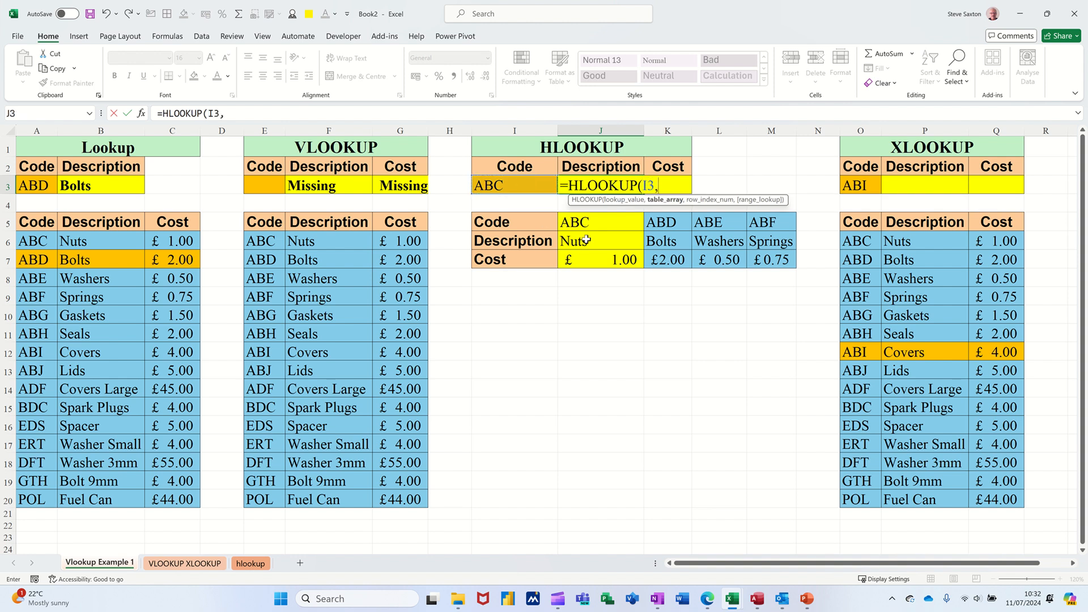
{"action": "left_click_drag", "start_coordinate": [590, 224], "coordinate": [763, 263]}
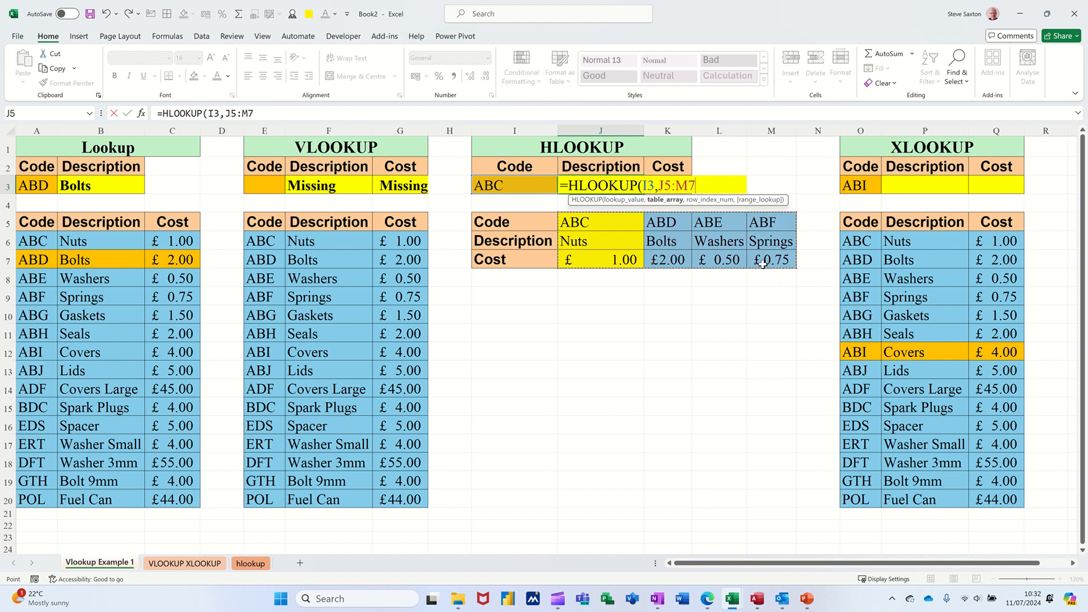
{"action": "type", "text": ",2"}
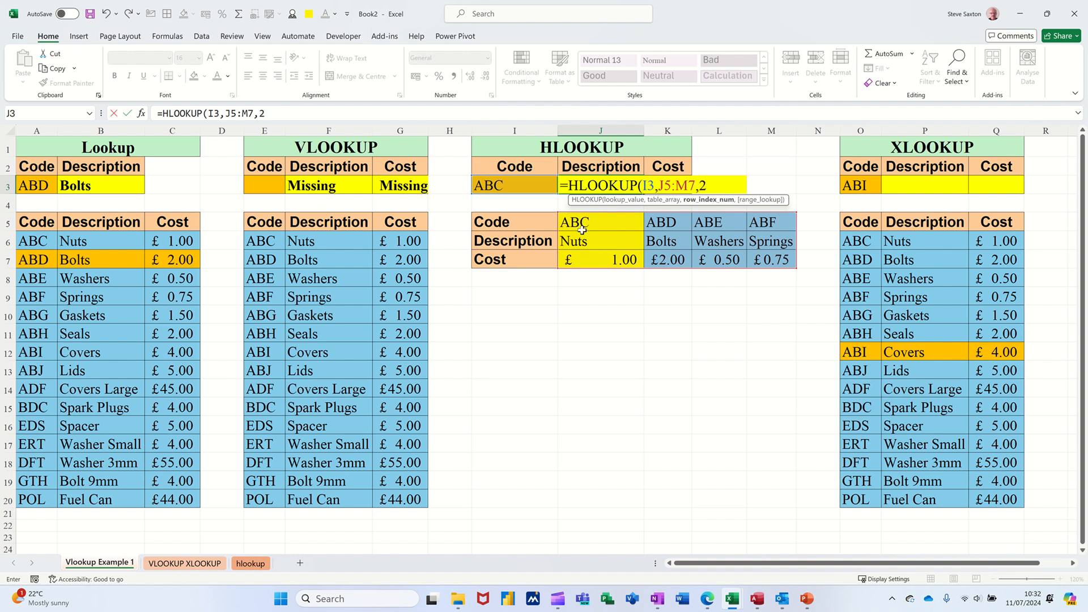
{"action": "type", "text": ","}
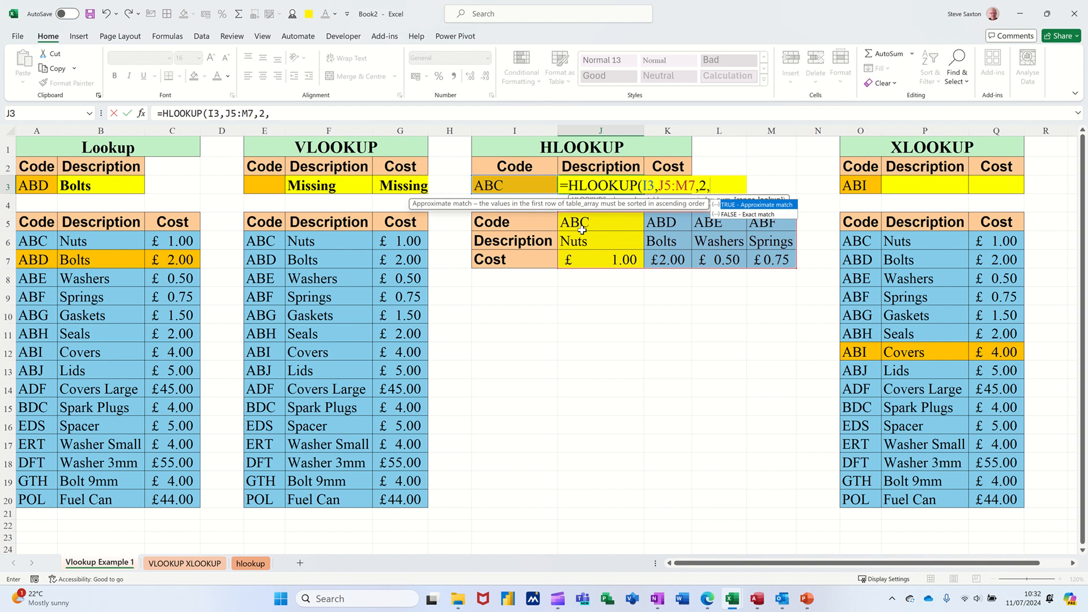
{"action": "type", "text": "0)"}
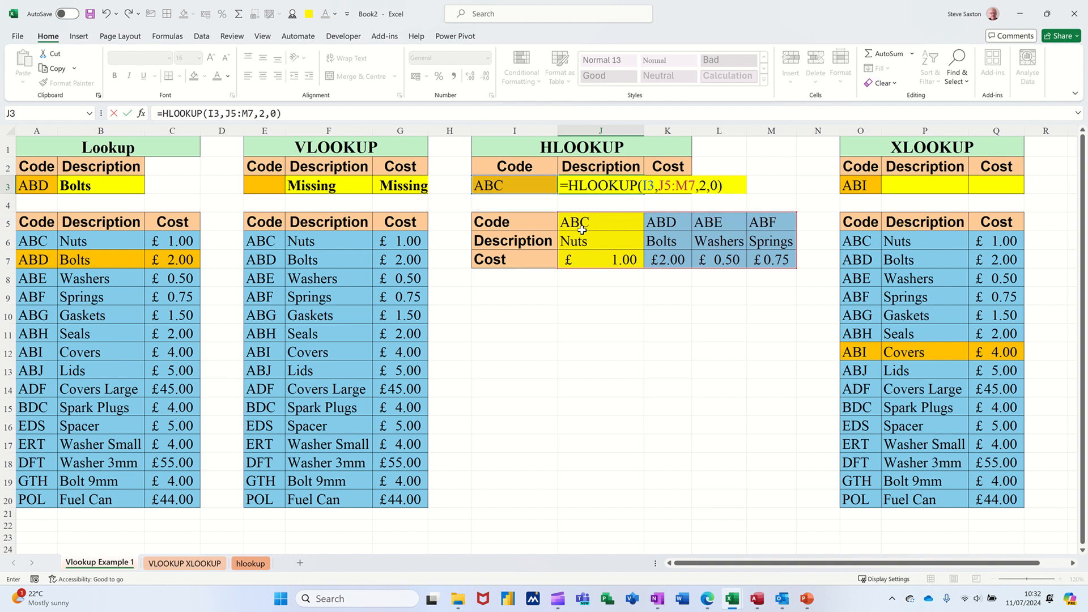
{"action": "left_click", "coordinate": [130, 114]}
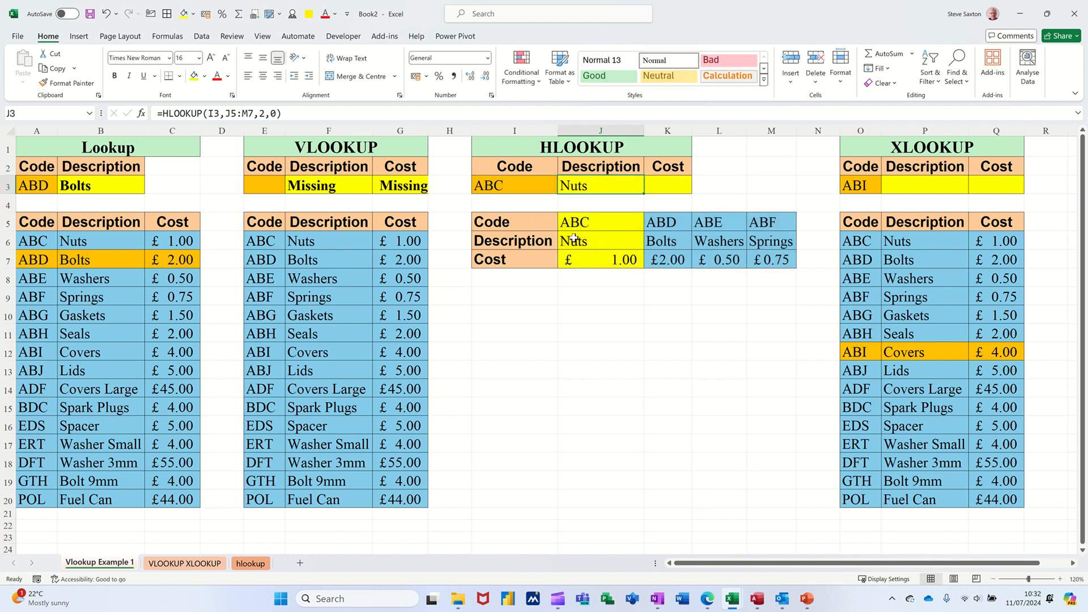
Test the HLOOKUP description formula by changing the code in I3 to ABD.
{"action": "left_click", "coordinate": [516, 193]}
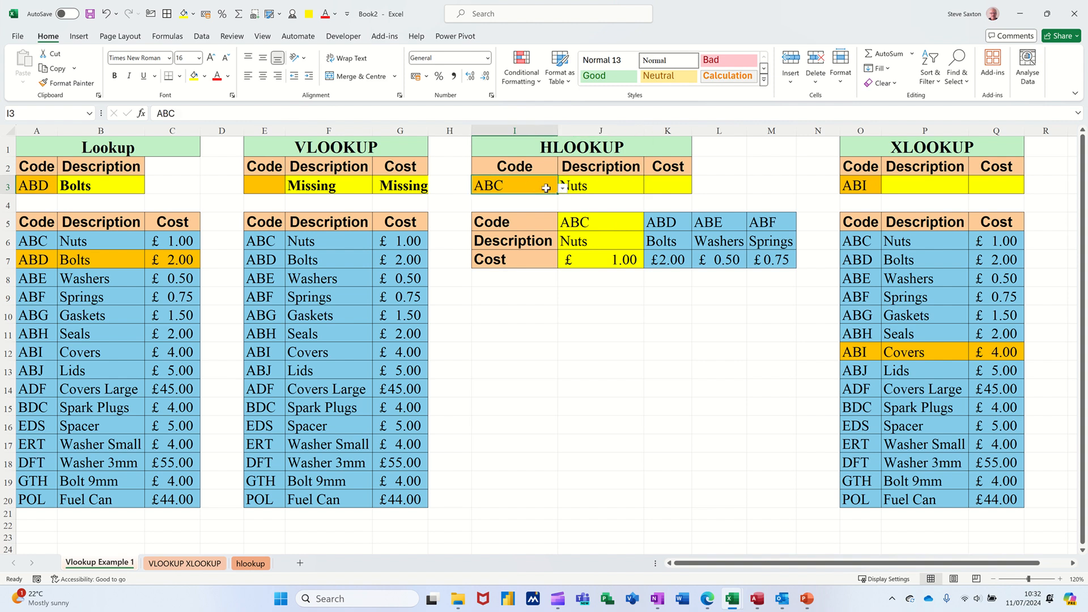
{"action": "left_click", "coordinate": [561, 189]}
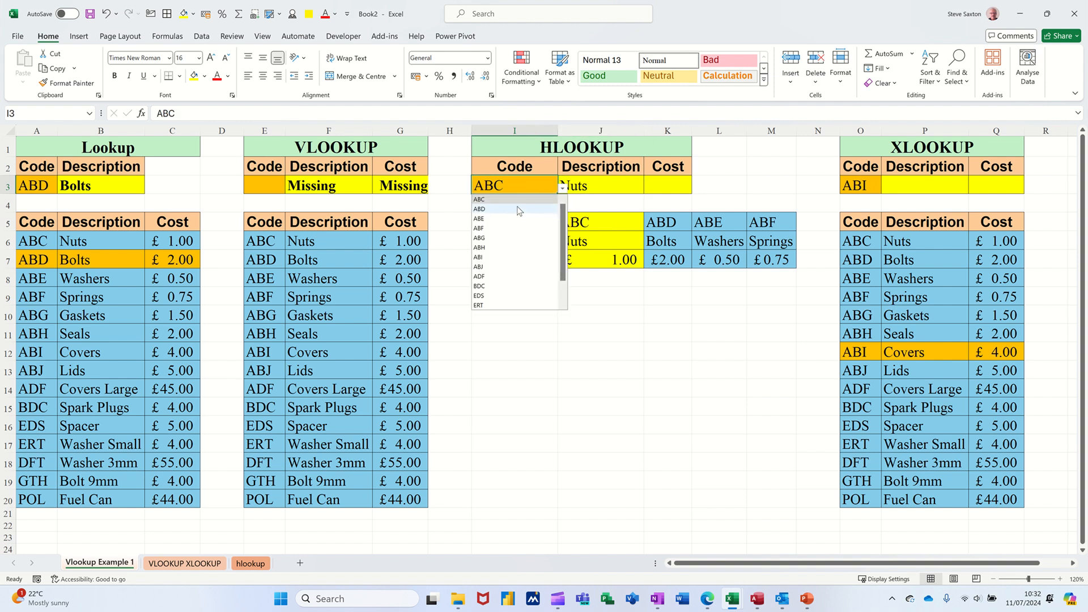
{"action": "left_click", "coordinate": [517, 210]}
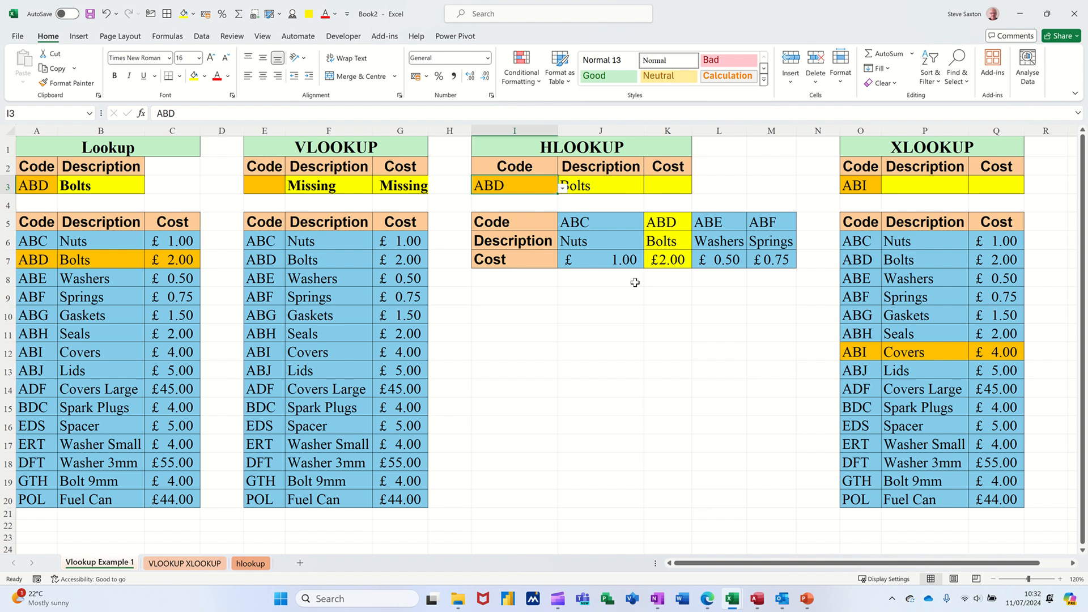
Enter the formula =HLOOKUP(I3,J5:M7,3,0) in K3 to return the cost for the HLOOKUP code.
{"action": "left_click", "coordinate": [615, 186]}
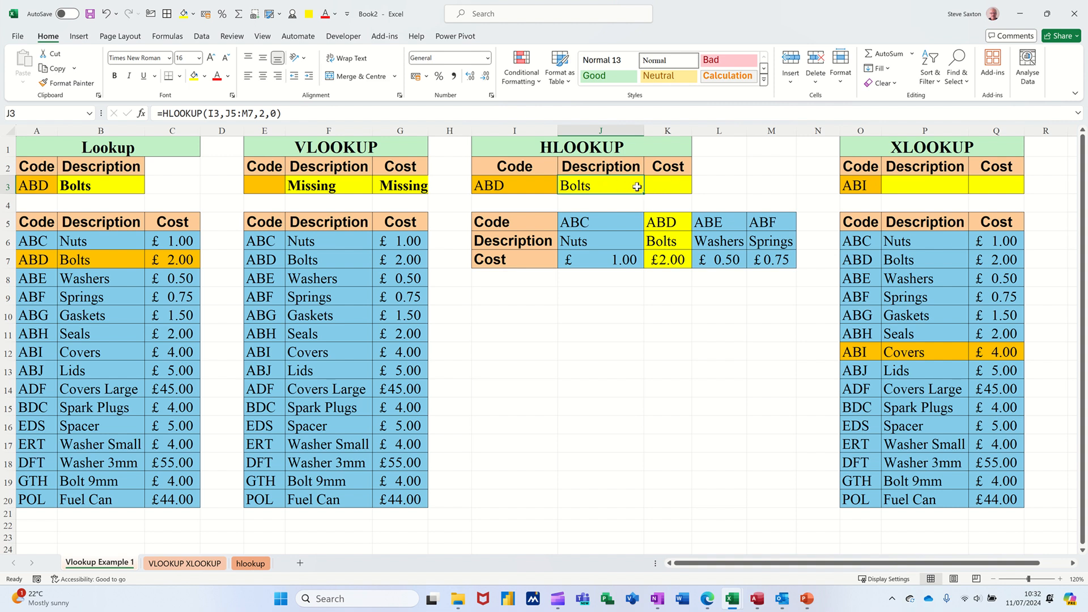
{"action": "left_click", "coordinate": [670, 186]}
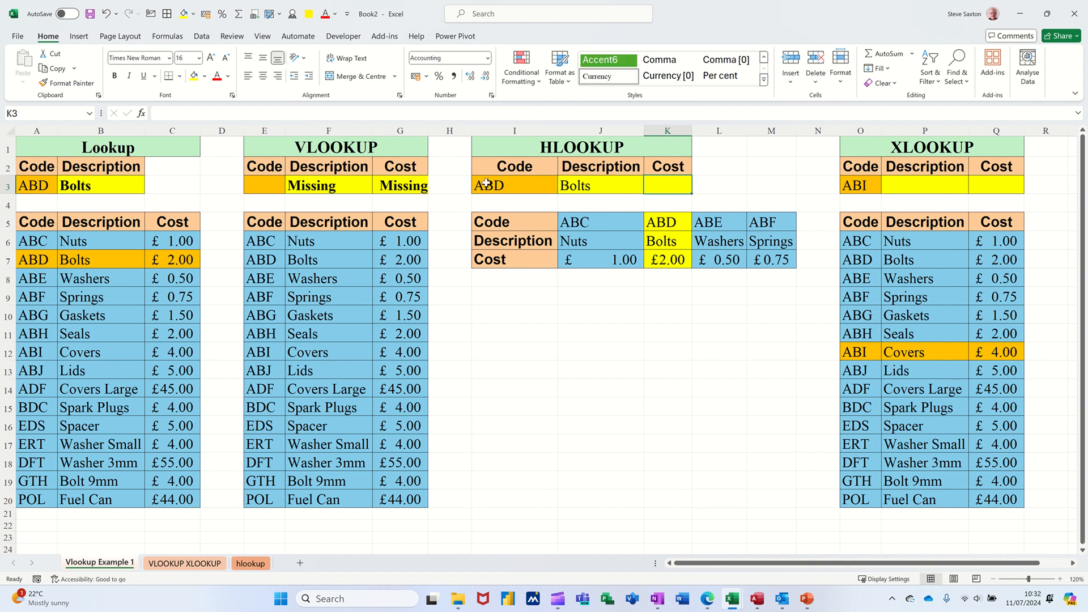
{"action": "left_click", "coordinate": [604, 186]}
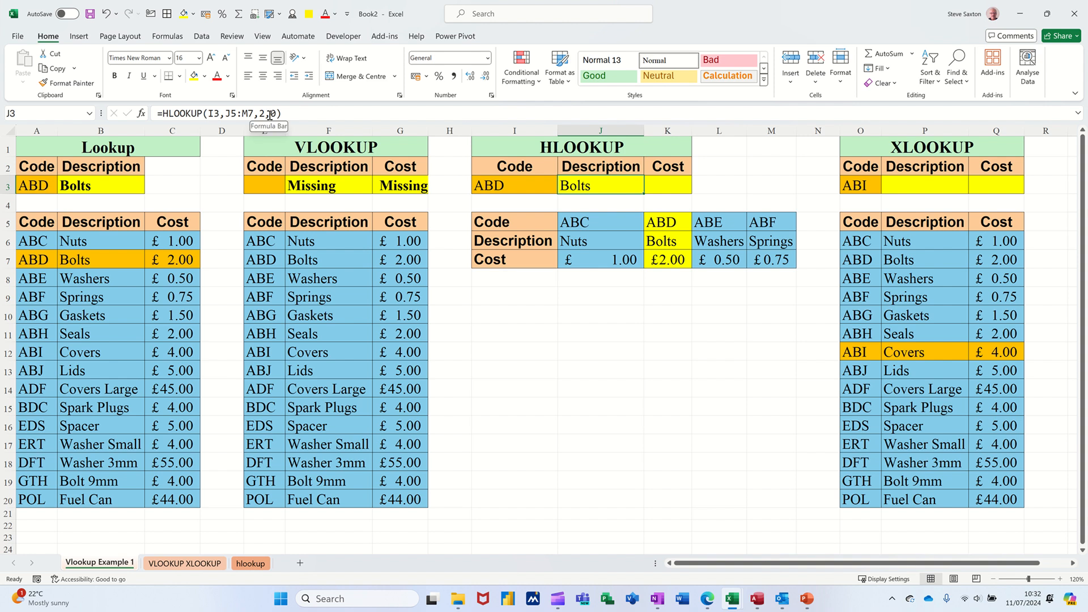
{"action": "left_click", "coordinate": [670, 183]}
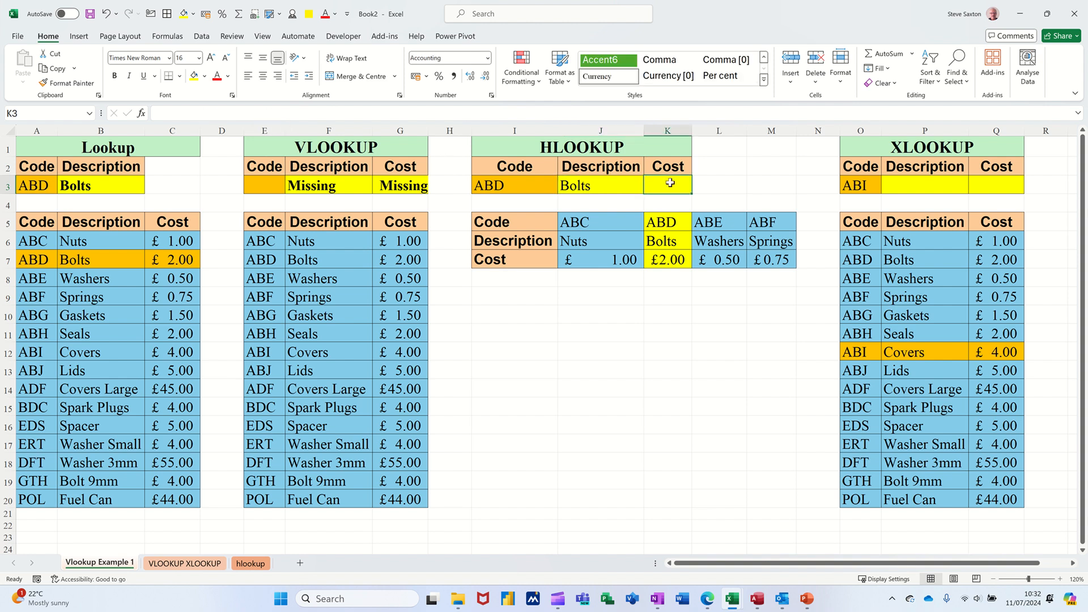
{"action": "type", "text": "=h"}
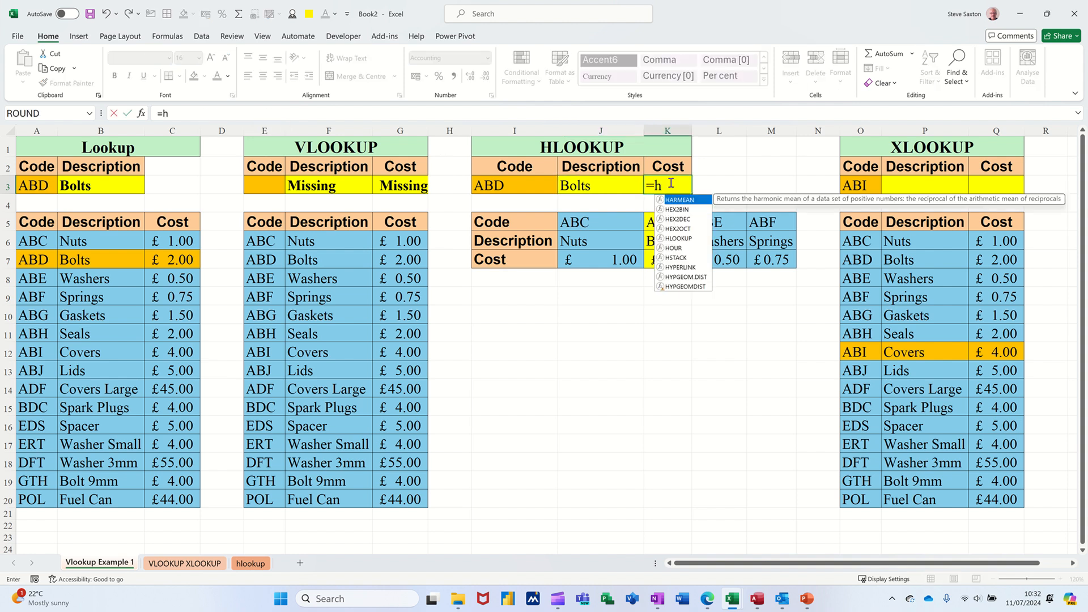
{"action": "type", "text": "lookup"}
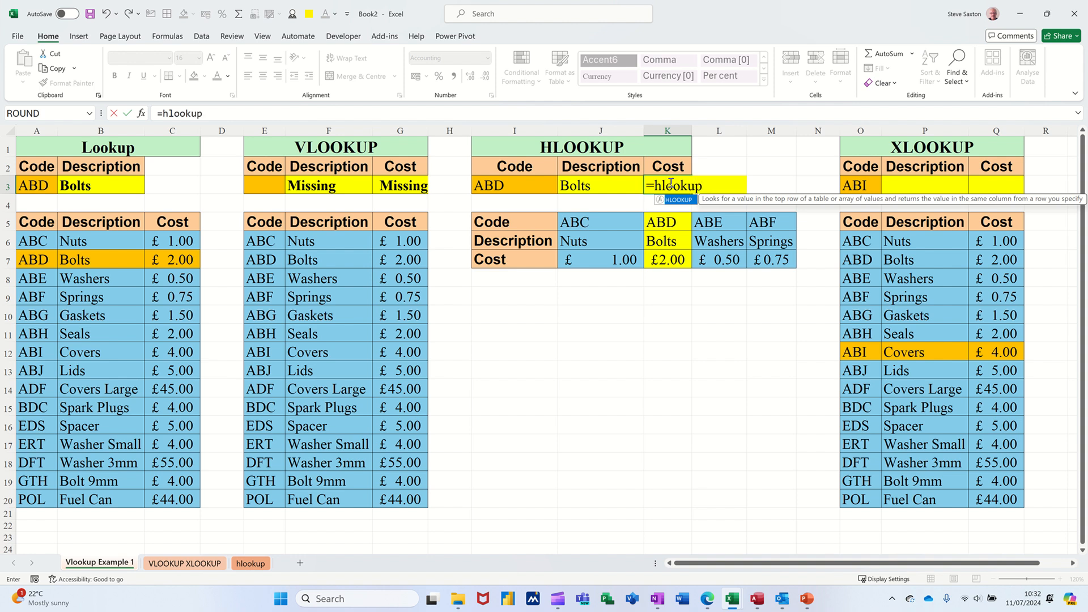
{"action": "key", "text": "Tab"}
{"action": "left_click", "coordinate": [530, 182]}
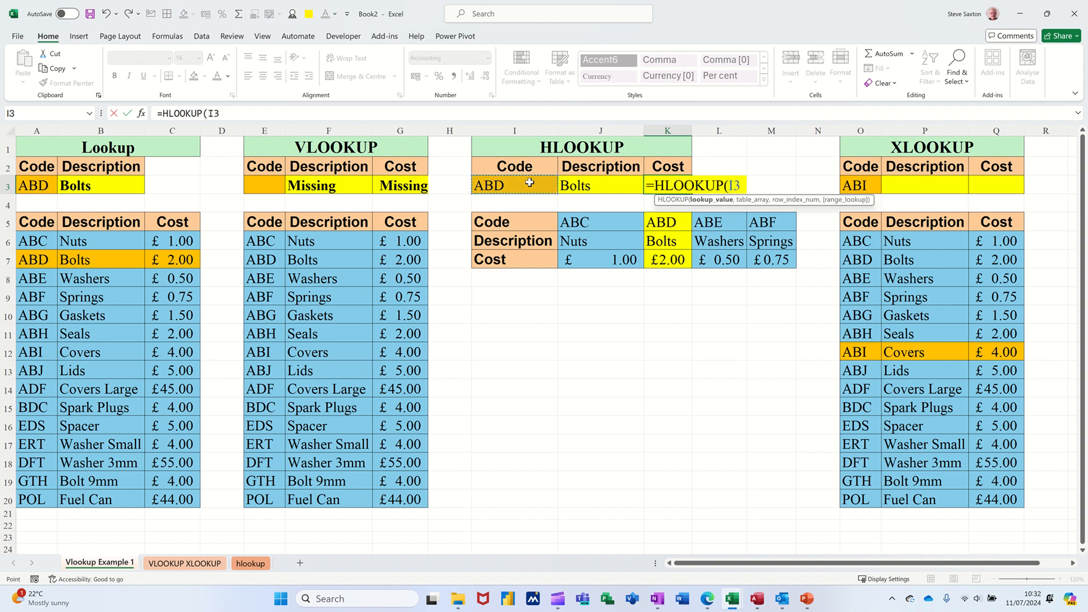
{"action": "type", "text": ","}
{"action": "left_click_drag", "start_coordinate": [577, 224], "coordinate": [748, 260]}
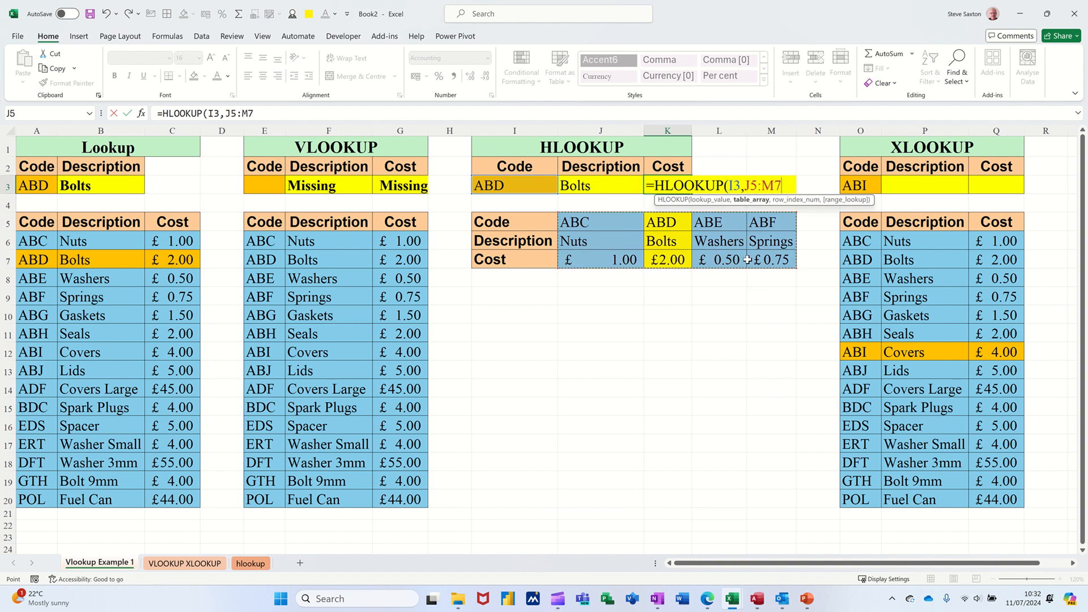
{"action": "type", "text": ","}
{"action": "type", "text": "2"}
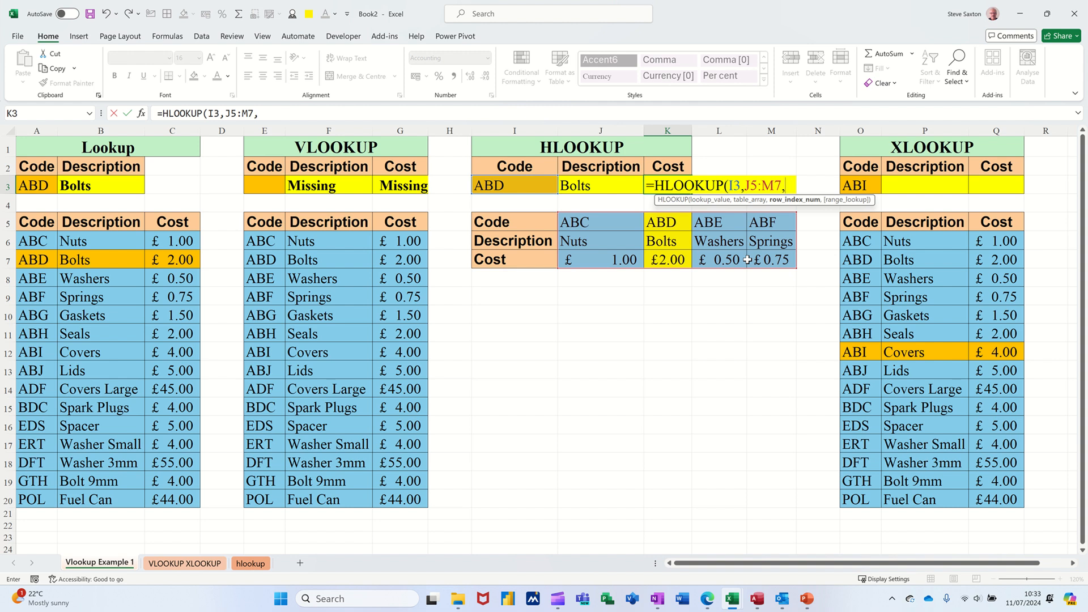
{"action": "type", "text": "3,0"}
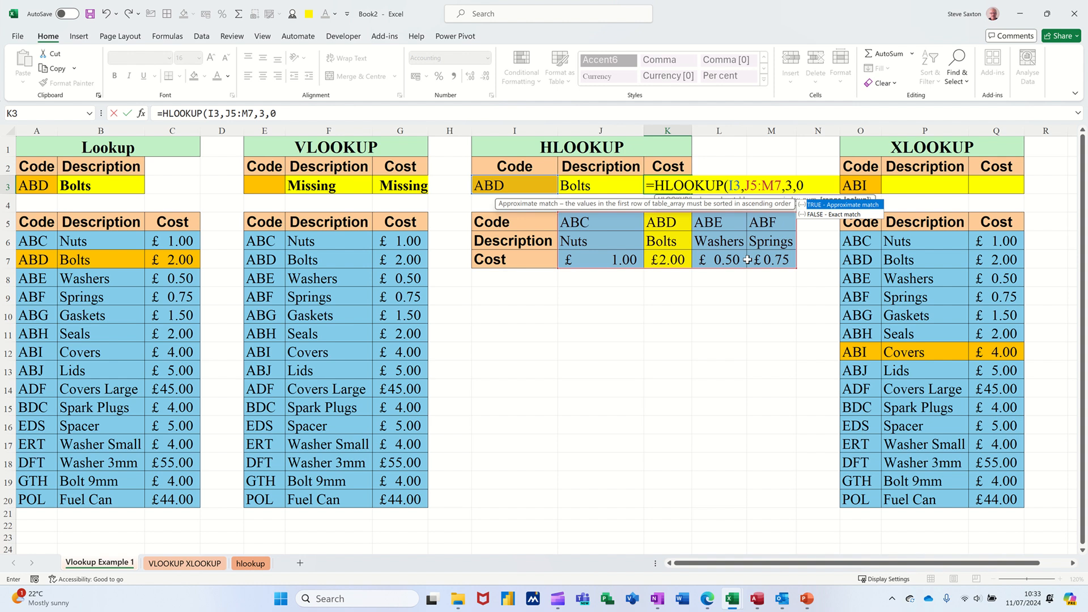
{"action": "left_click", "coordinate": [128, 113]}
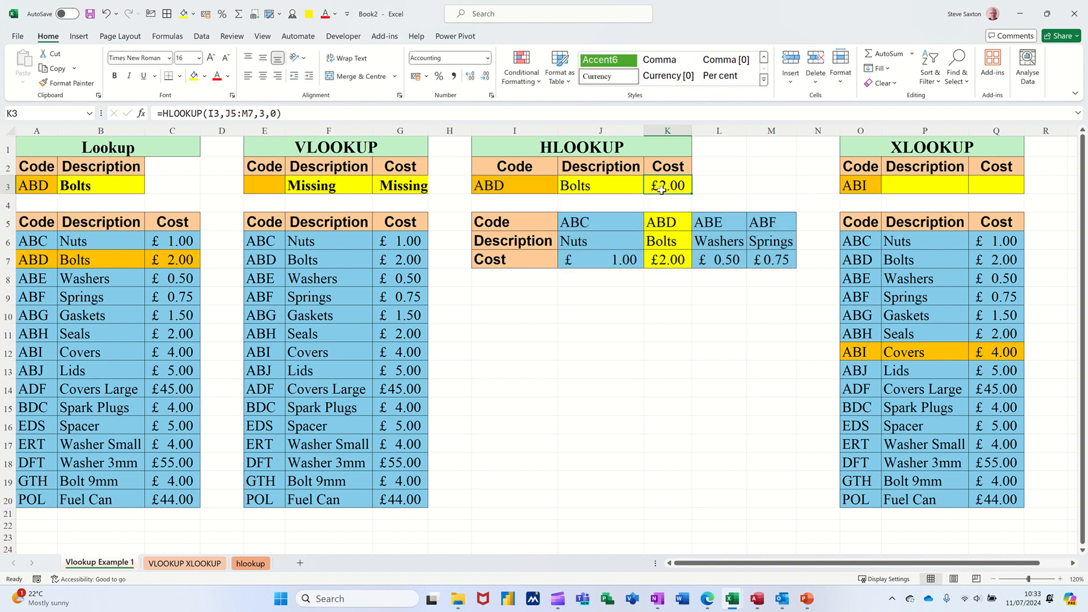
Test the HLOOKUP cost formula by changing the code in I3 to ABC.
{"action": "left_click", "coordinate": [553, 187]}
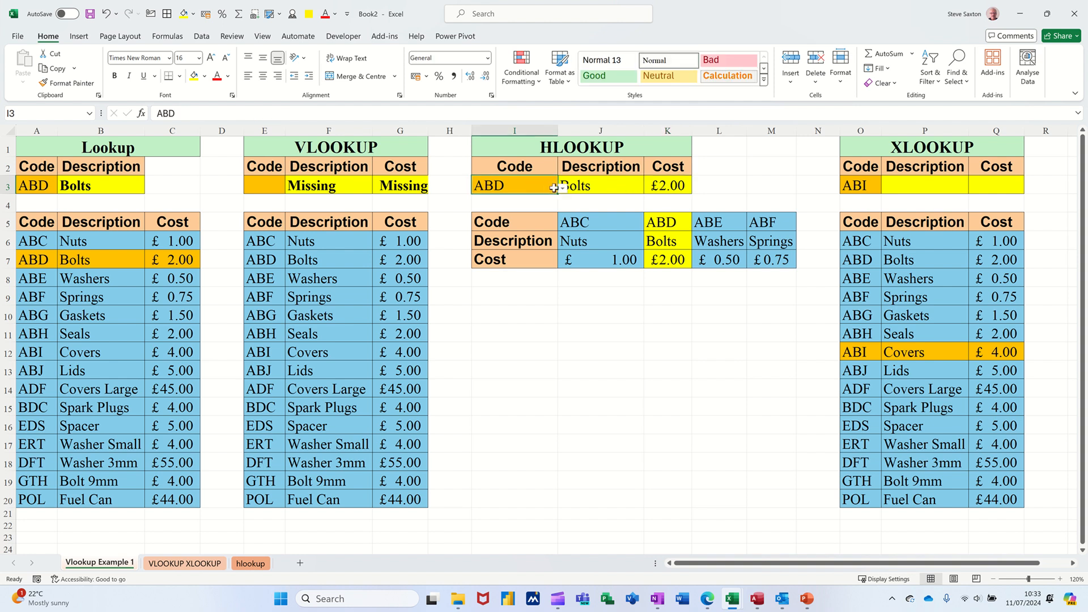
{"action": "left_click", "coordinate": [563, 188]}
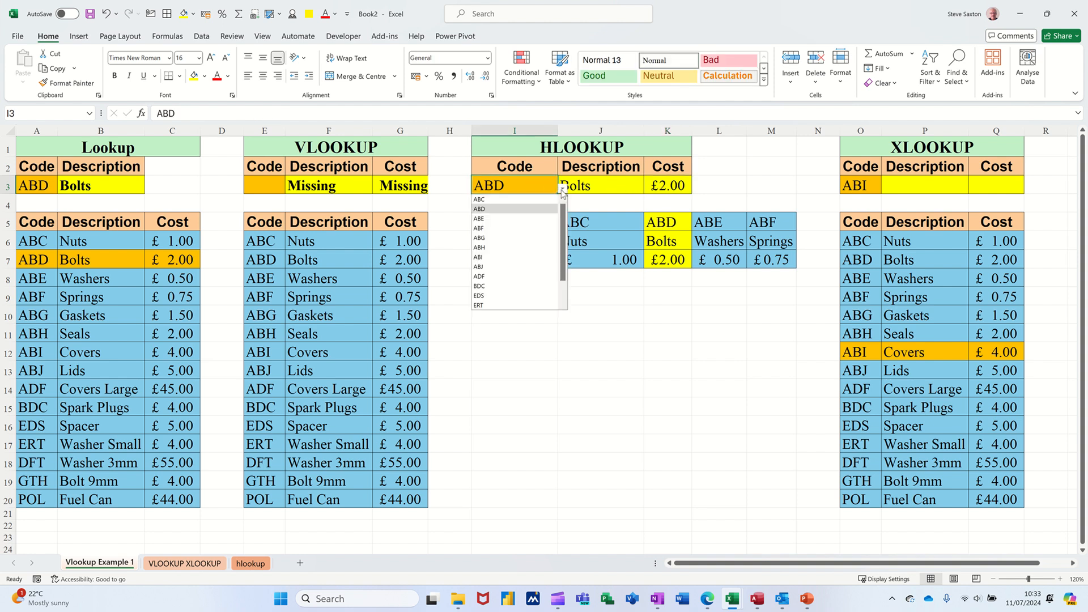
{"action": "left_click", "coordinate": [533, 200]}
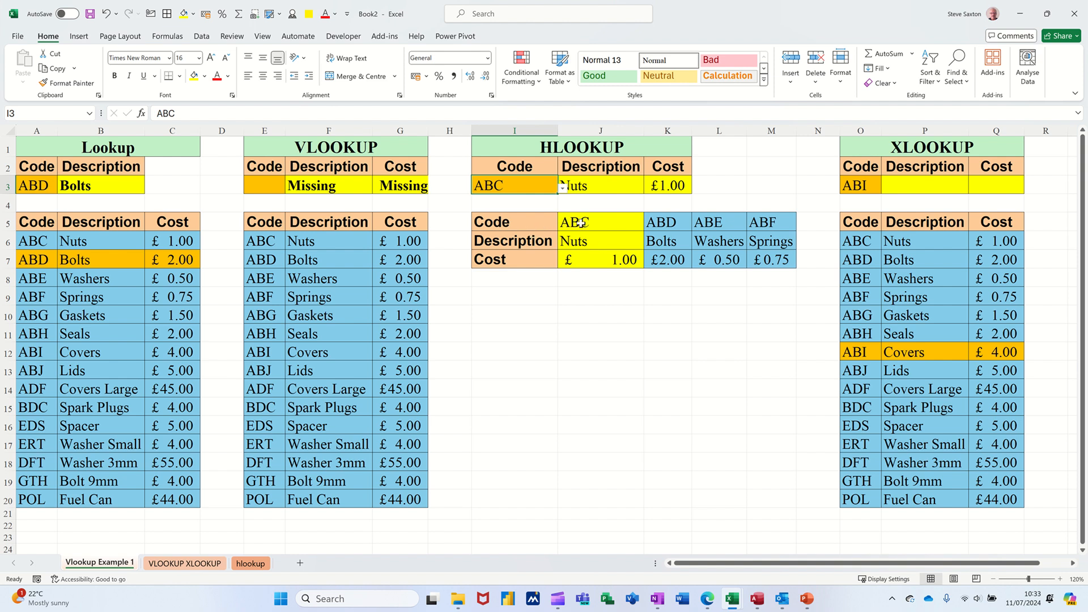
Delete the existing conditional formatting rule from the HLOOKUP data range J5:M7.
{"action": "left_click_drag", "start_coordinate": [581, 222], "coordinate": [790, 262]}
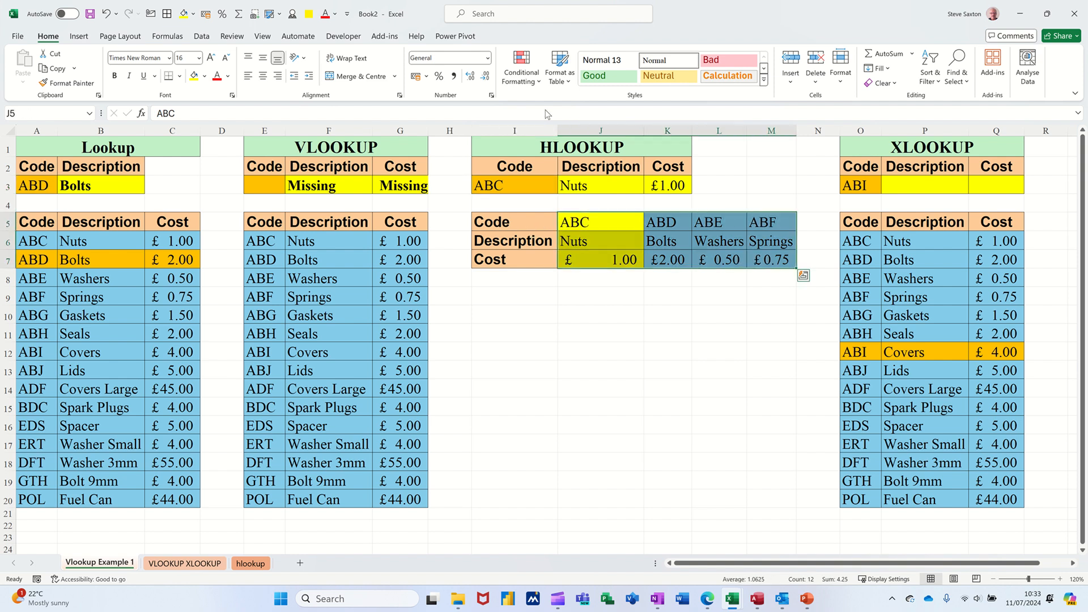
{"action": "left_click", "coordinate": [522, 67]}
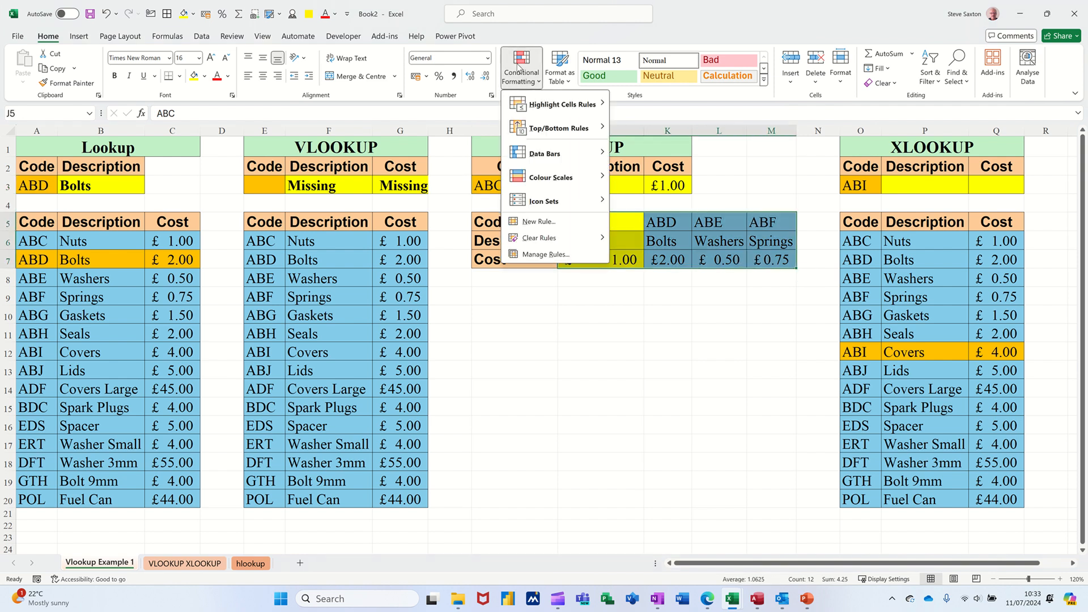
{"action": "left_click", "coordinate": [539, 254]}
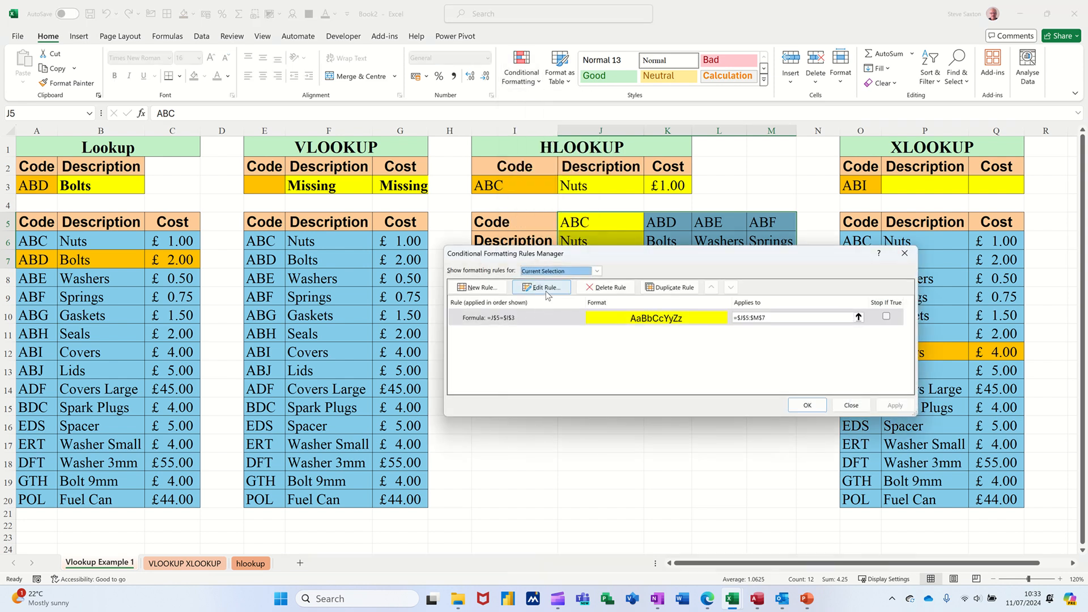
{"action": "left_click", "coordinate": [606, 287]}
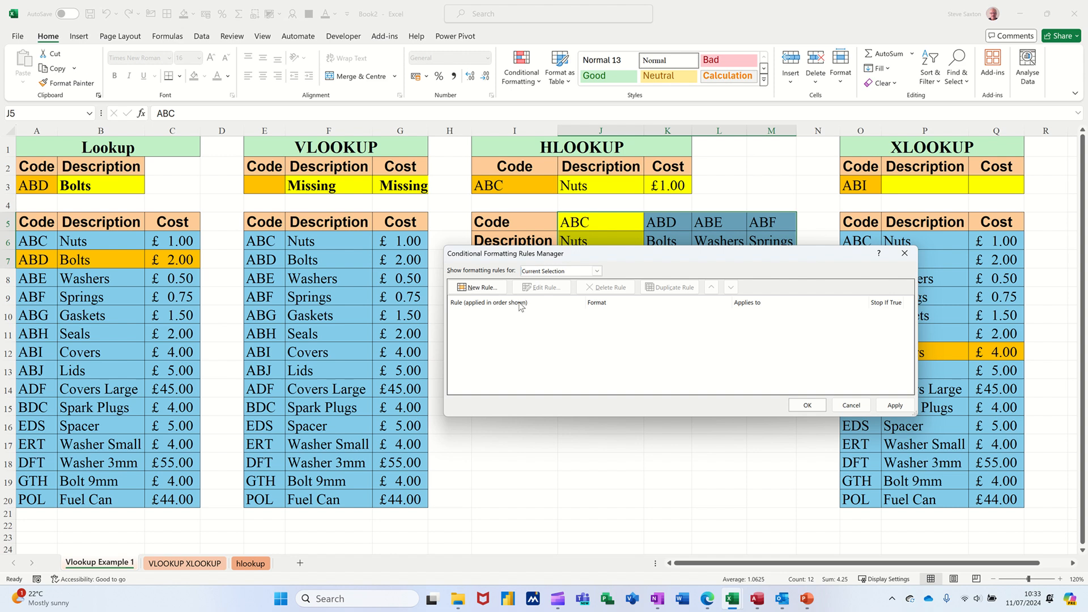
Create a new formula-based conditional formatting rule for J5:M7 with the formula =J$5=$I$3.
{"action": "left_click", "coordinate": [486, 289]}
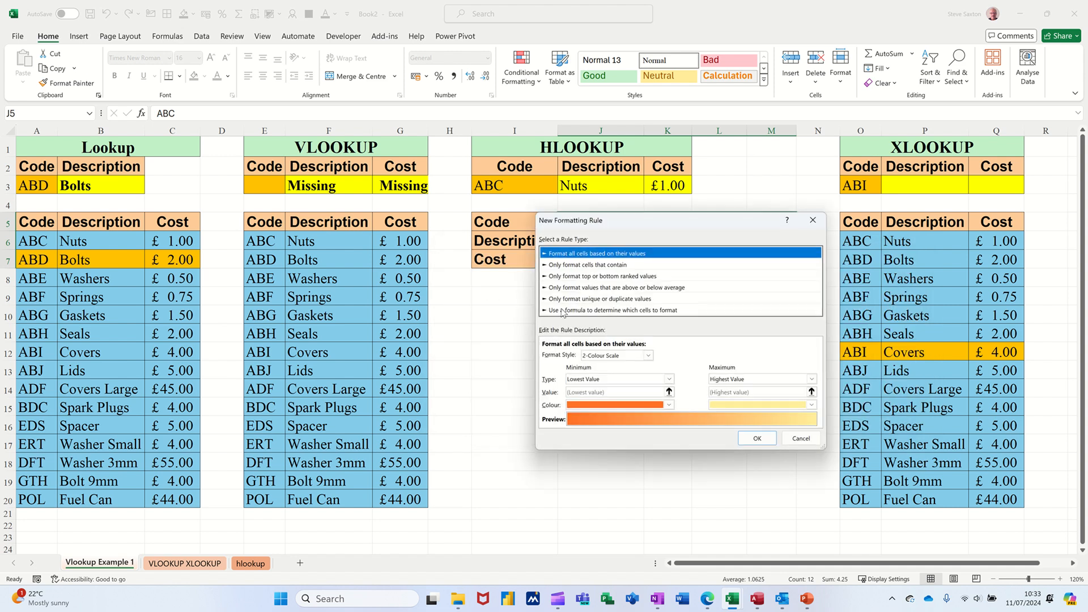
{"action": "left_click", "coordinate": [562, 311]}
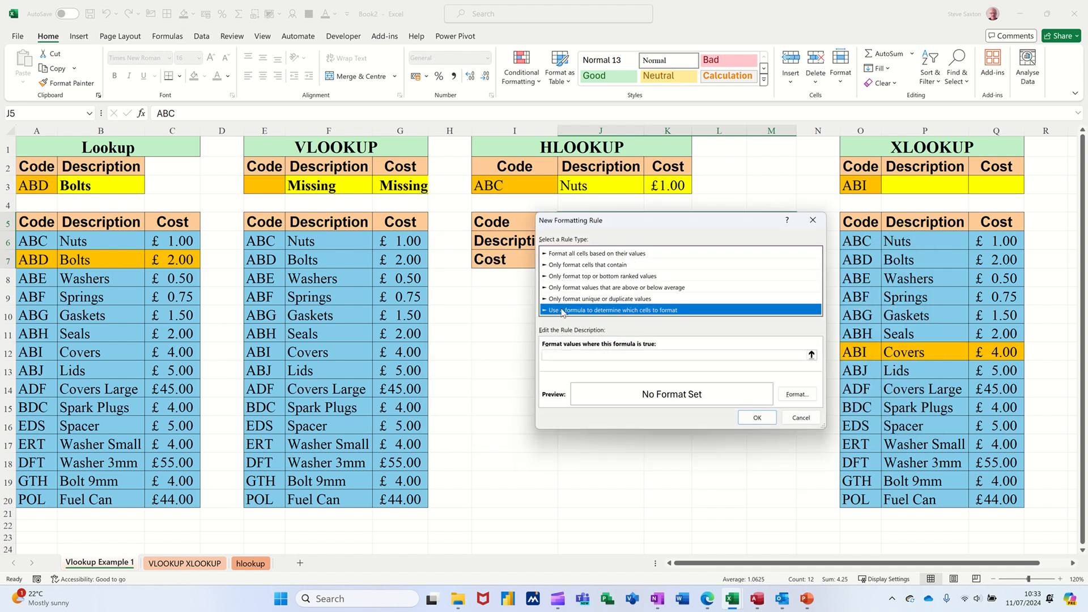
{"action": "left_click", "coordinate": [558, 355]}
{"action": "left_click_drag", "start_coordinate": [621, 221], "coordinate": [584, 329]}
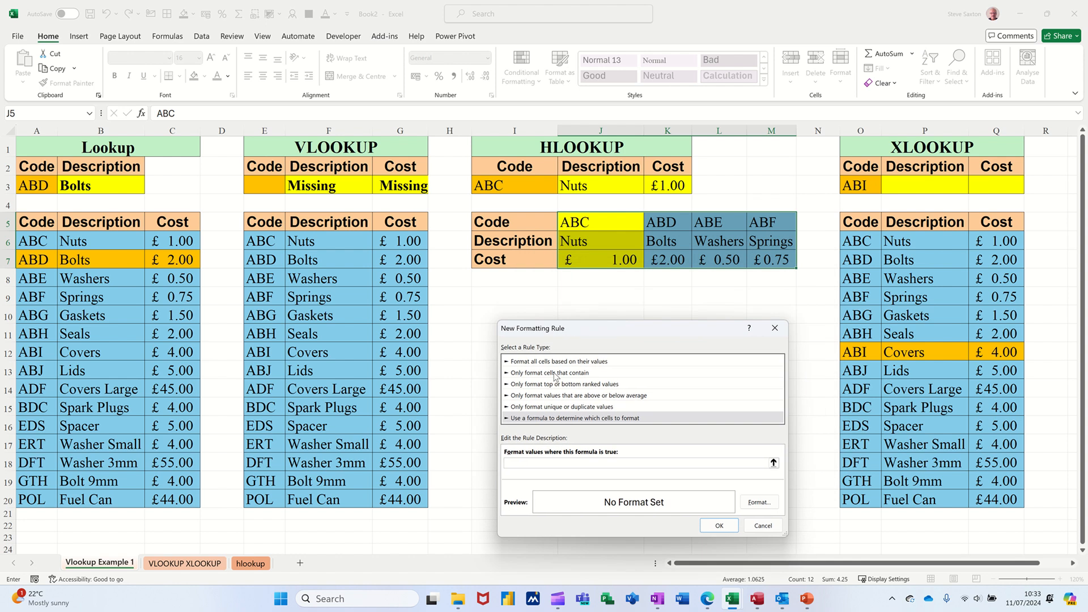
{"action": "left_click", "coordinate": [592, 222]}
{"action": "left_click", "coordinate": [530, 189]}
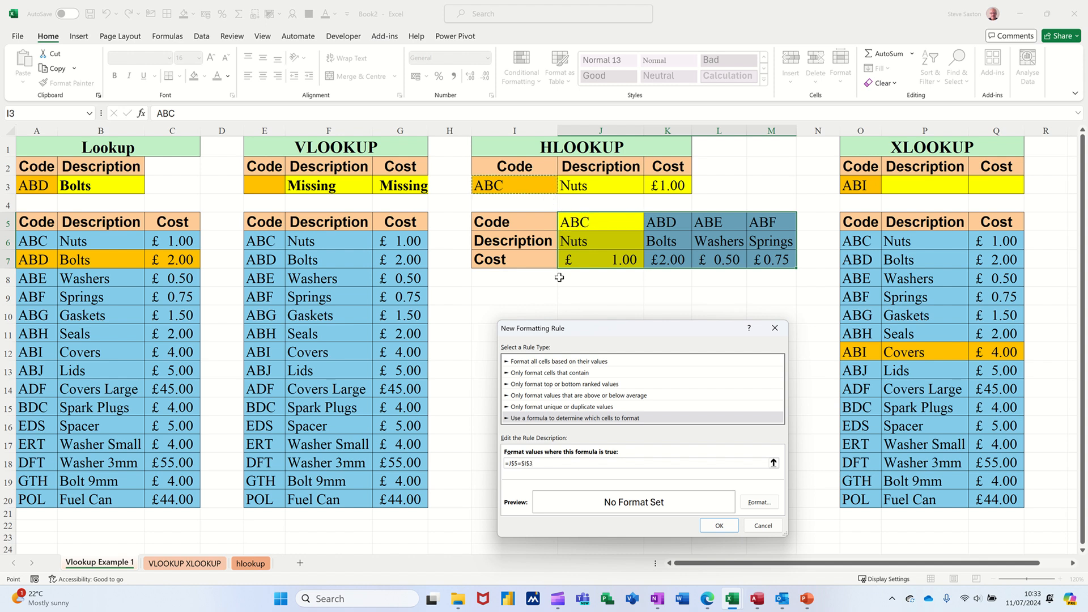
Give the new rule an orange-gold background fill and apply it to the HLOOKUP table.
{"action": "left_click", "coordinate": [760, 502]}
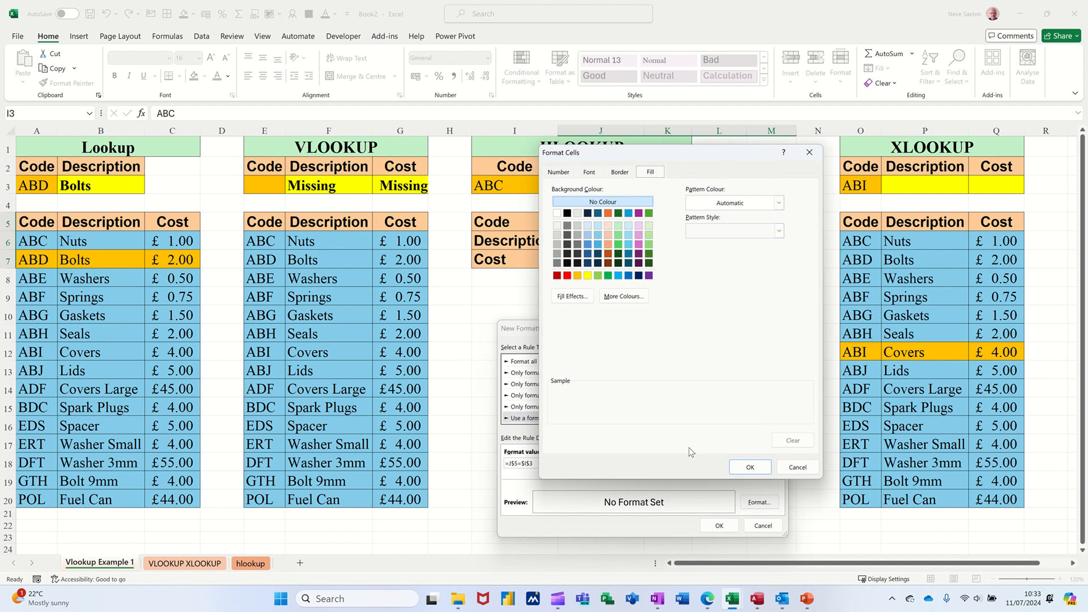
{"action": "left_click", "coordinate": [581, 276]}
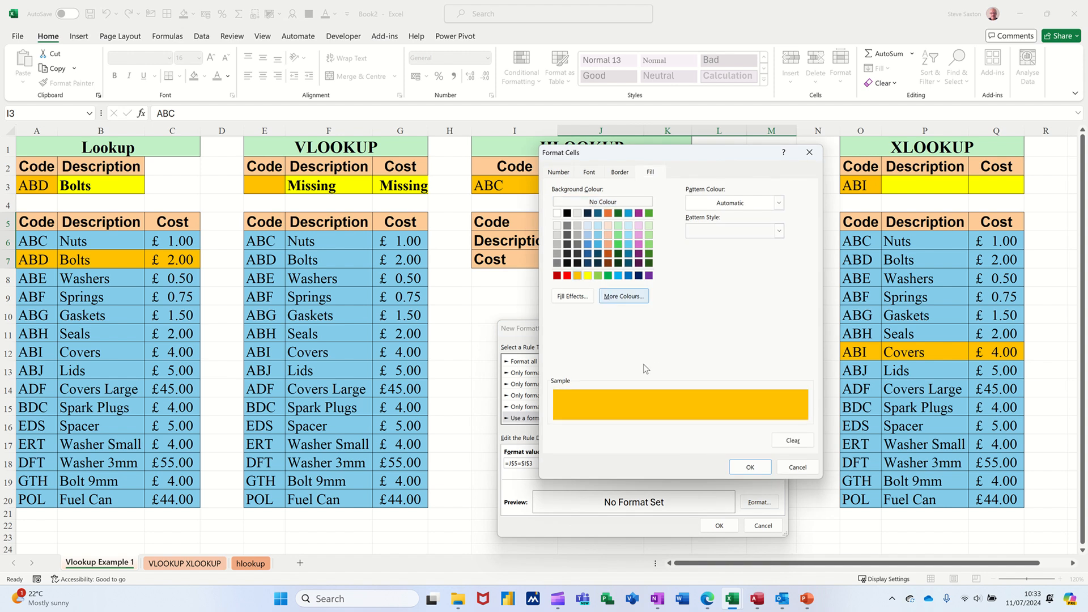
{"action": "left_click", "coordinate": [749, 467]}
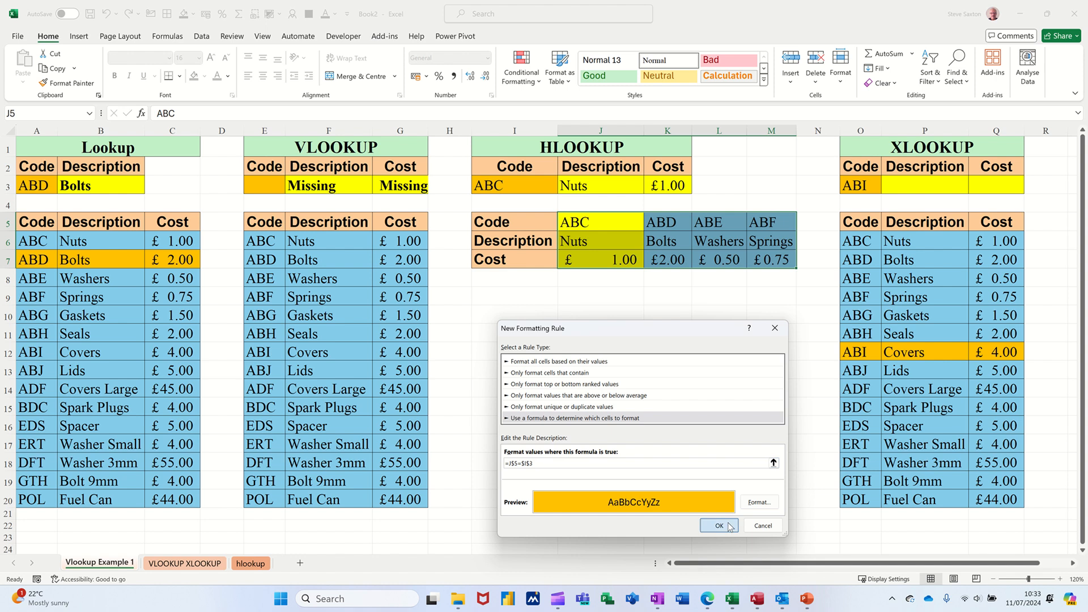
{"action": "left_click", "coordinate": [731, 526]}
{"action": "left_click", "coordinate": [807, 405]}
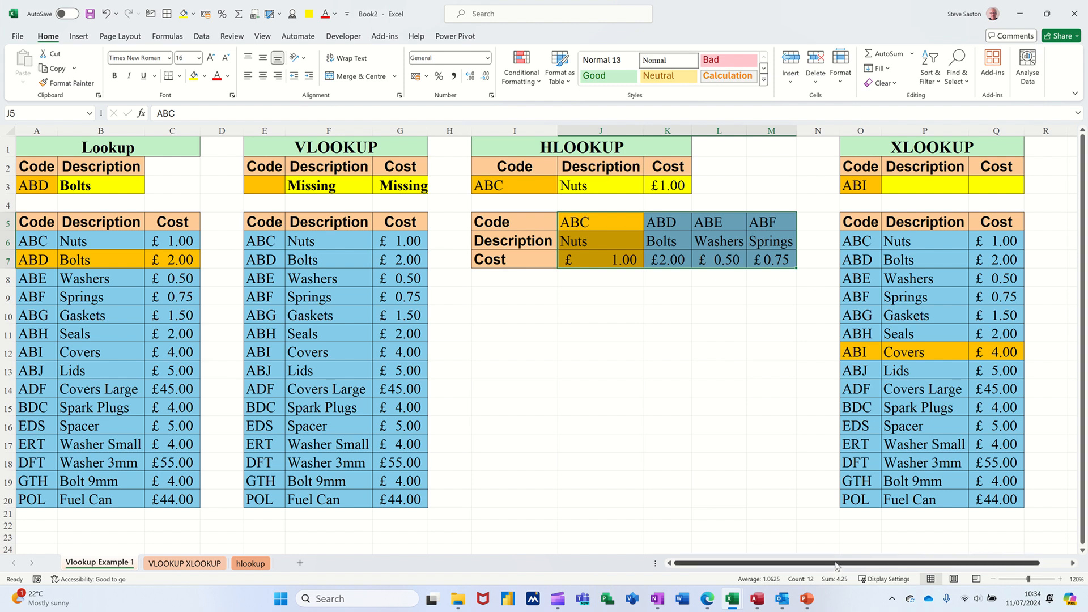
Start an XLOOKUP formula in the XLOOKUP table's description cell P3 with O3 as the lookup value.
{"action": "left_click_drag", "start_coordinate": [837, 565], "coordinate": [906, 554]}
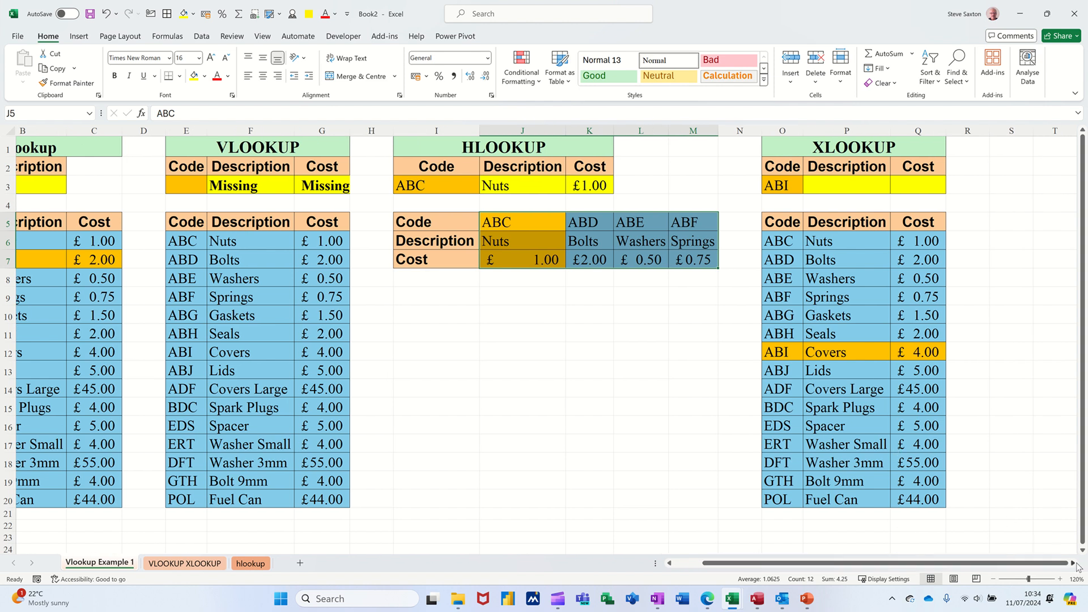
{"action": "left_click", "coordinate": [1074, 563]}
{"action": "left_click", "coordinate": [1074, 564]}
{"action": "left_click", "coordinate": [1074, 564]}
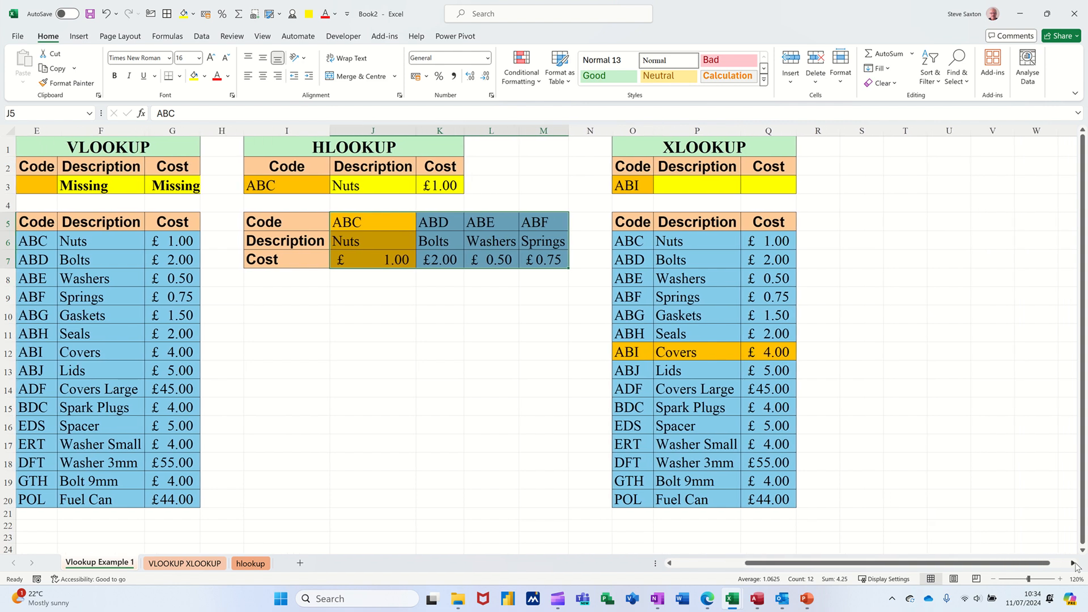
{"action": "left_click", "coordinate": [1074, 563]}
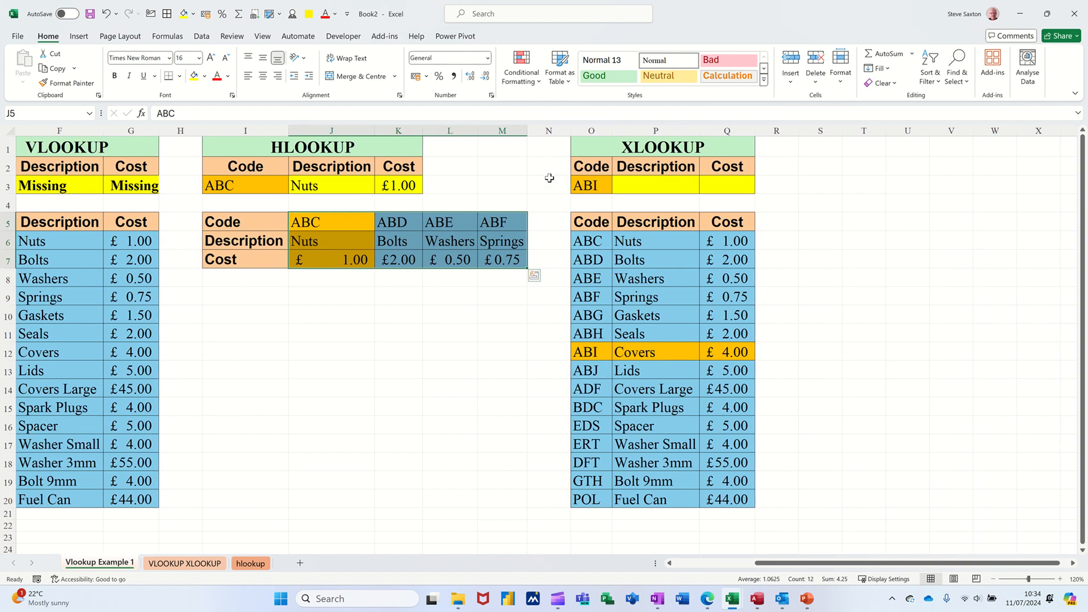
{"action": "left_click", "coordinate": [654, 183]}
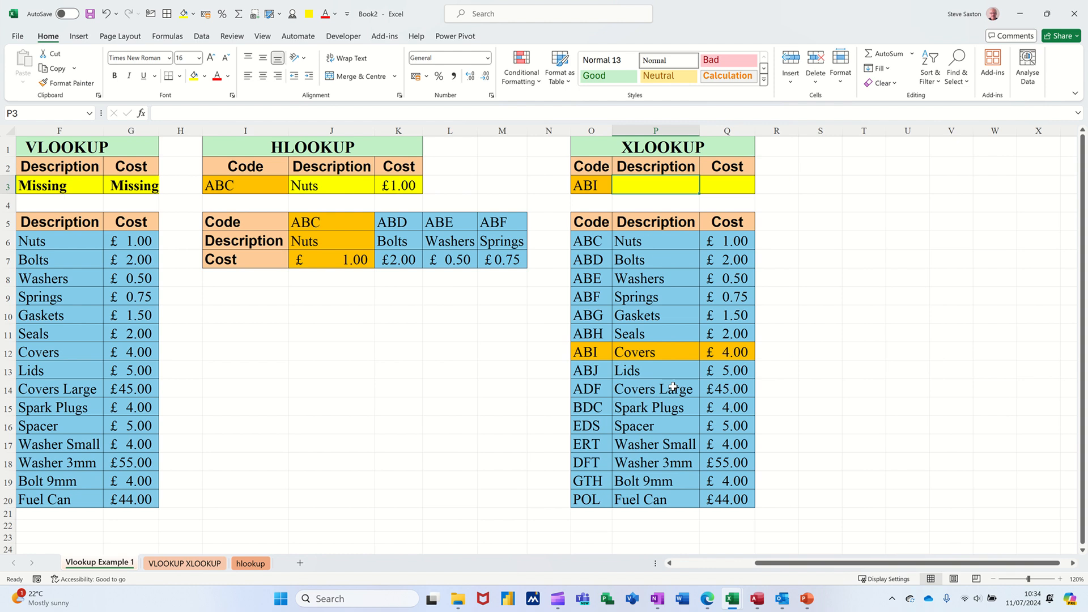
{"action": "type", "text": "="}
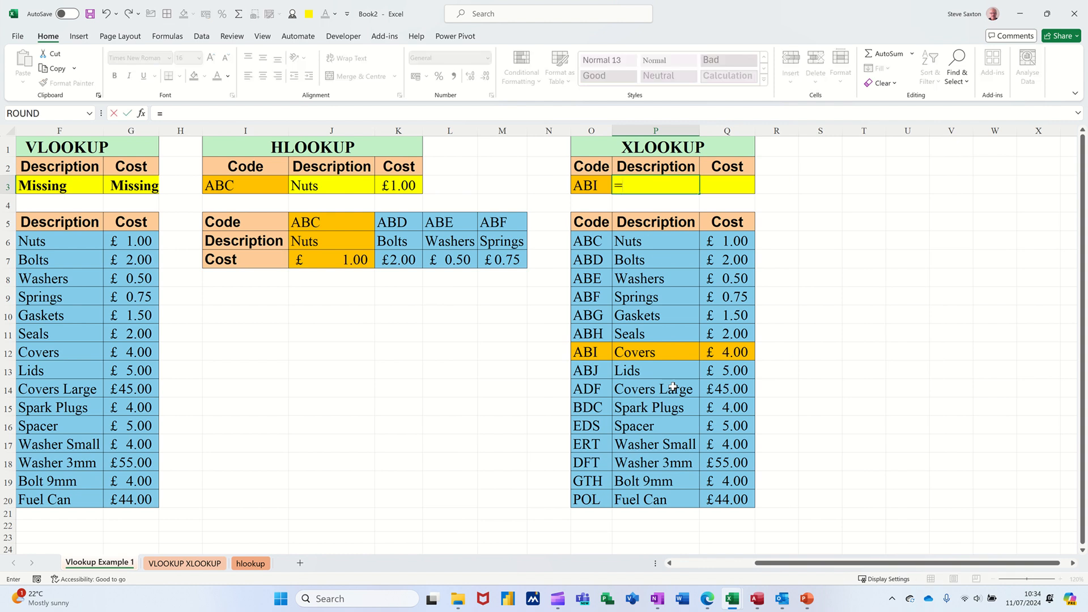
{"action": "type", "text": "xlooku"}
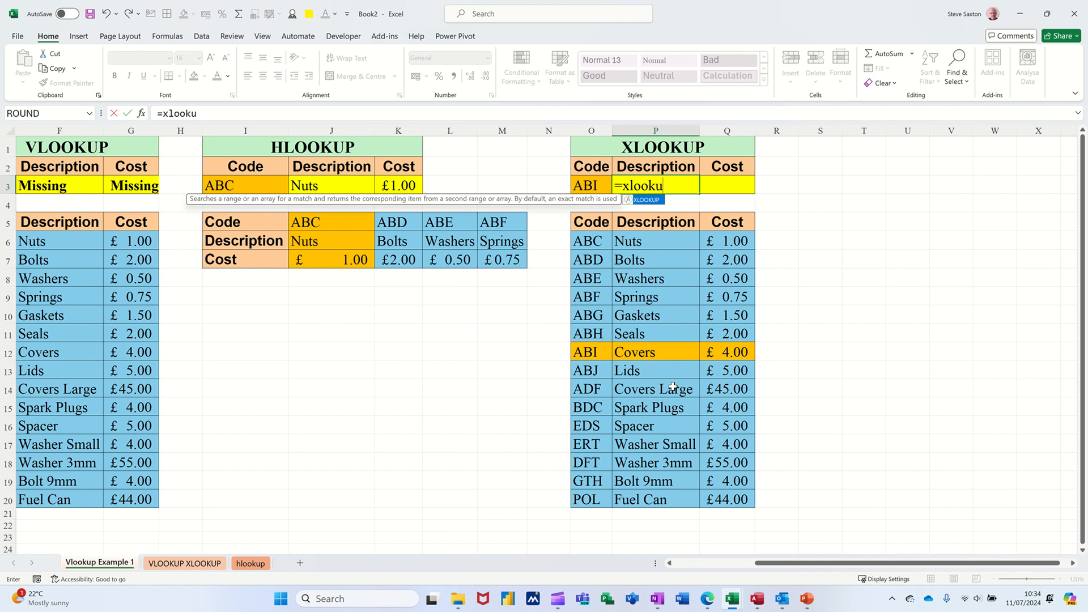
{"action": "type", "text": "p"}
{"action": "key", "text": "Tab"}
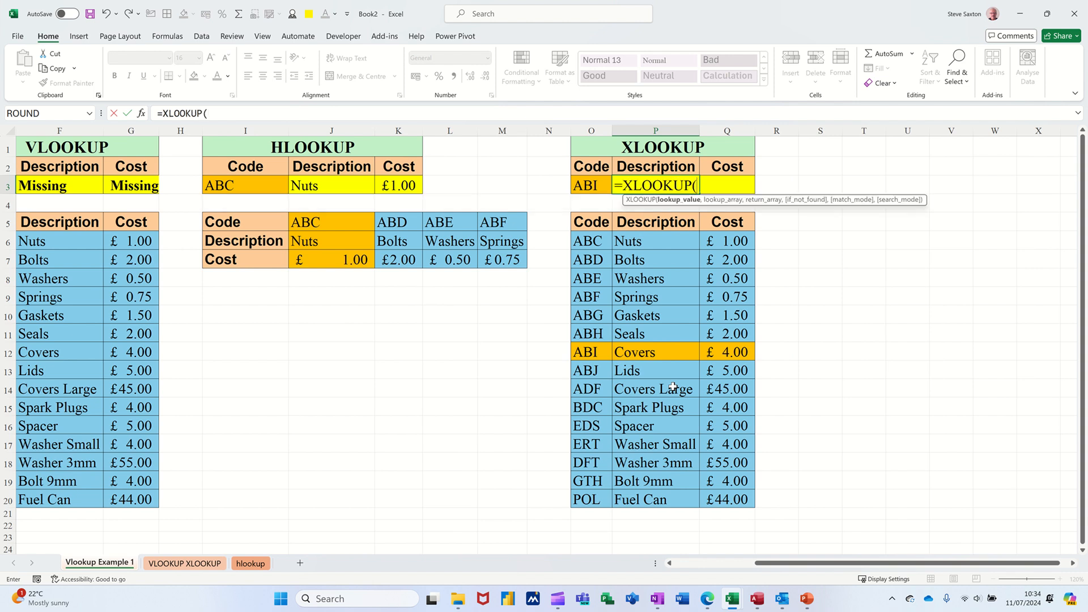
{"action": "left_click", "coordinate": [589, 187]}
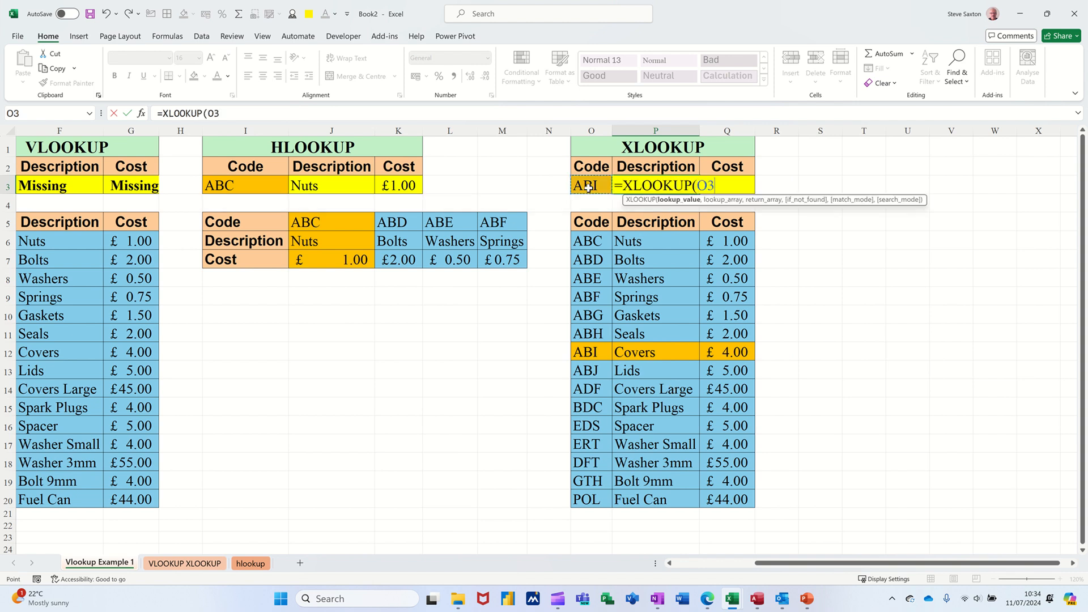
{"action": "type", "text": ","}
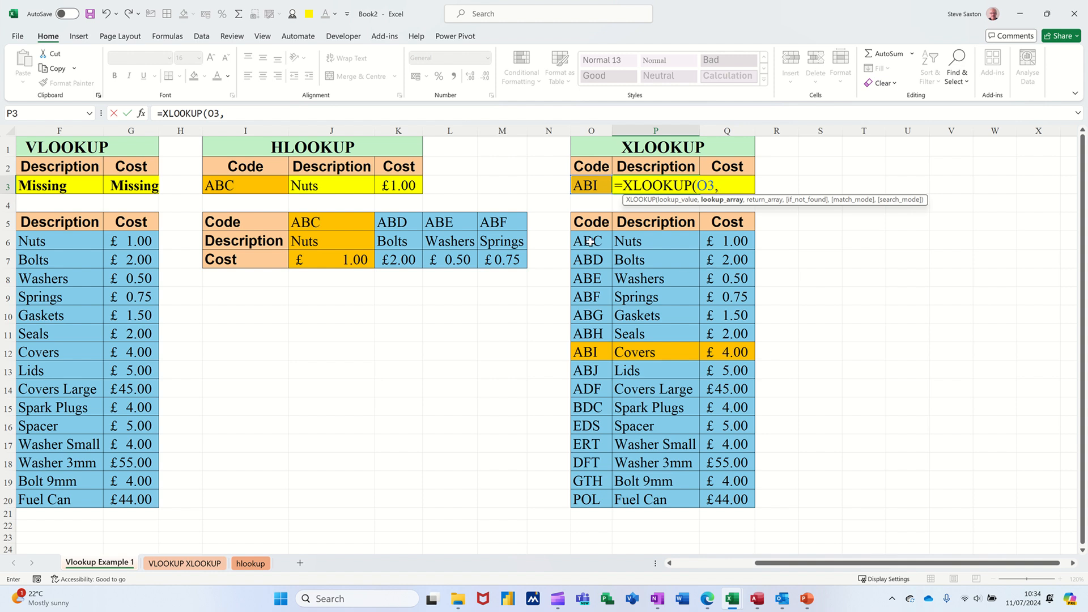
Set the XLOOKUP lookup array to the codes O6:O20 and the return array to P6:Q20.
{"action": "left_click_drag", "start_coordinate": [591, 243], "coordinate": [596, 501]}
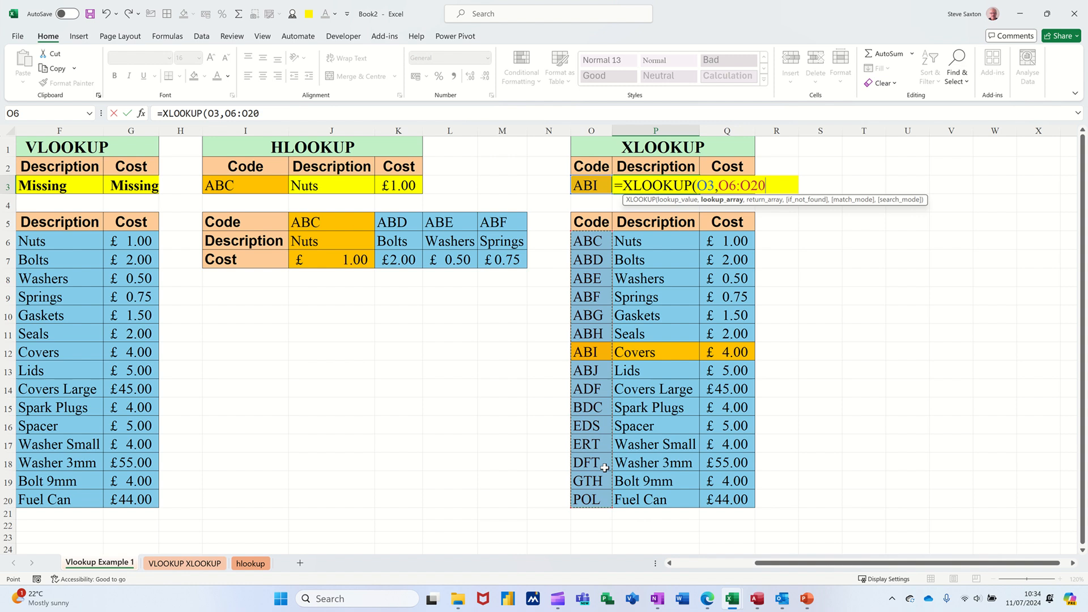
{"action": "type", "text": ","}
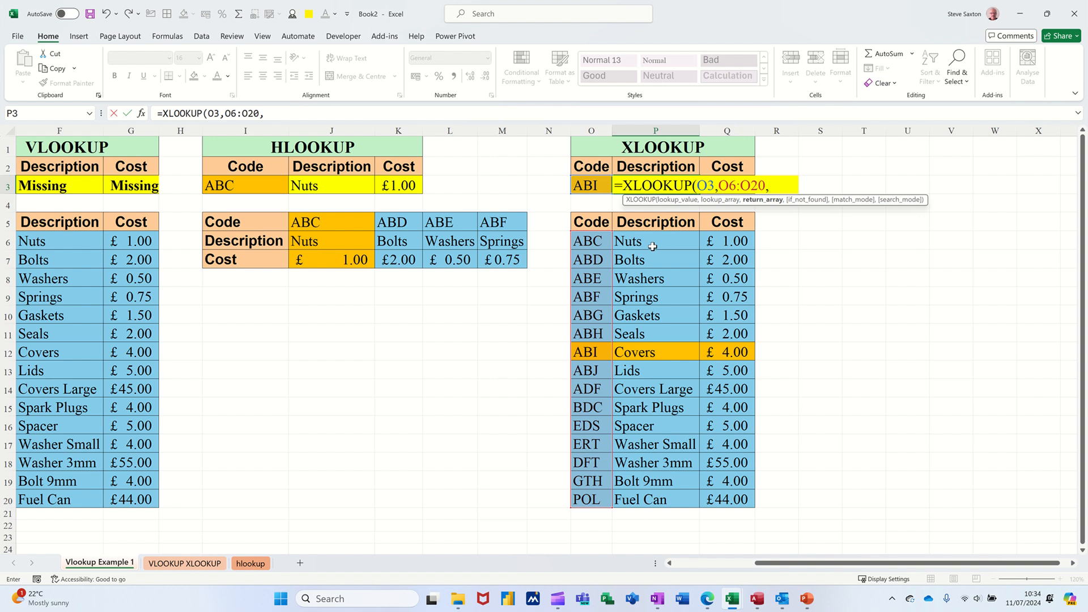
{"action": "left_click_drag", "start_coordinate": [653, 246], "coordinate": [737, 493]}
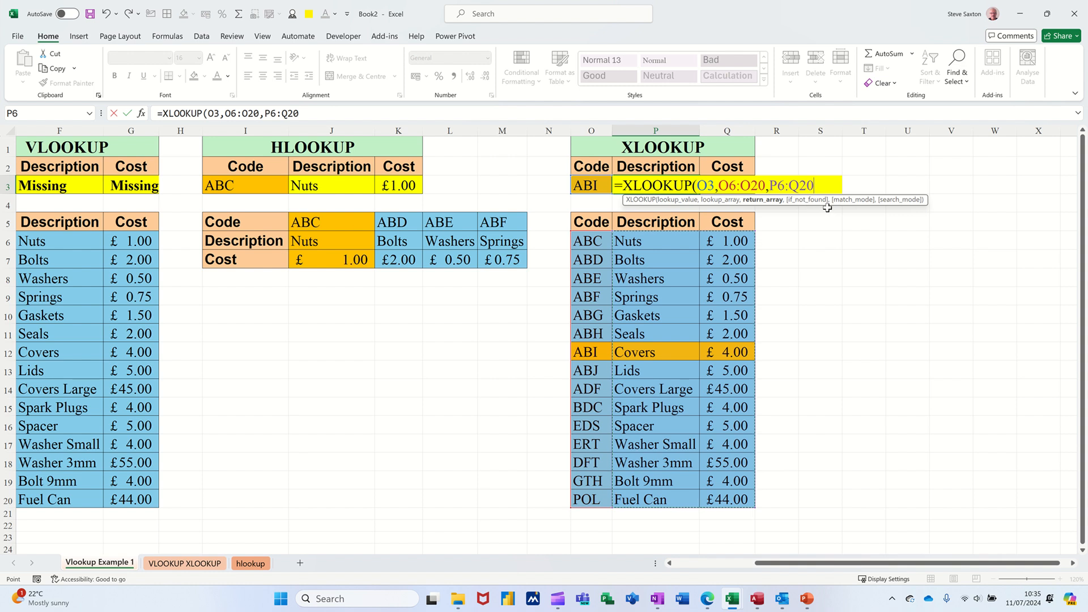
{"action": "type", "text": ","}
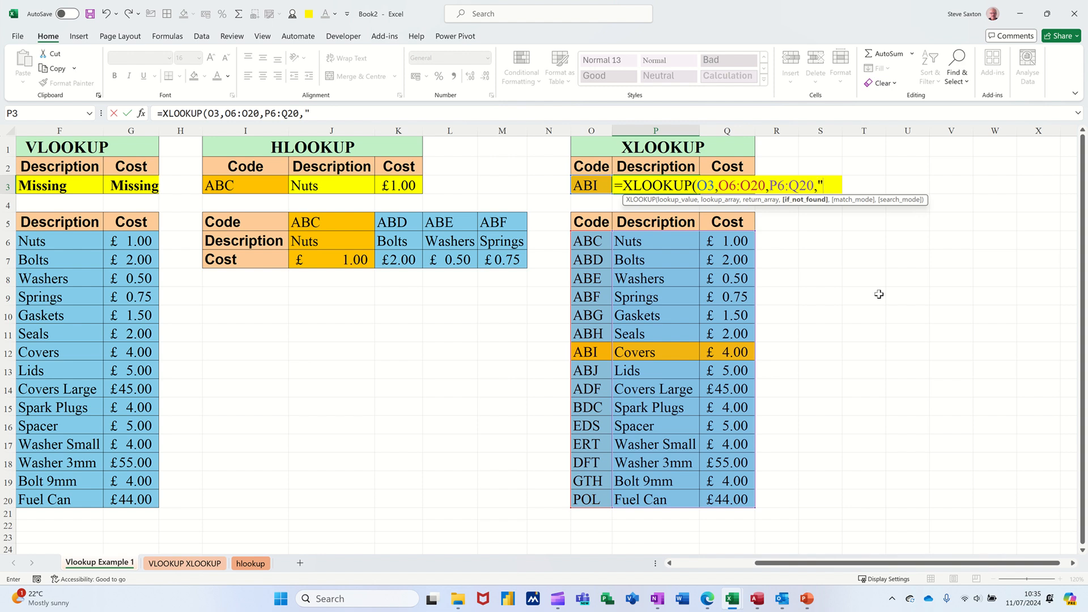
Complete the XLOOKUP formula with "Missing" as the not-found text and 0 for an exact match.
{"action": "type", "text": "\"Miss"}
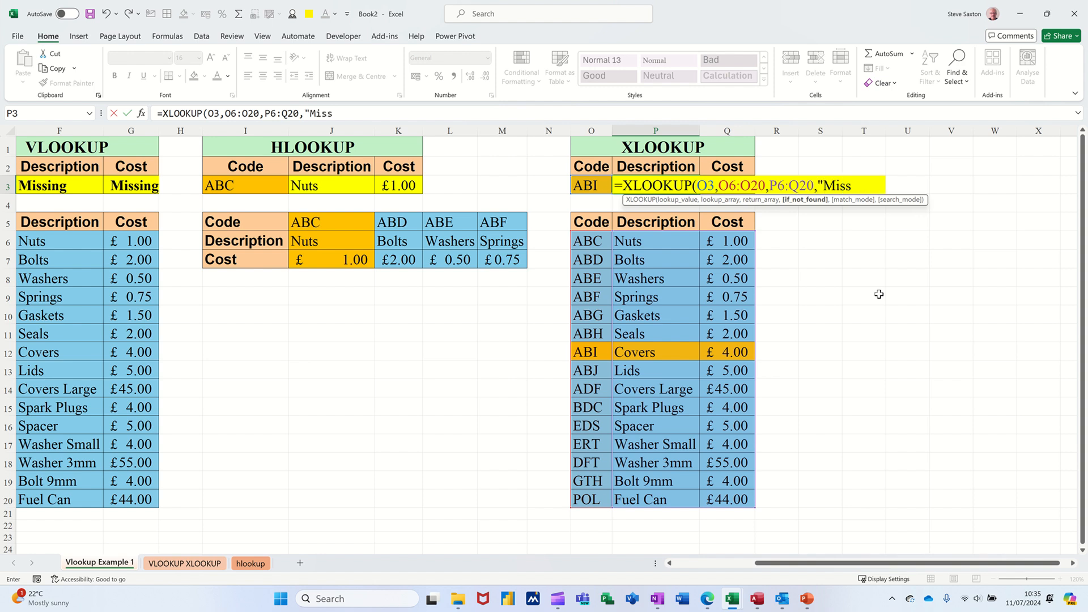
{"action": "type", "text": "ing\","}
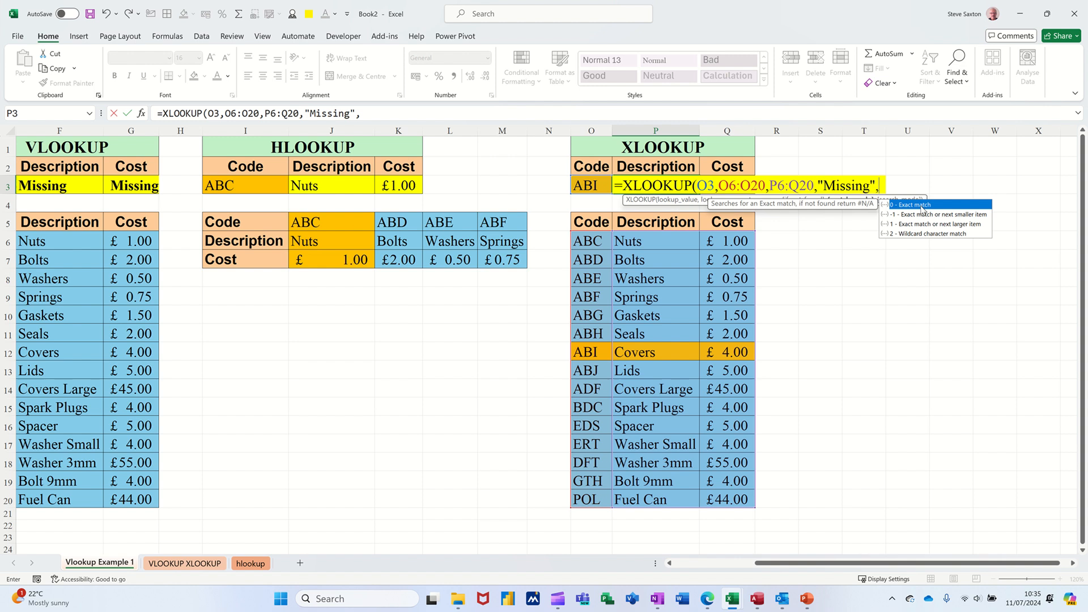
{"action": "type", "text": "0"}
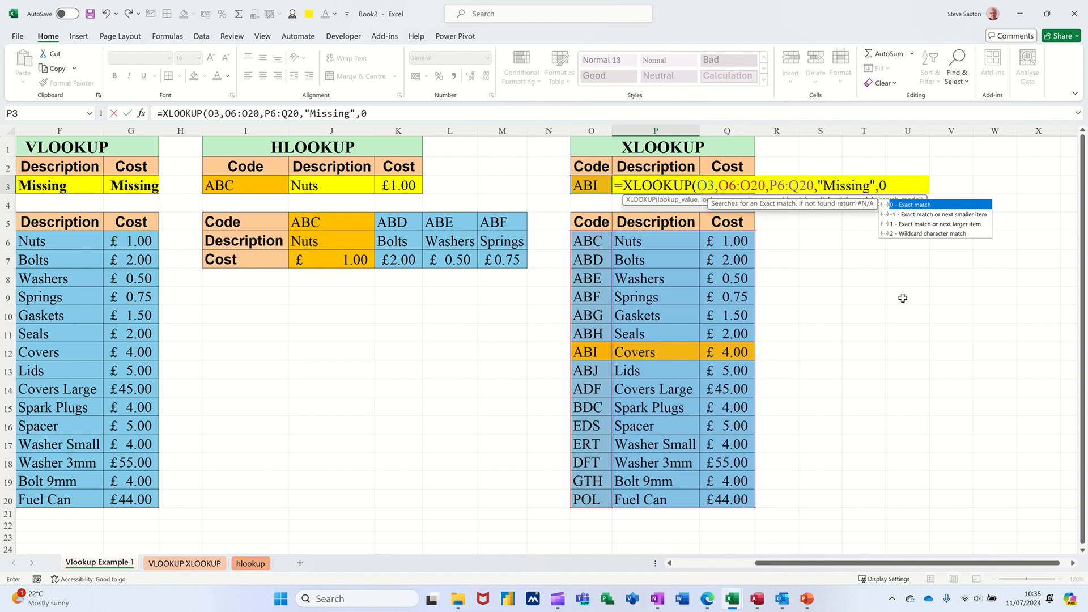
{"action": "type", "text": ")"}
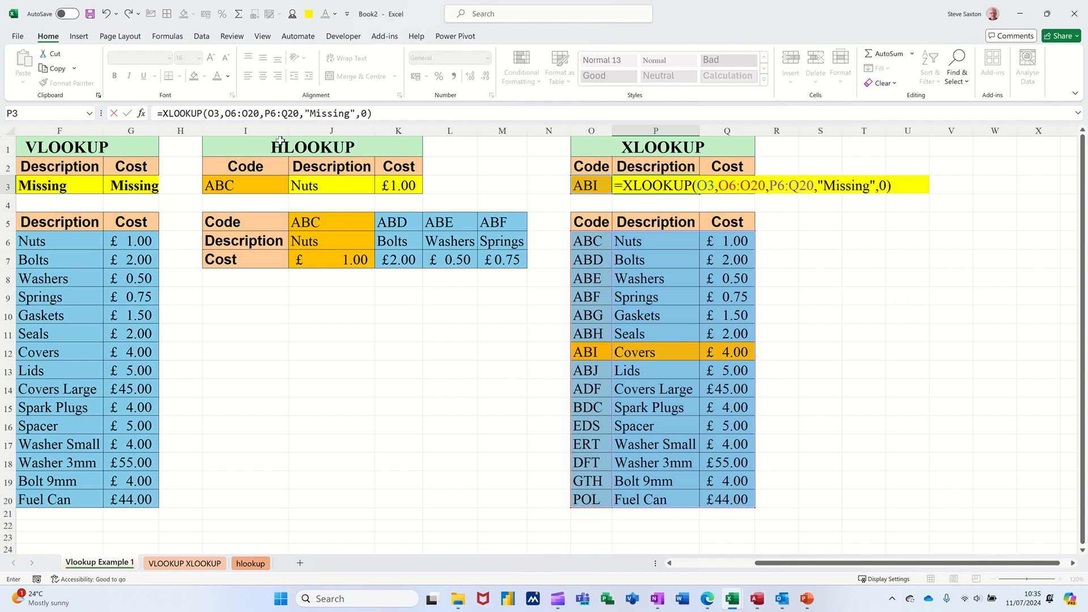
{"action": "left_click", "coordinate": [127, 113]}
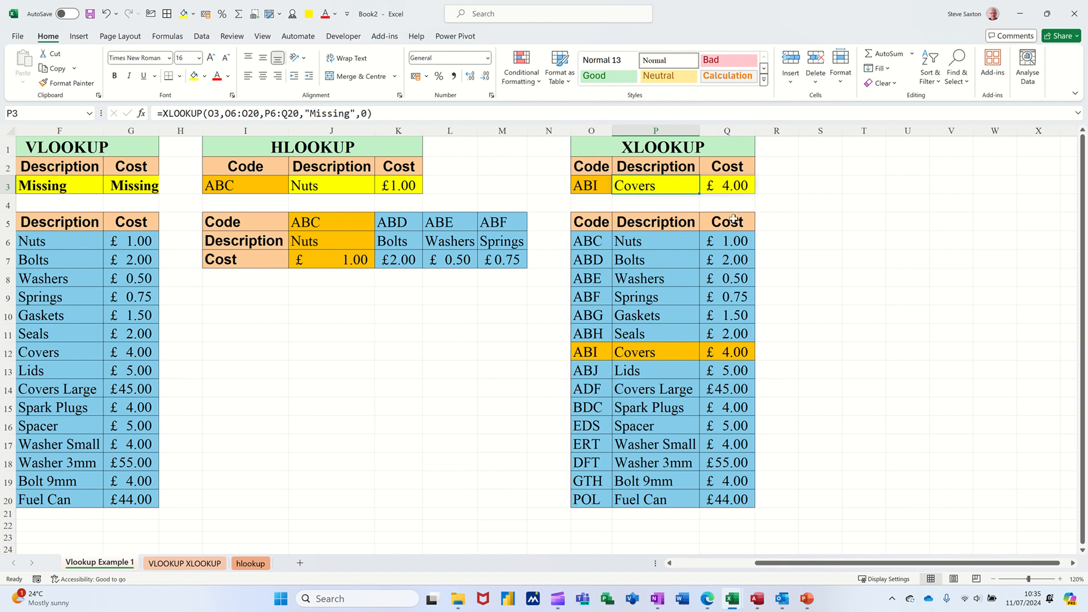
Test the XLOOKUP formula by clearing the code in O3 and choosing ABE instead.
{"action": "left_click", "coordinate": [581, 189]}
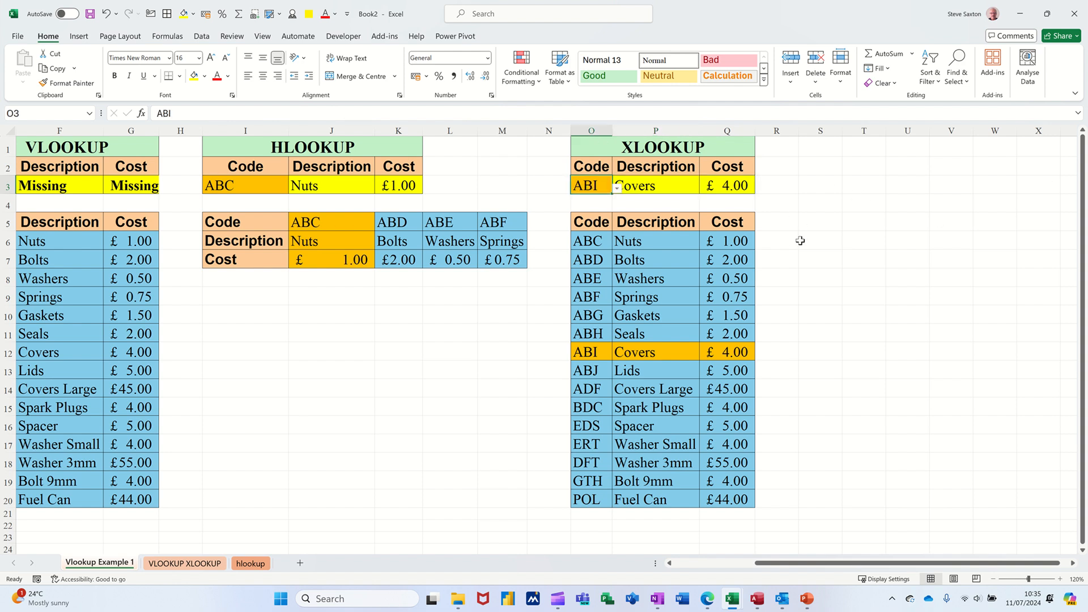
{"action": "key", "text": "Delete"}
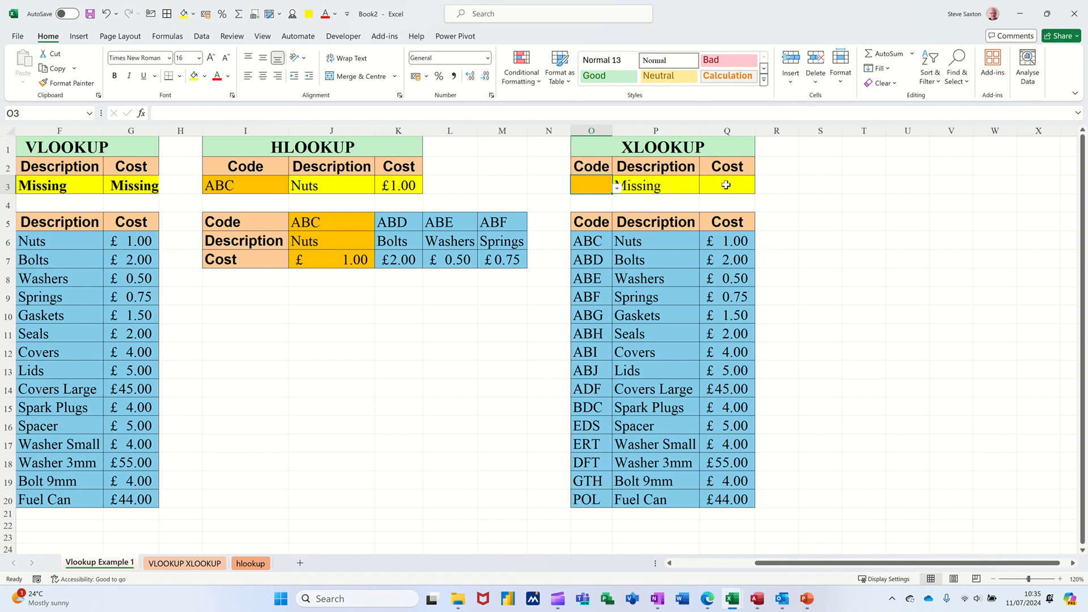
{"action": "left_click", "coordinate": [617, 189]}
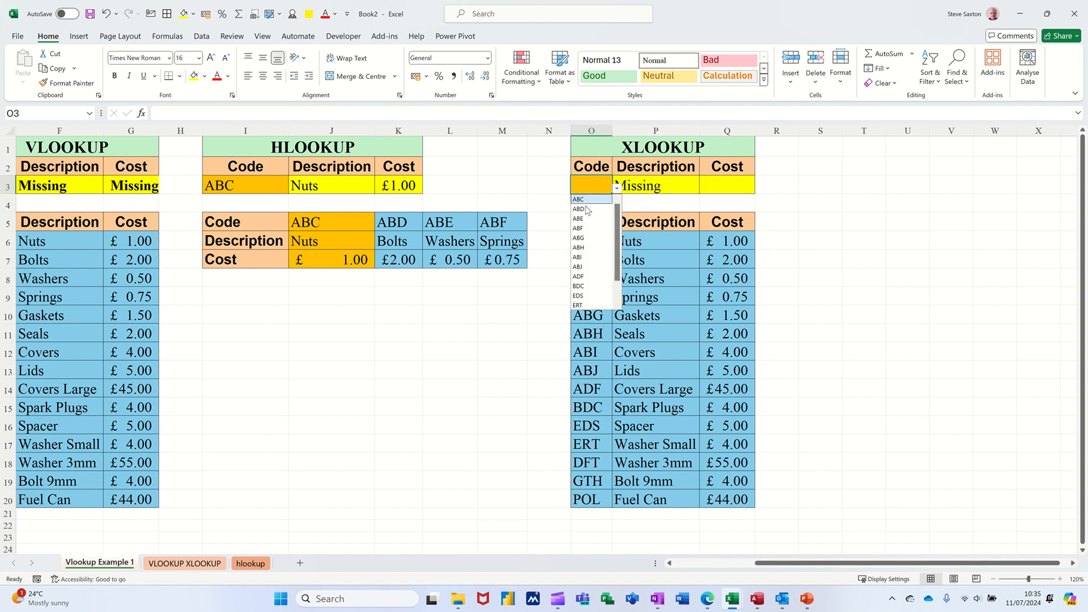
{"action": "left_click", "coordinate": [586, 221]}
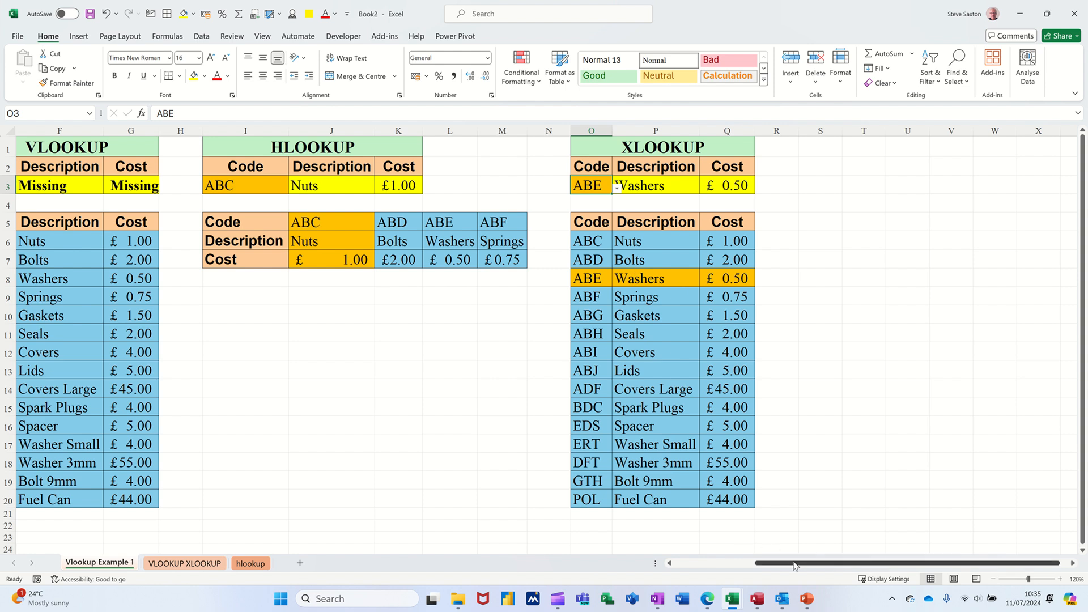
{"action": "left_click_drag", "start_coordinate": [796, 565], "coordinate": [701, 578]}
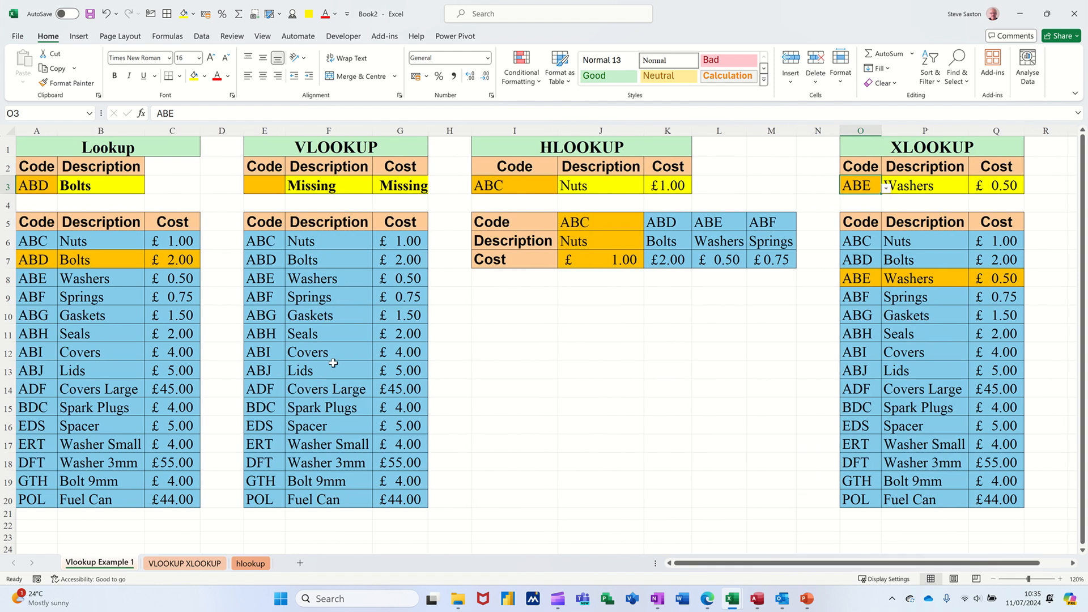